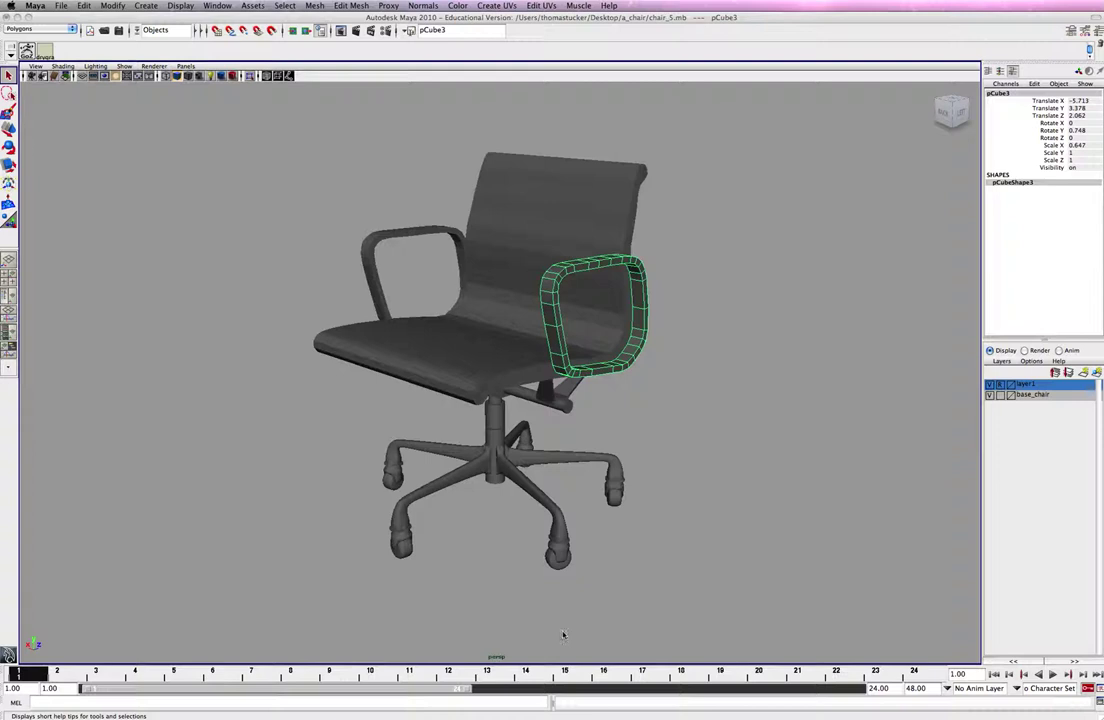
Inspect the chair model's armrests, seat, backrest and underside from several angles.
alt+drag(444, 473, 411, 468)
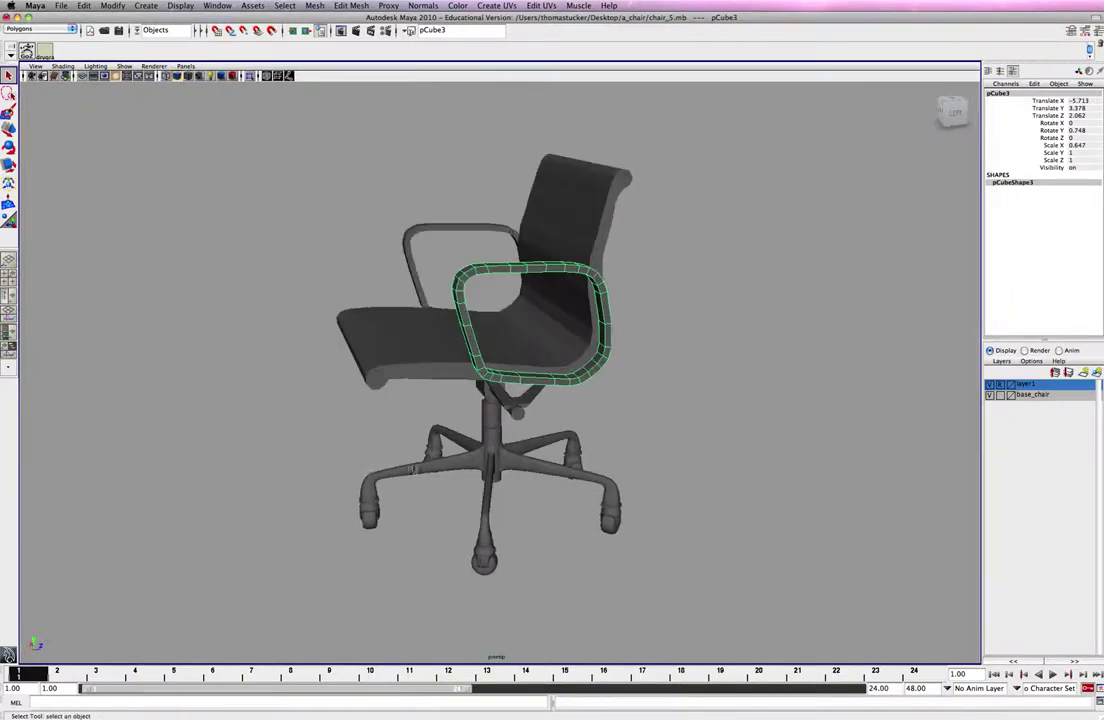
alt+right_drag(445, 477, 456, 480)
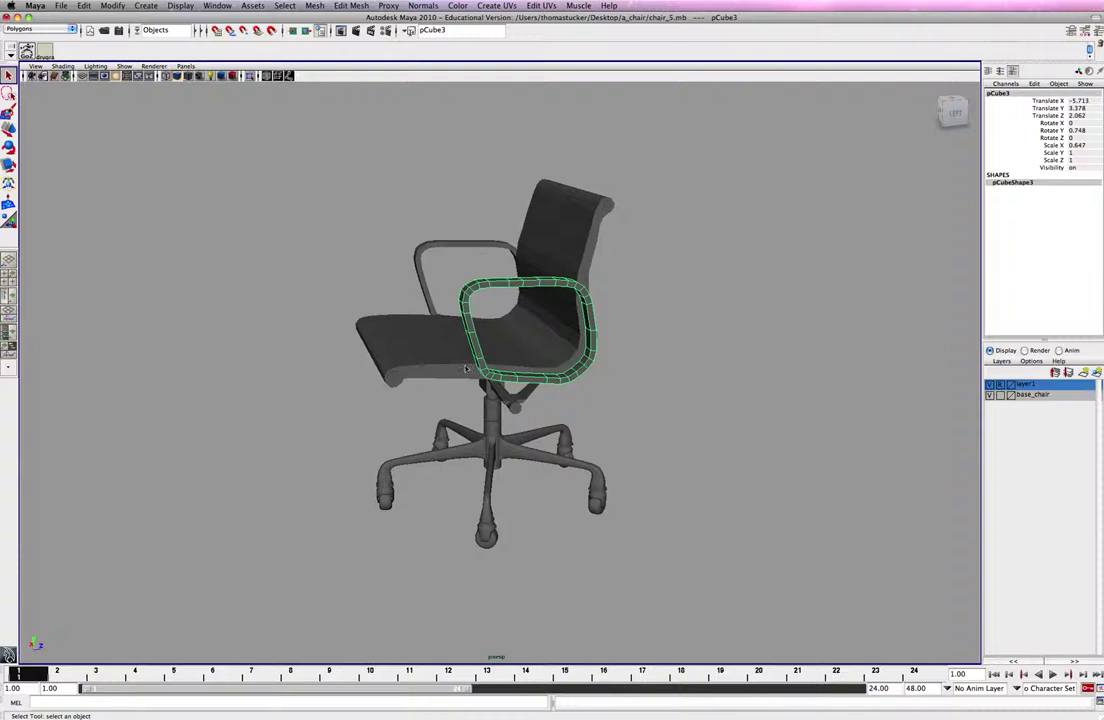
alt+drag(455, 288, 734, 384)
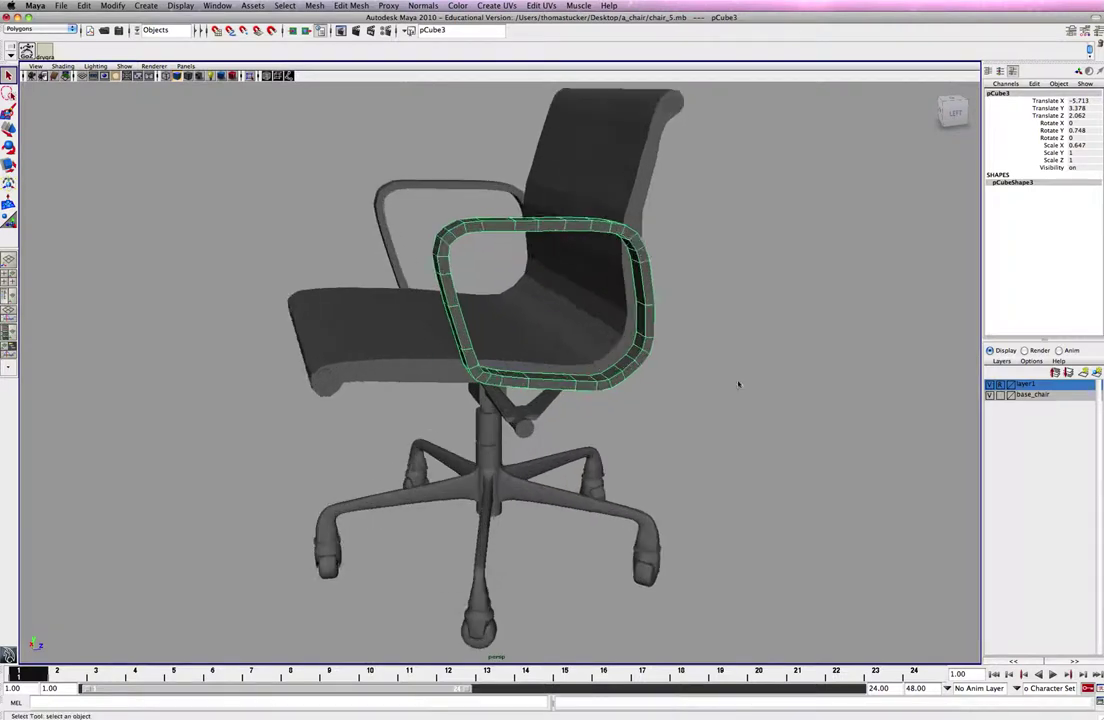
click(655, 404)
mouse_move(655, 404)
alt+mouse_down()
mouse_move(771, 387)
mouse_move(641, 389)
alt+mouse_up()
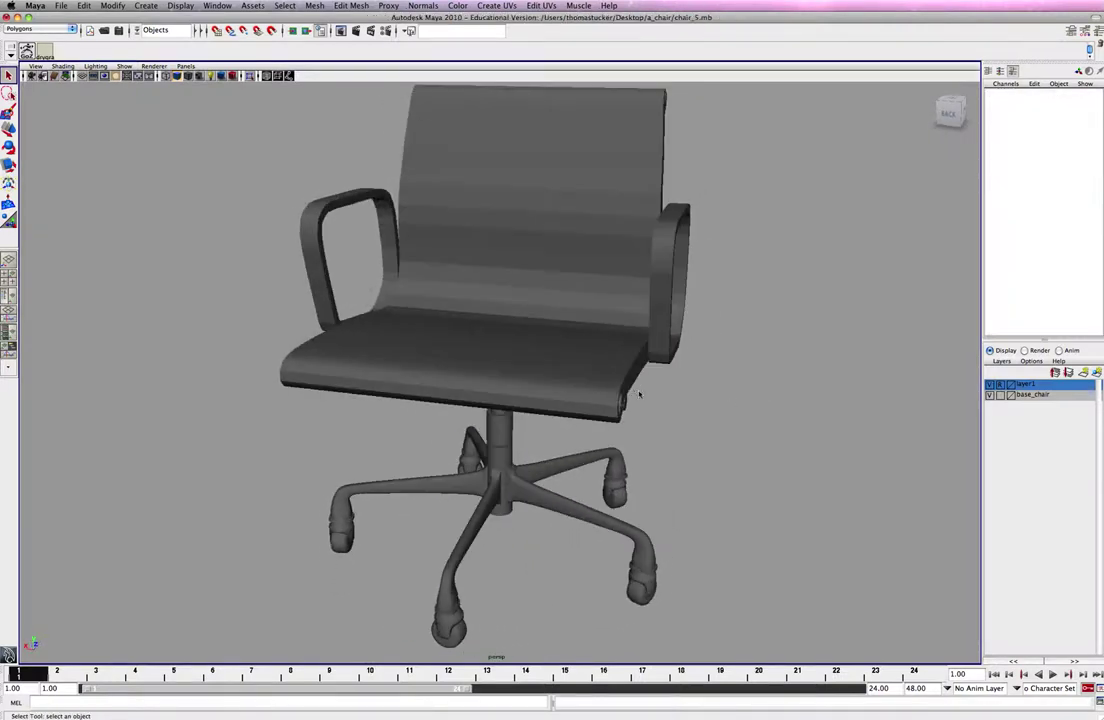
click(545, 334)
alt+drag(545, 334, 538, 245)
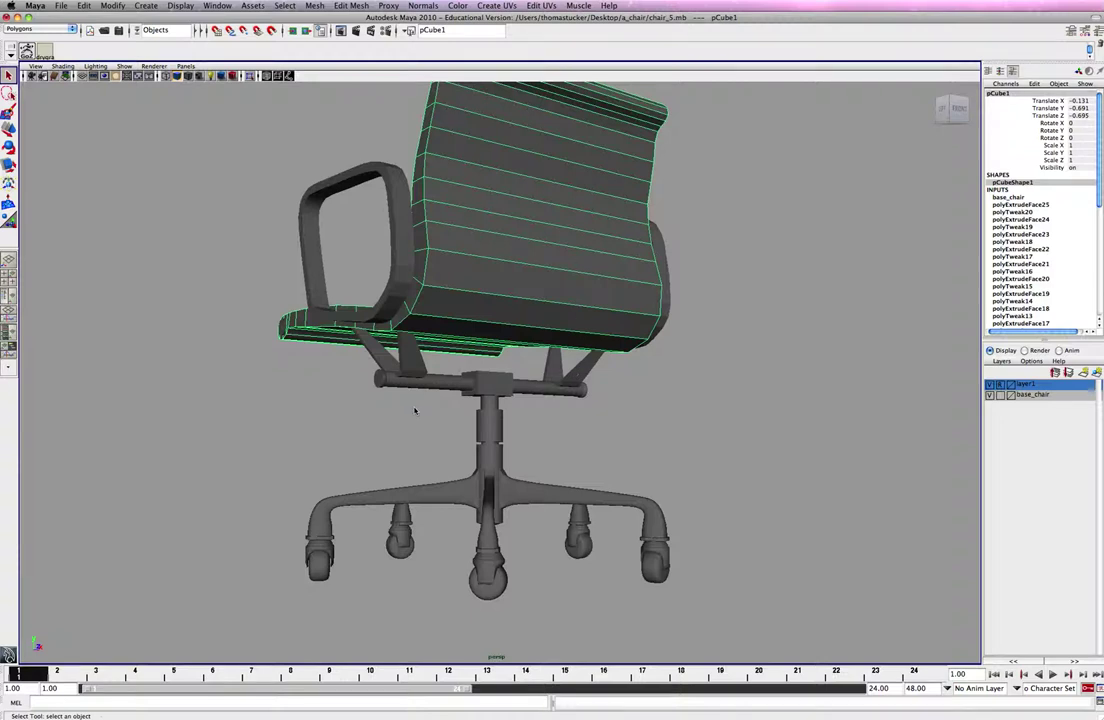
alt+drag(415, 410, 407, 459)
Switch to Preview, compare the reference photos chair_design_1.png and chair_design_2.png, and enlarge chair_design_1.png to study the armrests.
key(super+Tab)
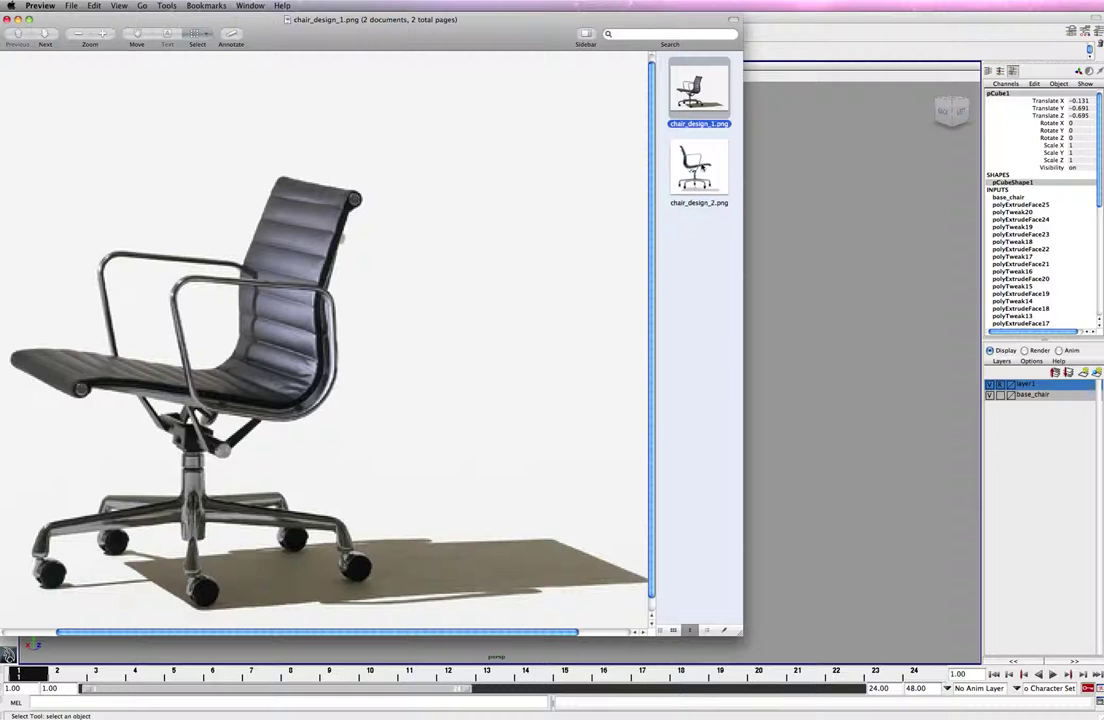
click(709, 142)
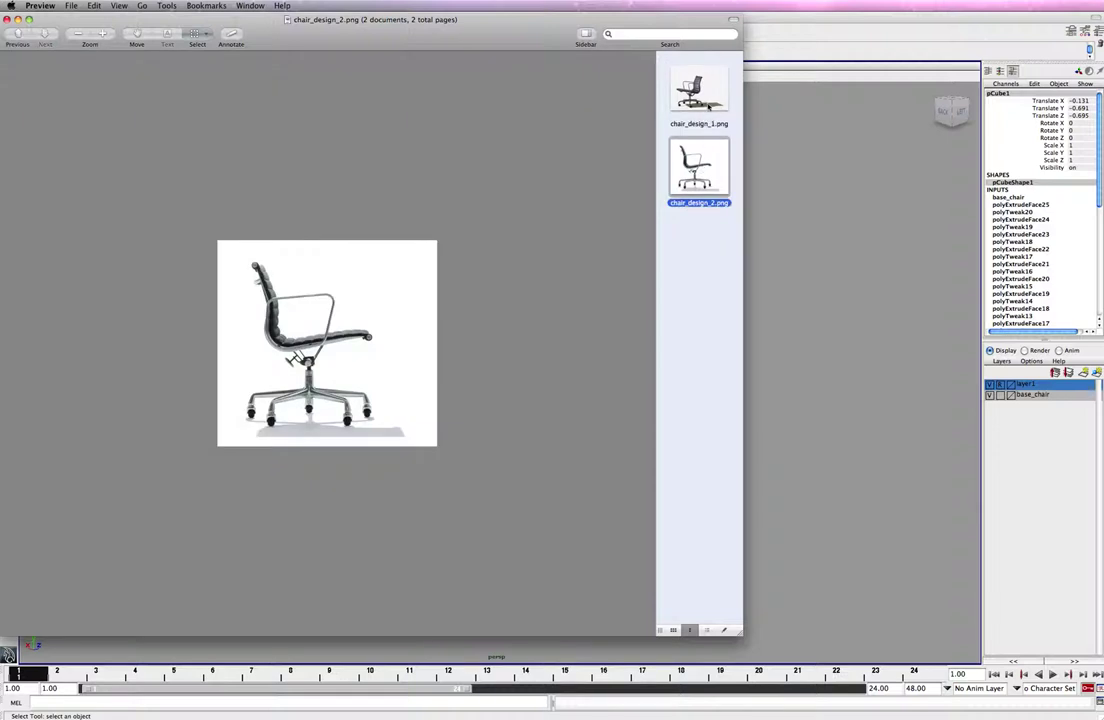
click(707, 108)
click(701, 152)
click(706, 112)
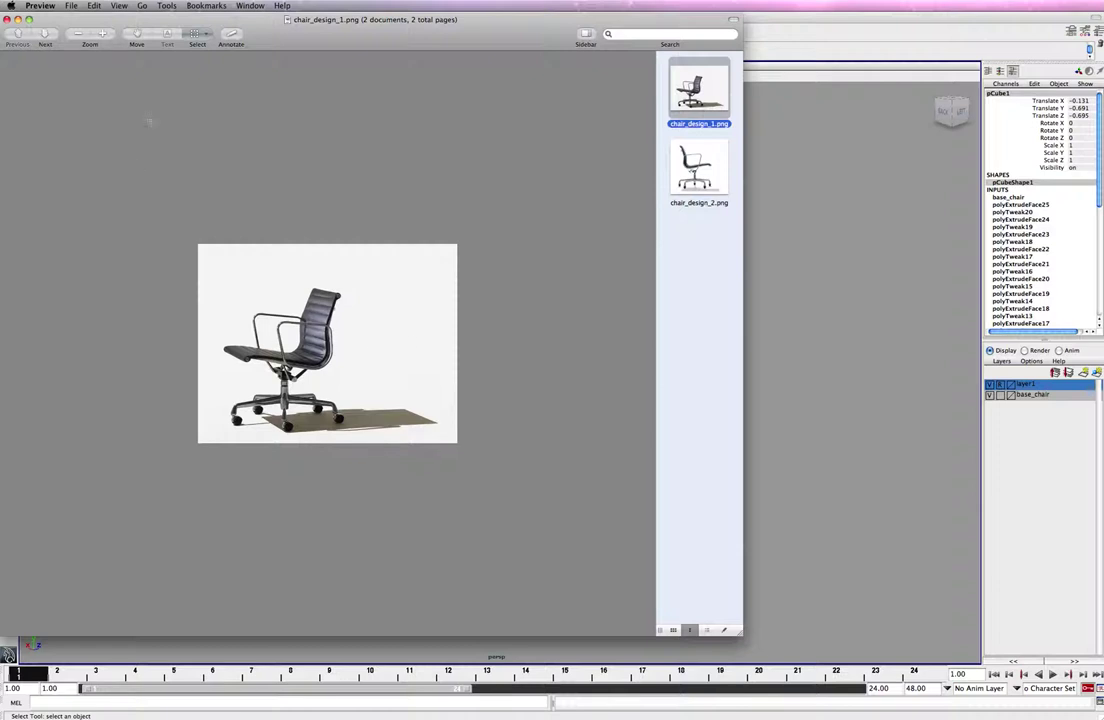
click(107, 35)
click(107, 35)
click(107, 35)
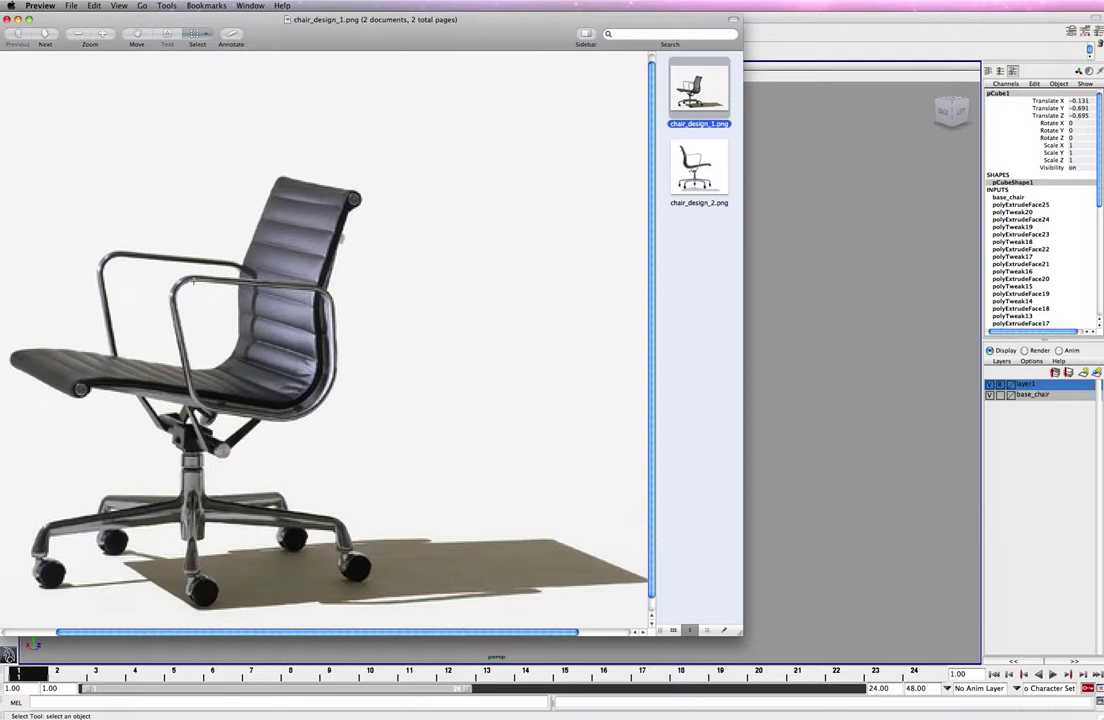
Return to Maya and convert the pCube3 armrest from polygons to a subdivision surface.
key(super+Tab)
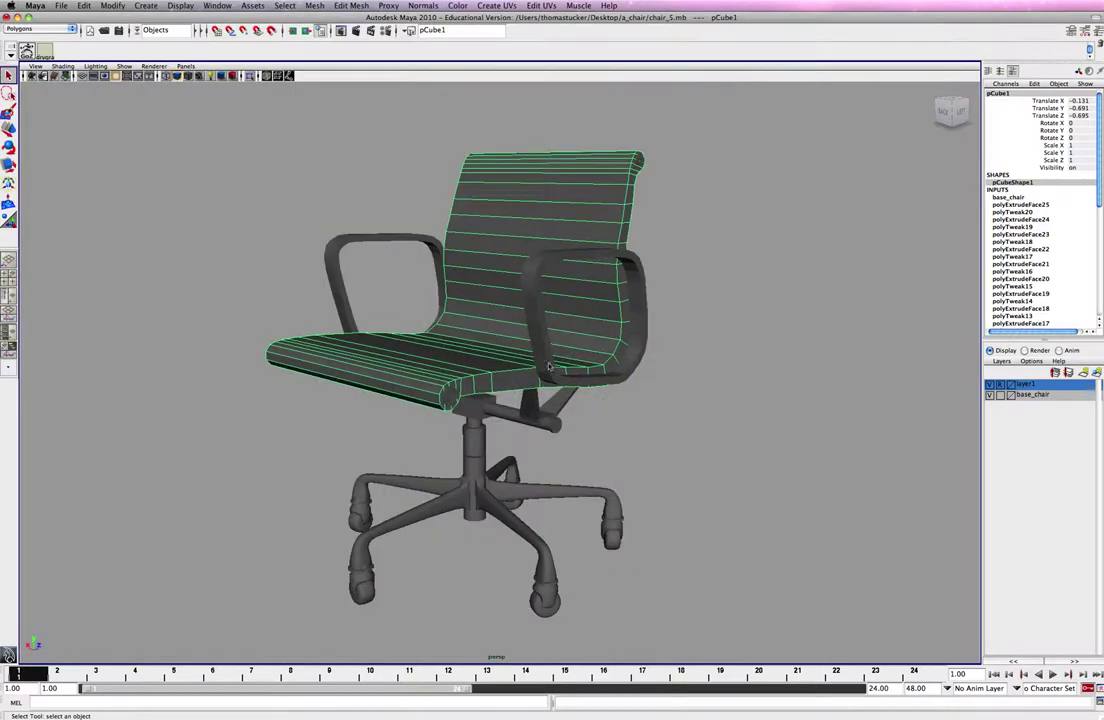
click(549, 367)
alt+drag(412, 317, 483, 384)
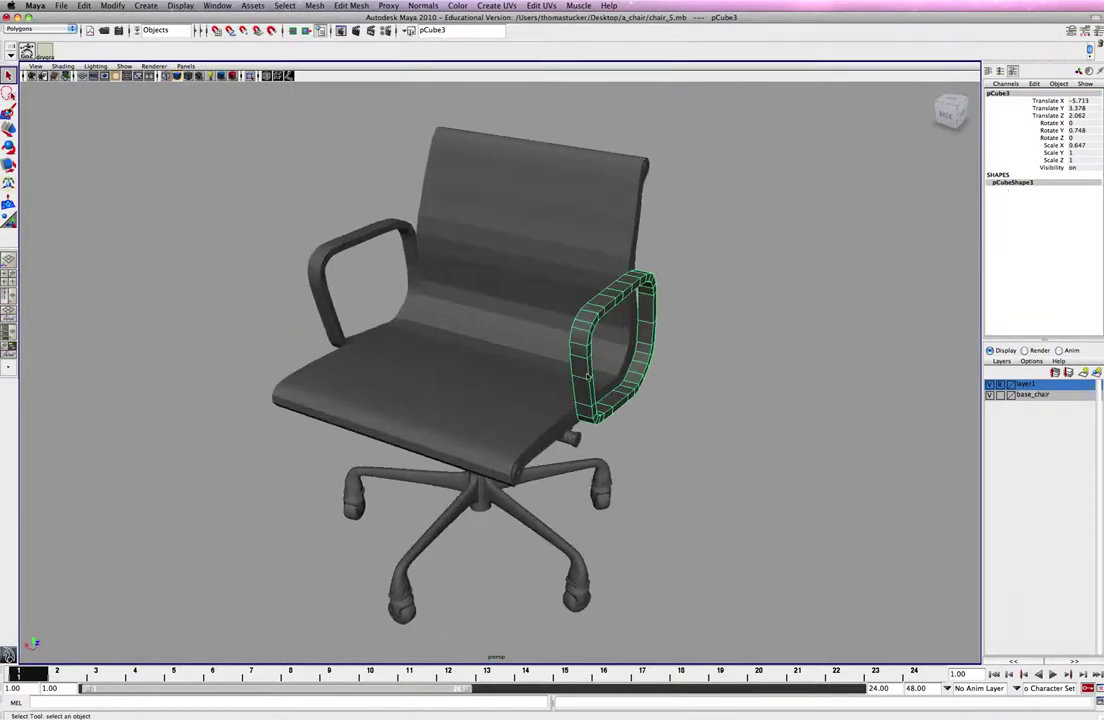
click(112, 5)
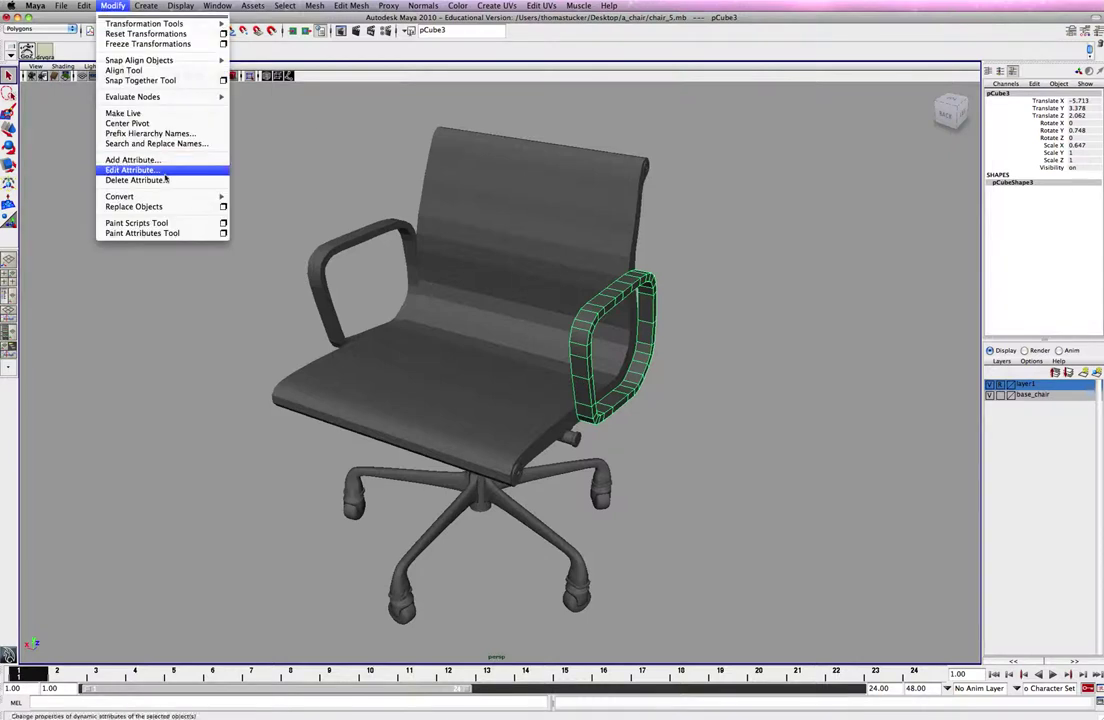
mouse_move(166, 197)
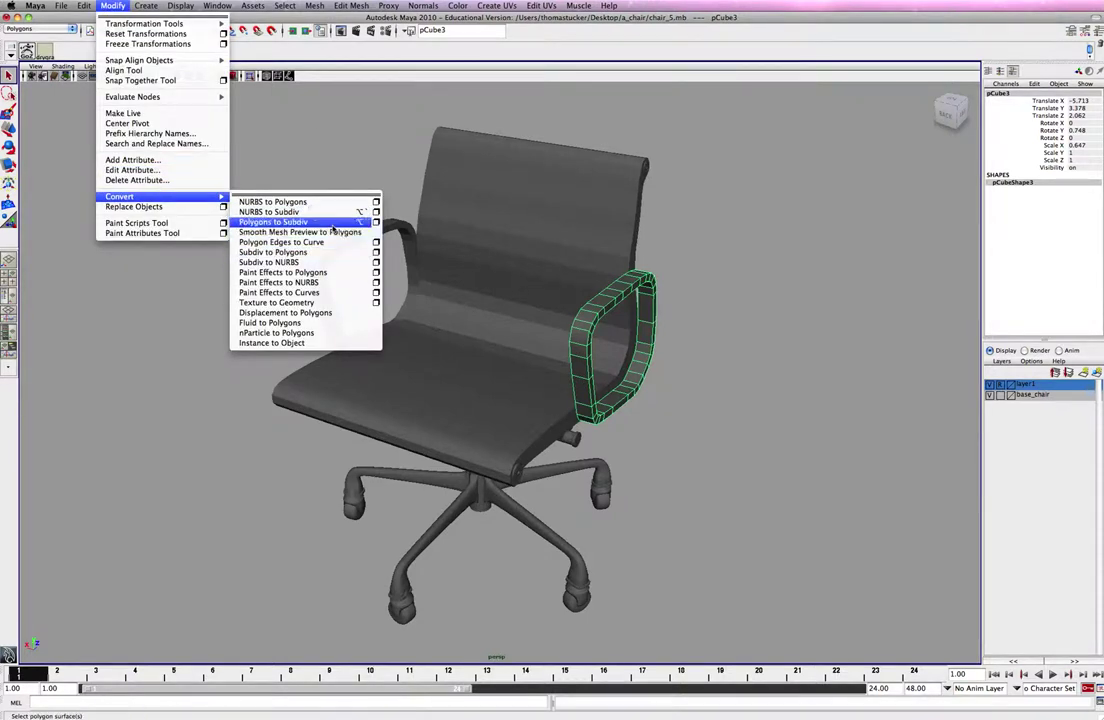
click(333, 225)
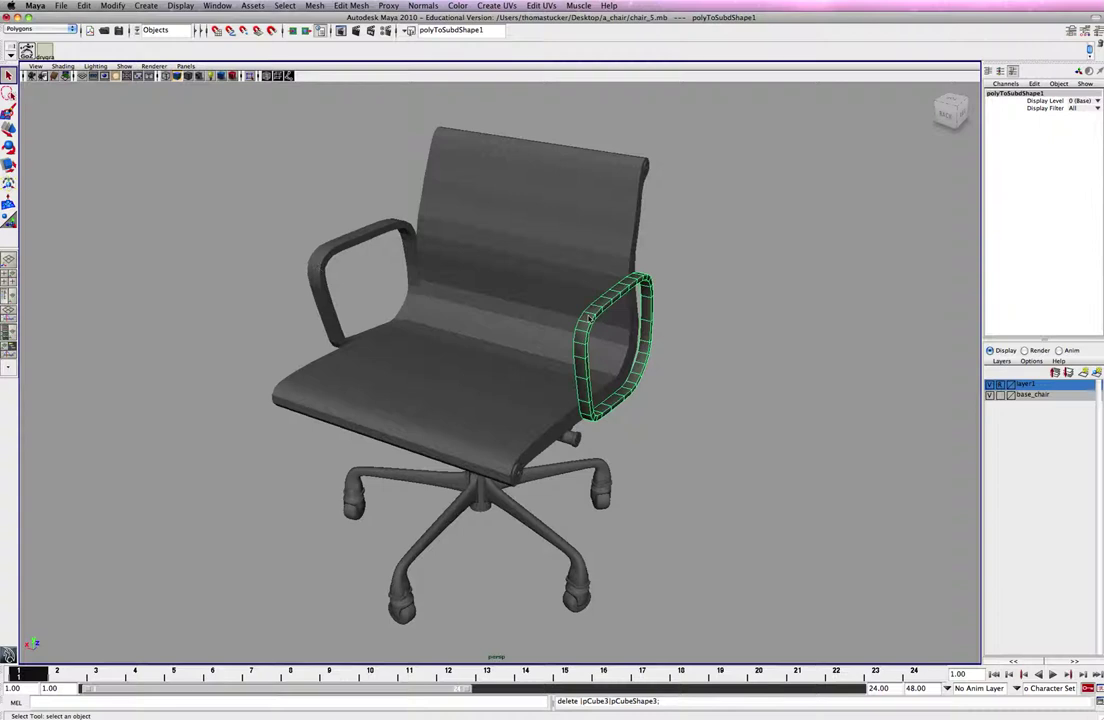
Switch the converted armrest to edge component selection and display the chair in wireframe.
right_drag(590, 316, 592, 287)
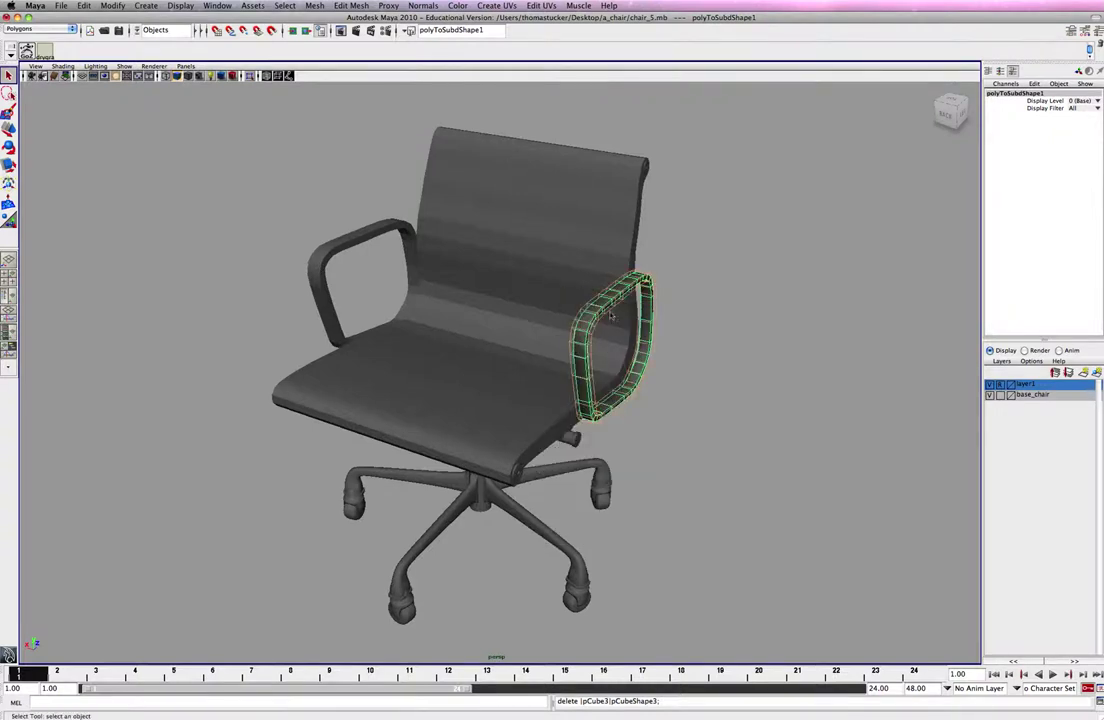
alt+drag(597, 337, 695, 323)
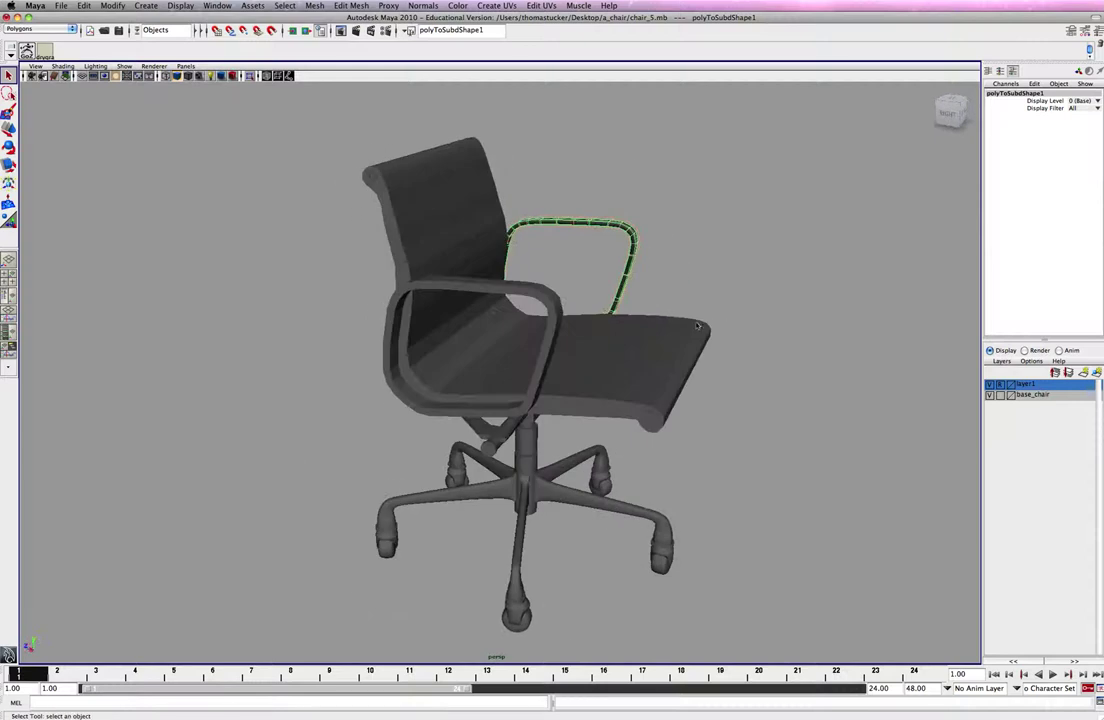
alt+right_drag(520, 315, 648, 321)
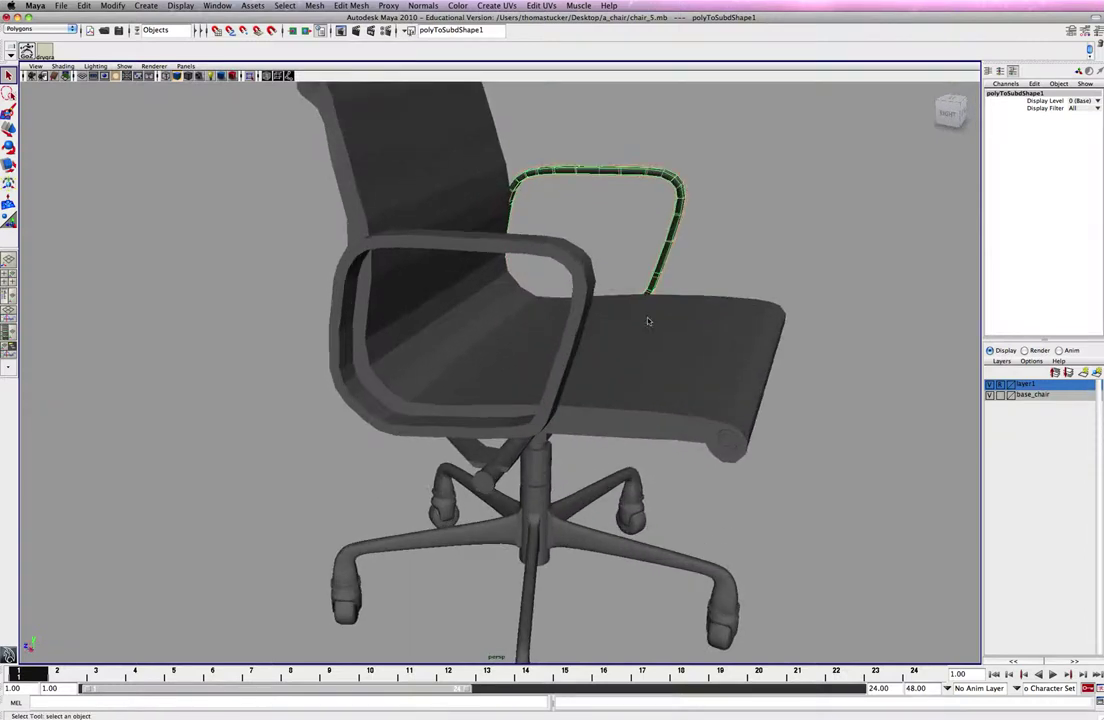
key(4)
scroll(537, 422, up, 5)
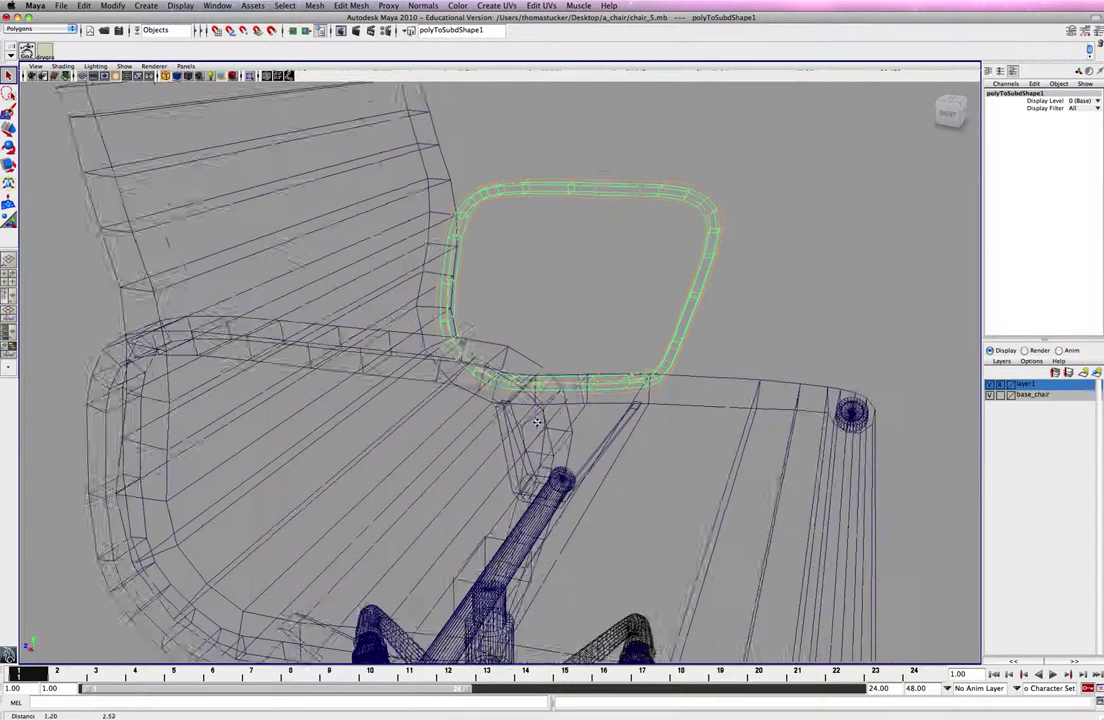
alt+drag(537, 422, 598, 388)
alt+right_drag(457, 392, 576, 393)
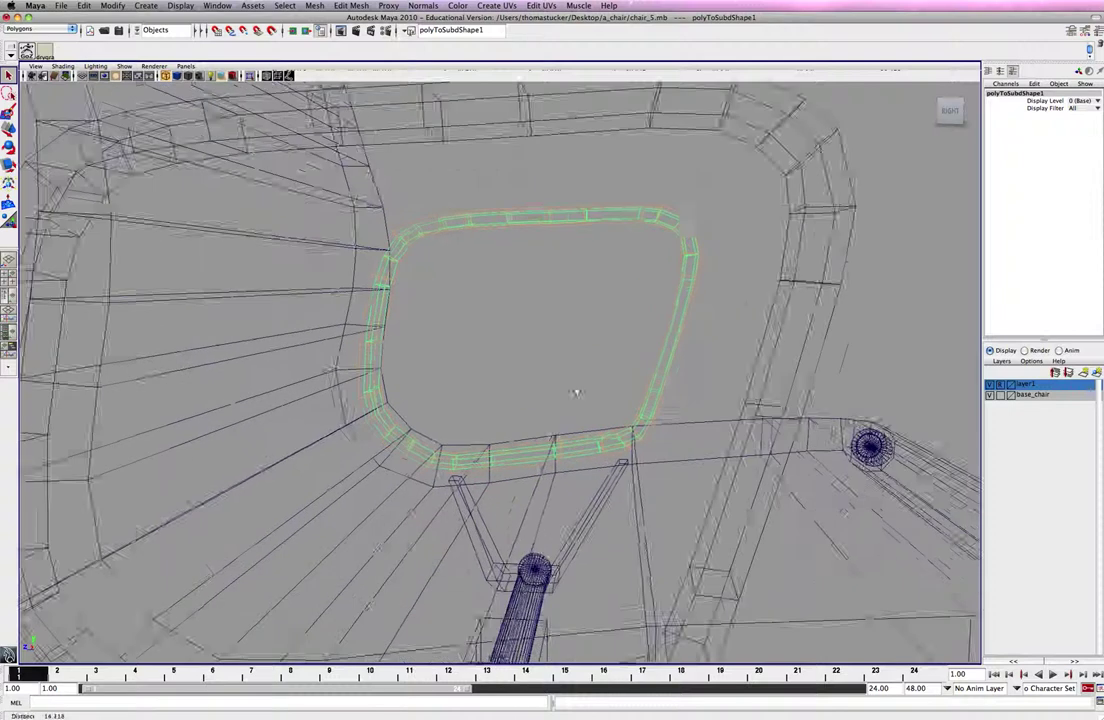
Select the lengthwise edges along the front part of the armrest's top bar.
alt+drag(575, 392, 529, 238)
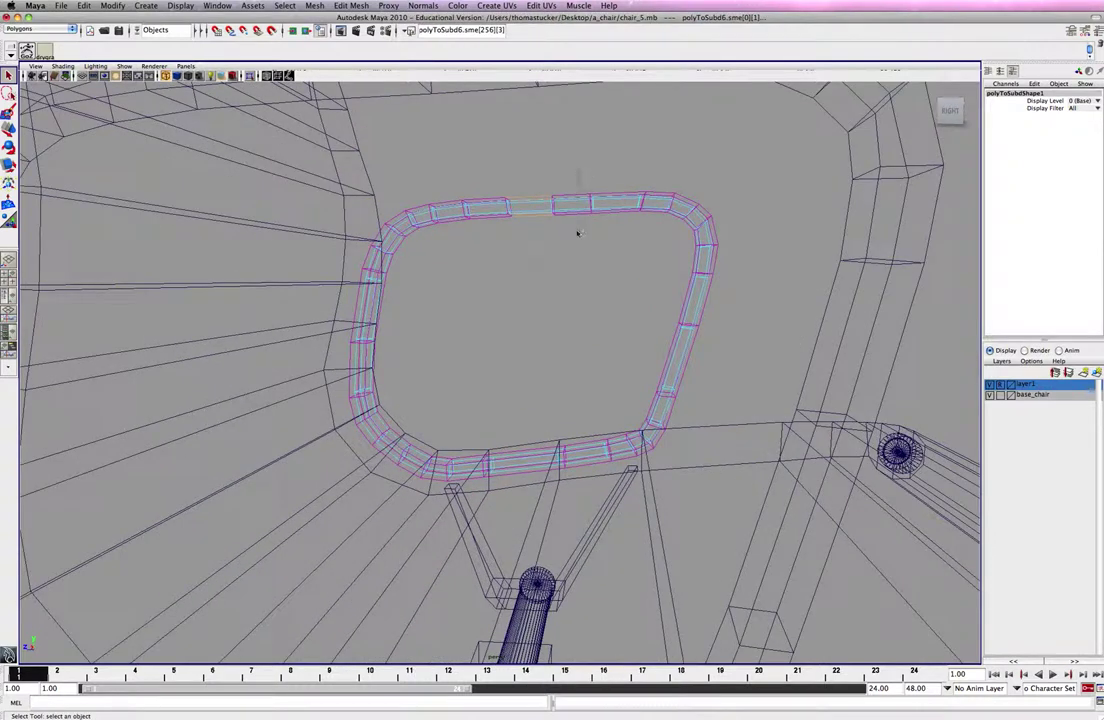
click(633, 222)
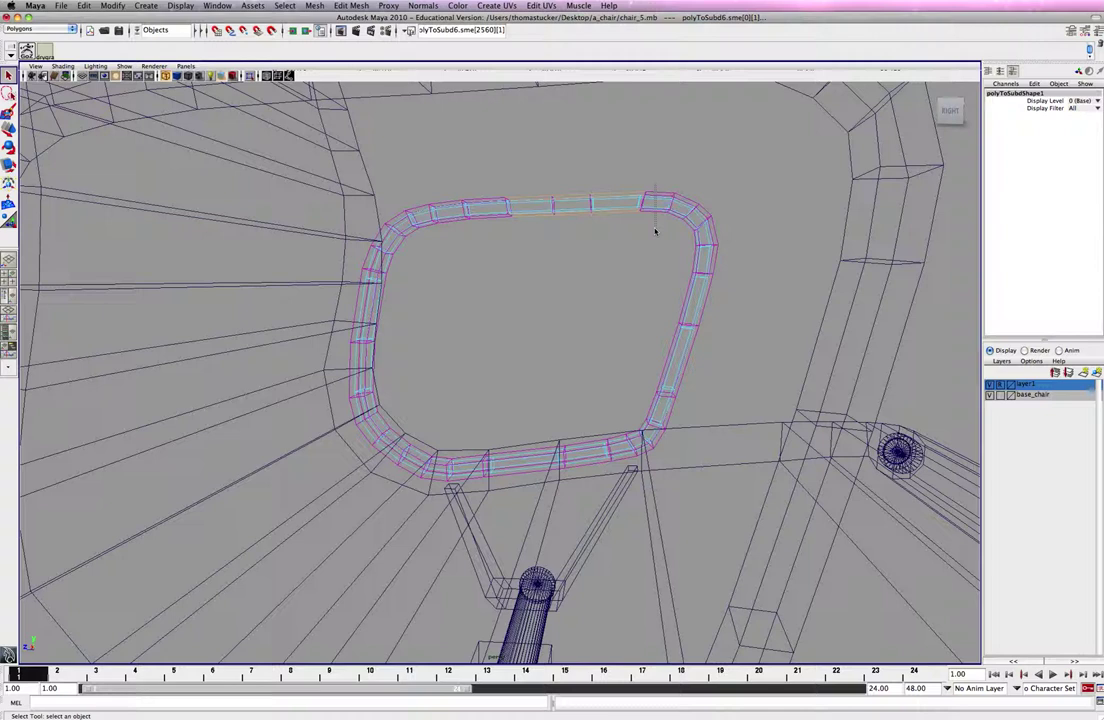
click(695, 216)
Add the lengthwise edges of the armrest's bottom bar, front upright and rear part of the top bar to the selection.
click(587, 432)
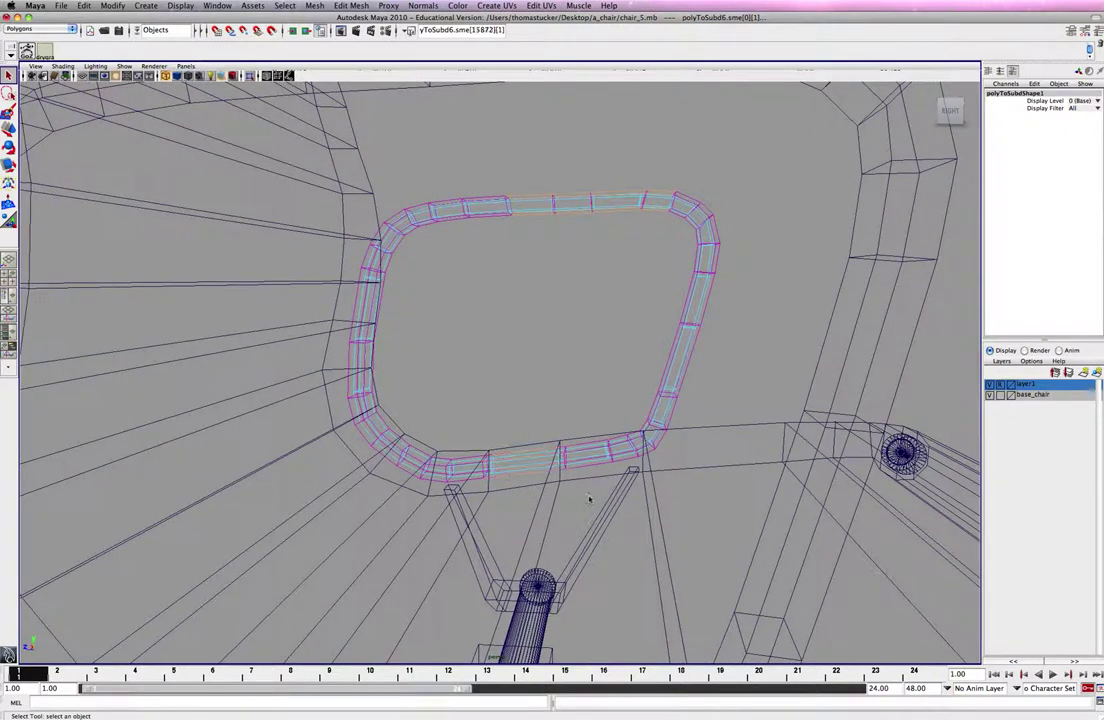
click(621, 458)
click(683, 386)
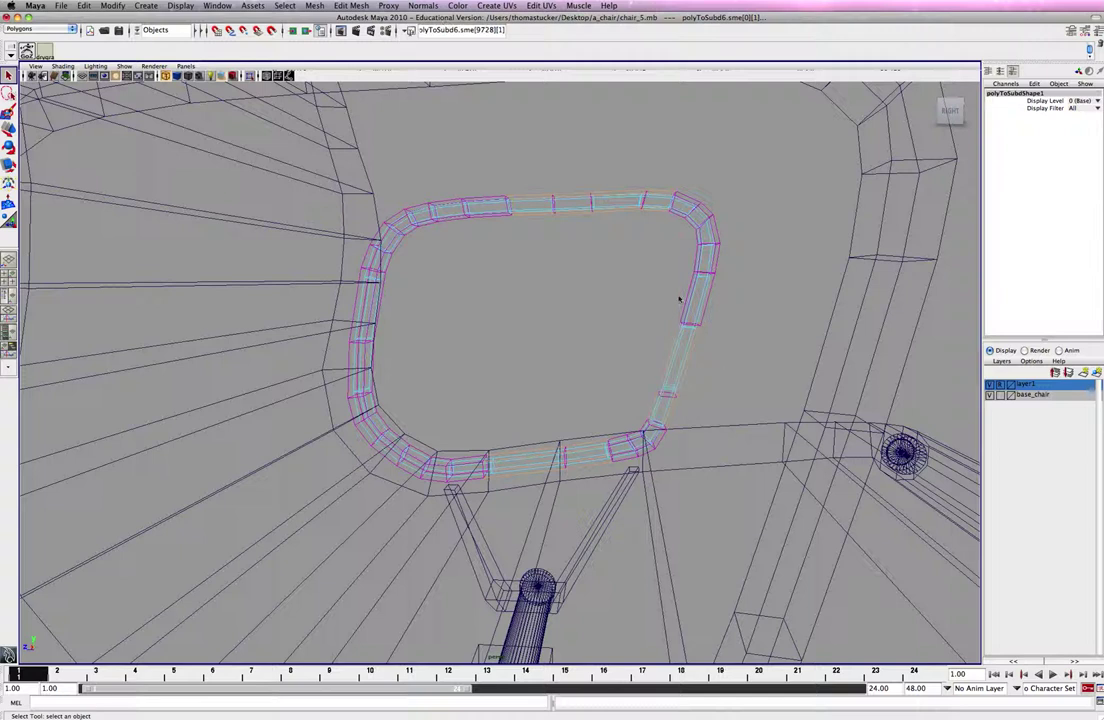
click(701, 272)
click(684, 238)
click(695, 212)
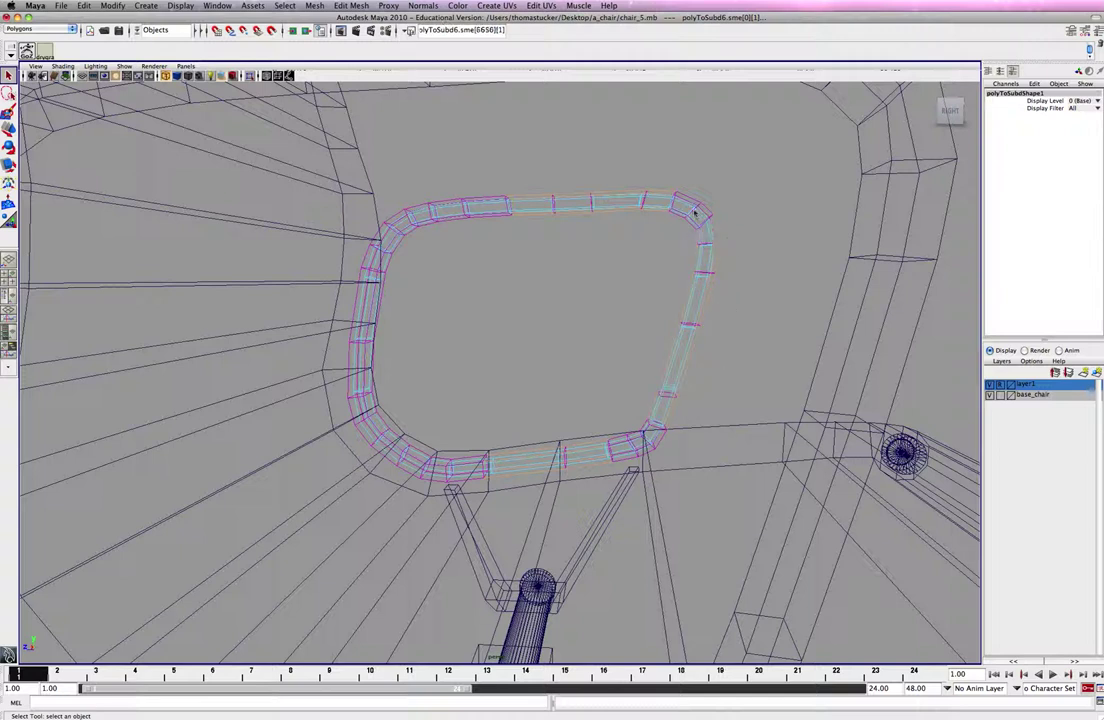
click(466, 212)
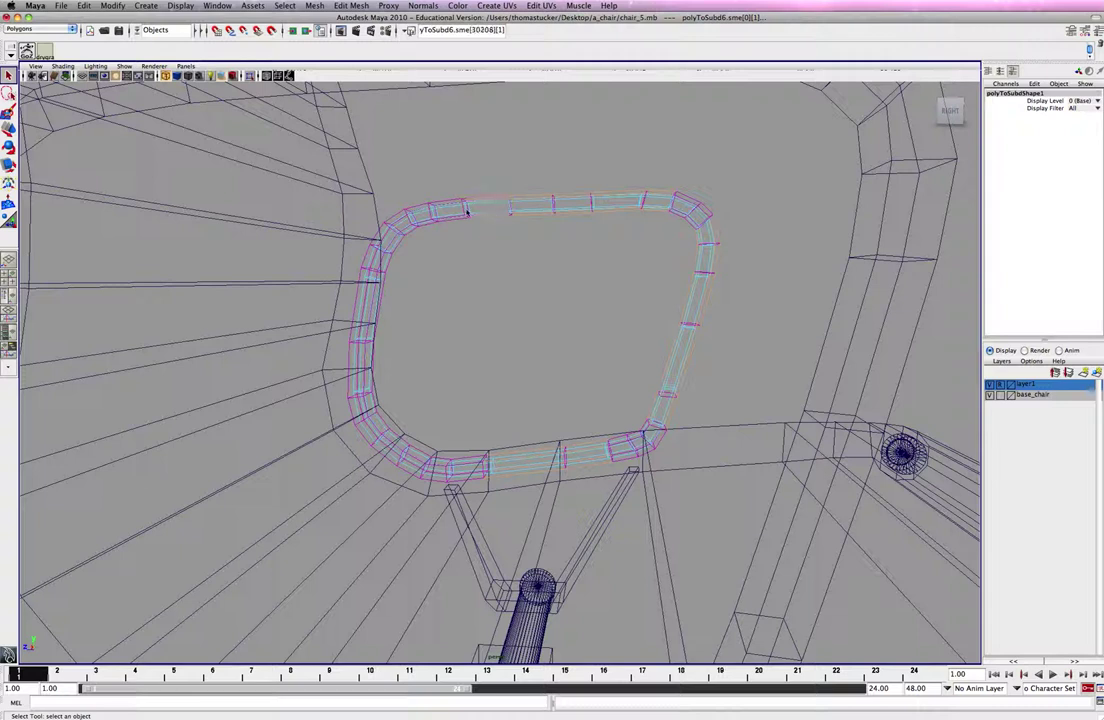
click(450, 233)
Extend the edge selection with the lengthwise edges around the armrest's lower rear corner up to the rear upright.
alt+right_drag(321, 461, 458, 451)
alt+middle_drag(458, 451, 705, 264)
alt+right_drag(705, 264, 700, 318)
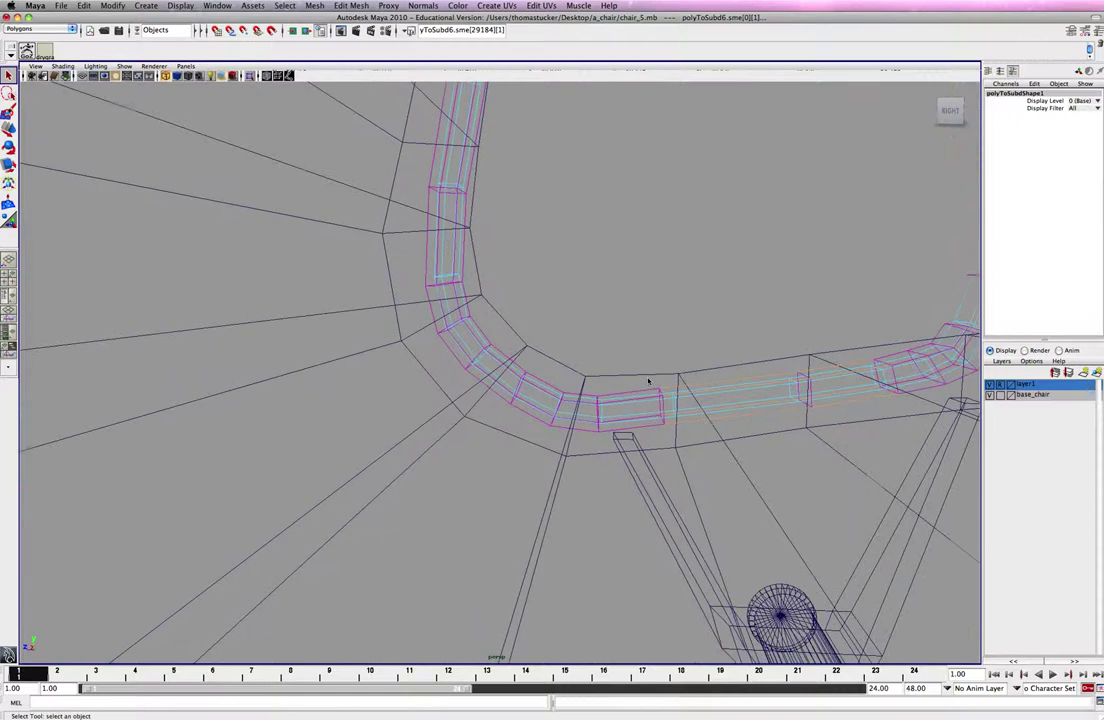
click(562, 397)
click(573, 435)
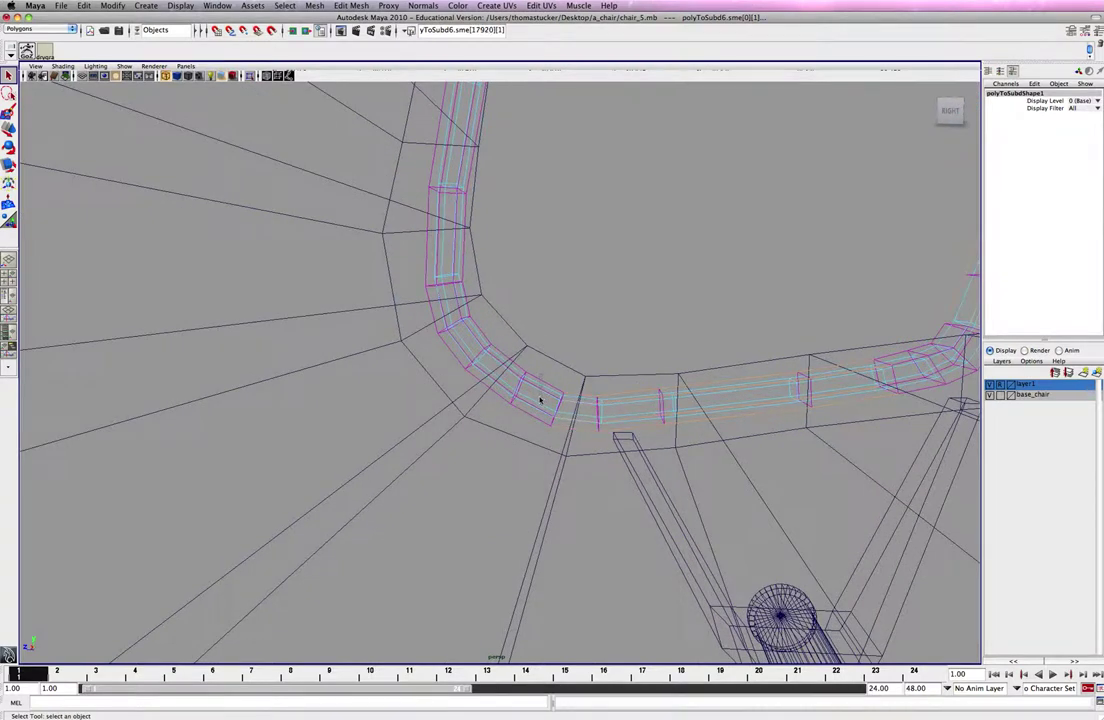
click(533, 402)
click(498, 358)
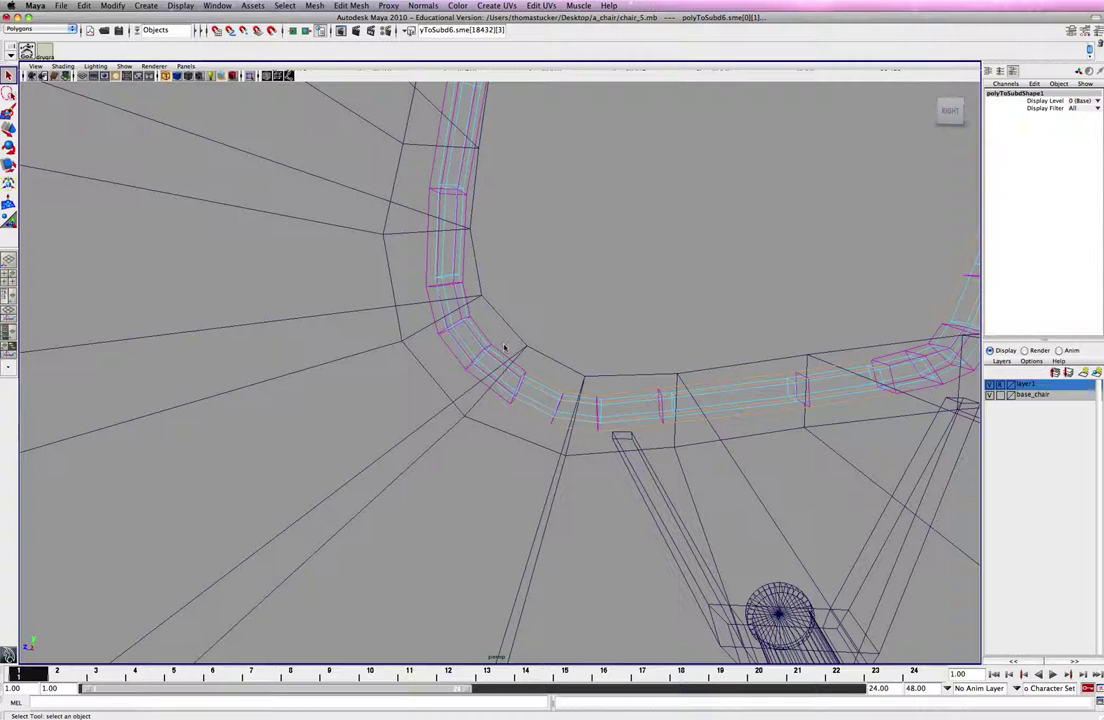
scroll(485, 394, up, 1)
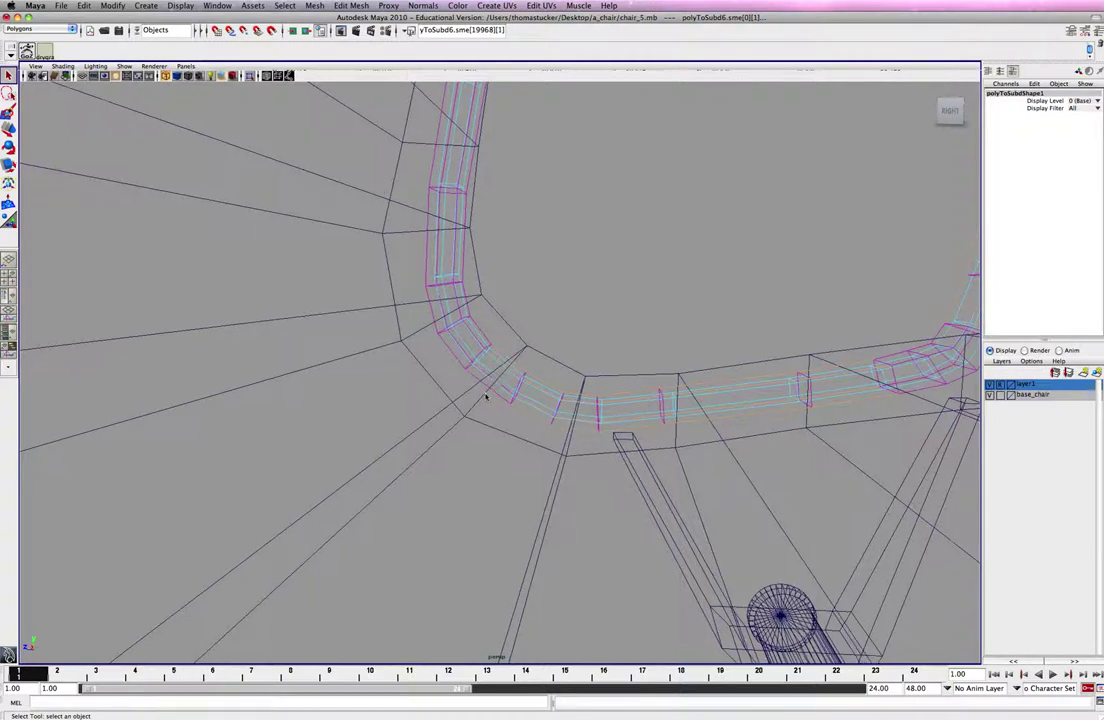
shift+click(485, 393)
scroll(456, 347, up, 1)
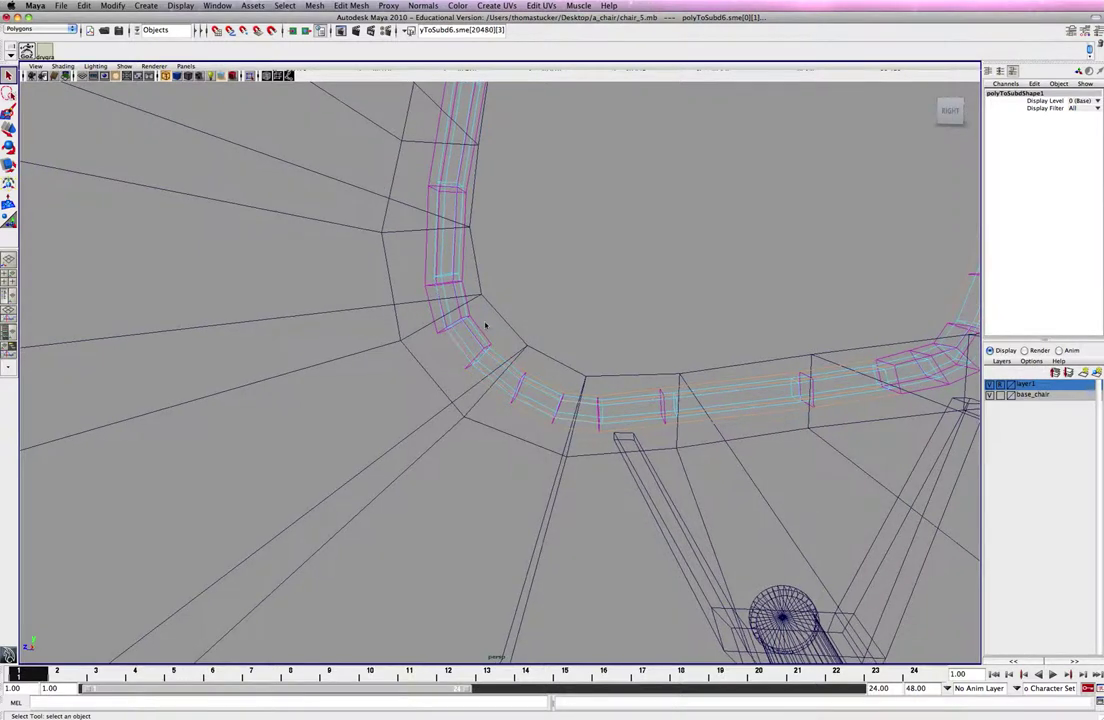
click(486, 325)
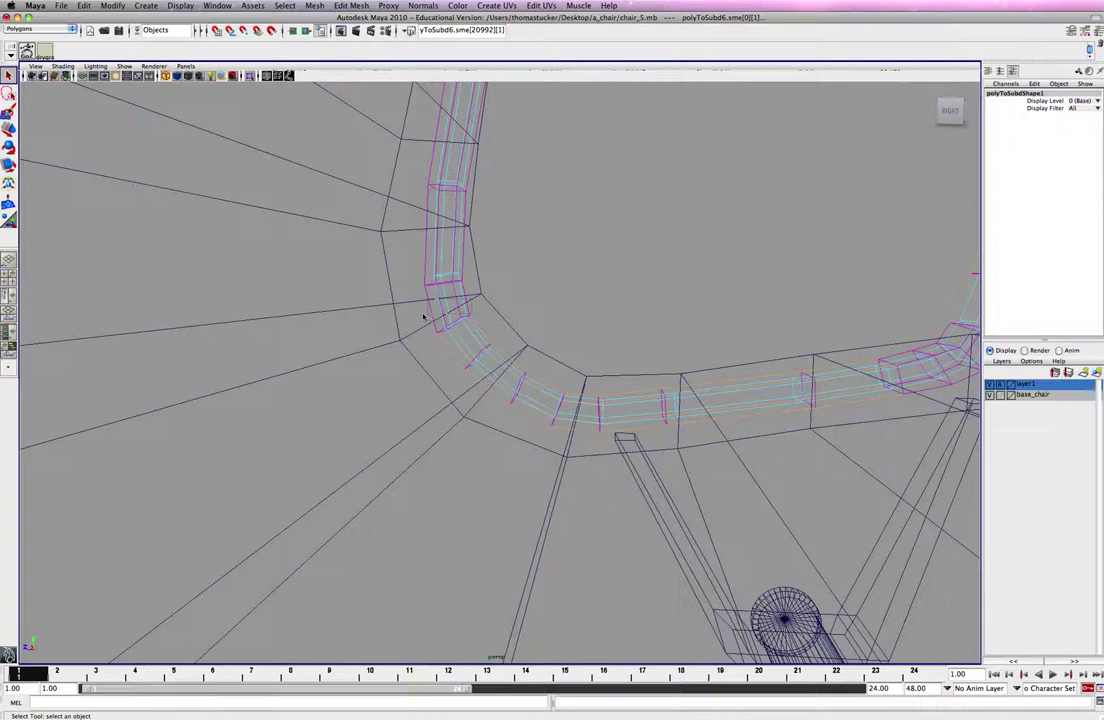
click(390, 257)
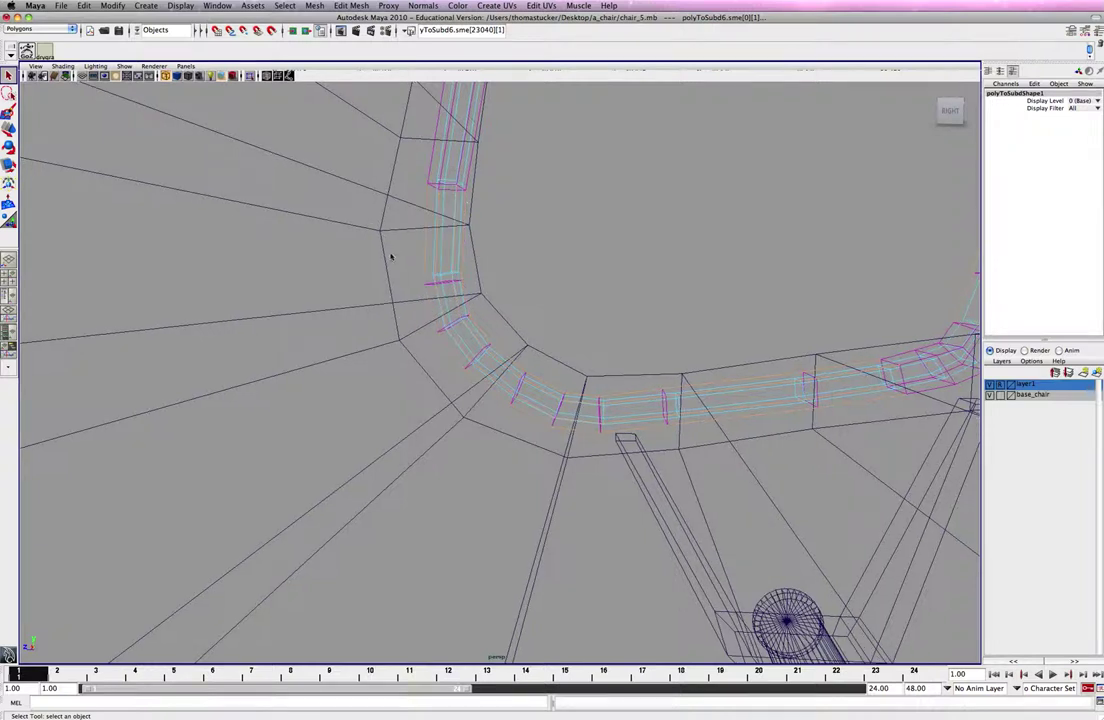
Add the lengthwise edges of the armrest's rear upright and upper rear corner to the selection.
alt+middle_drag(496, 178, 427, 378)
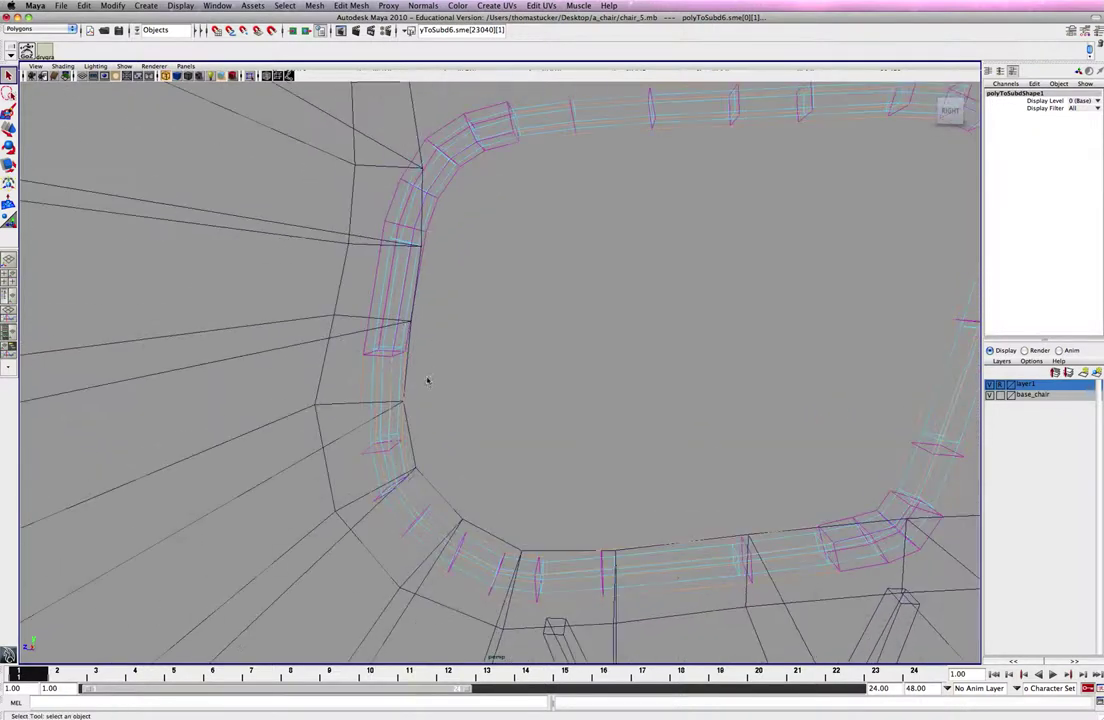
shift+drag(429, 298, 361, 294)
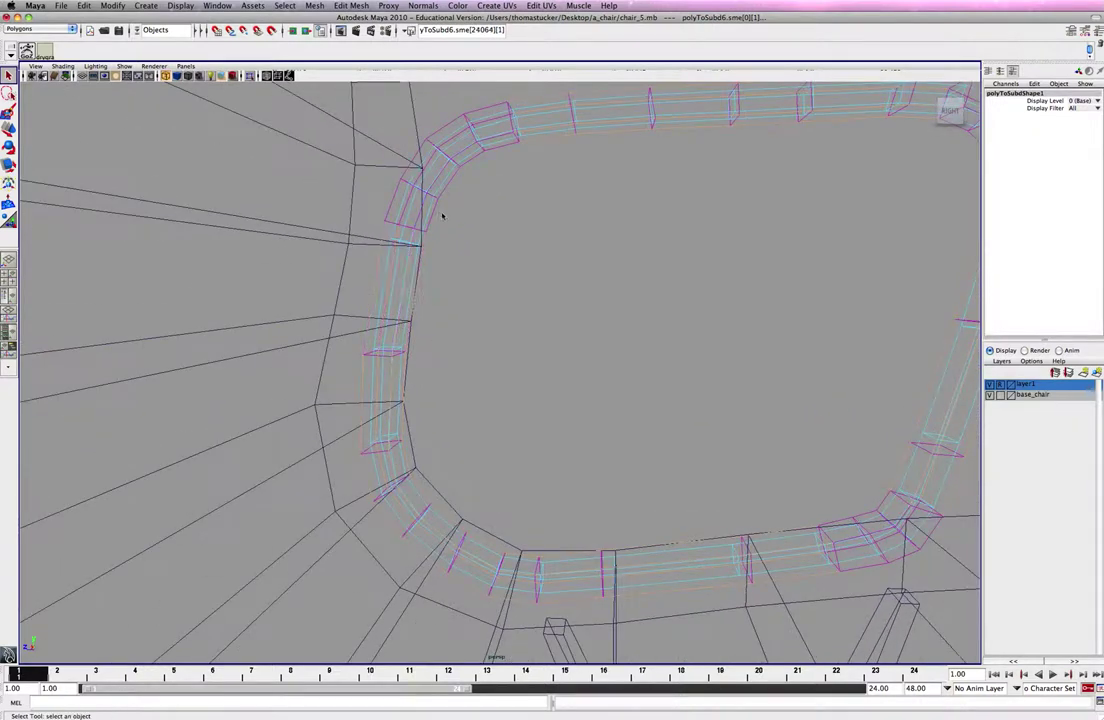
click(390, 208)
click(406, 166)
click(431, 142)
click(467, 147)
click(466, 156)
scroll(495, 118, up, 1)
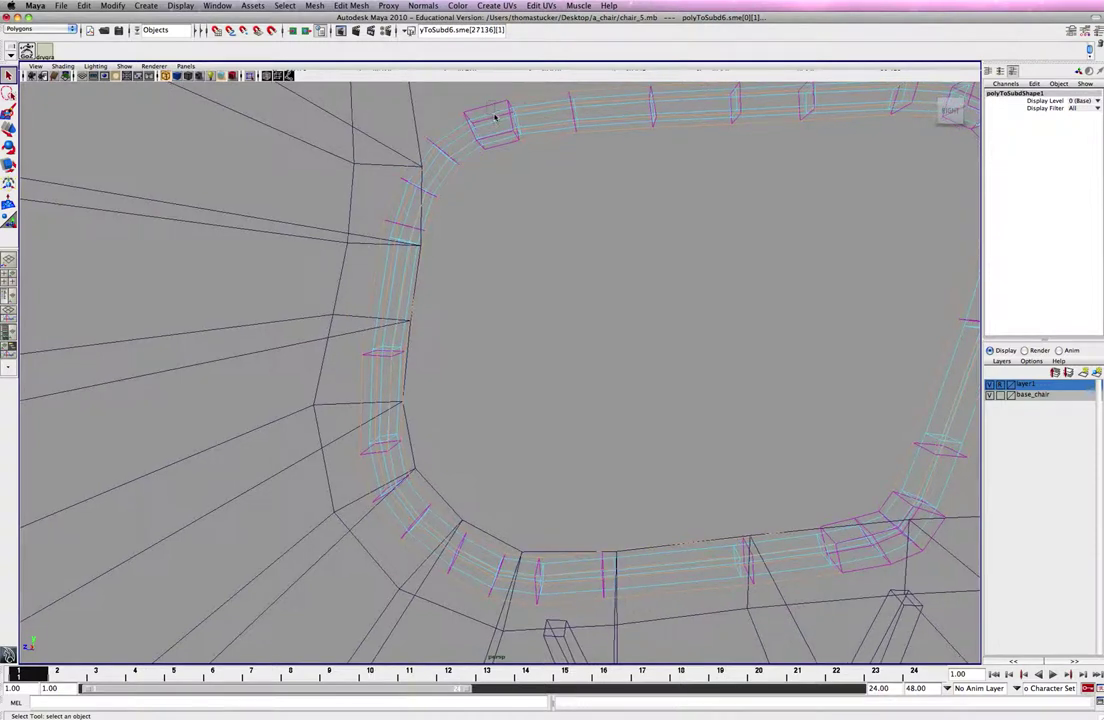
shift+drag(496, 121, 505, 152)
Add the lengthwise edges around the armrest's upper front corner to the selection.
alt+middle_drag(650, 252, 424, 305)
alt+drag(424, 305, 636, 249)
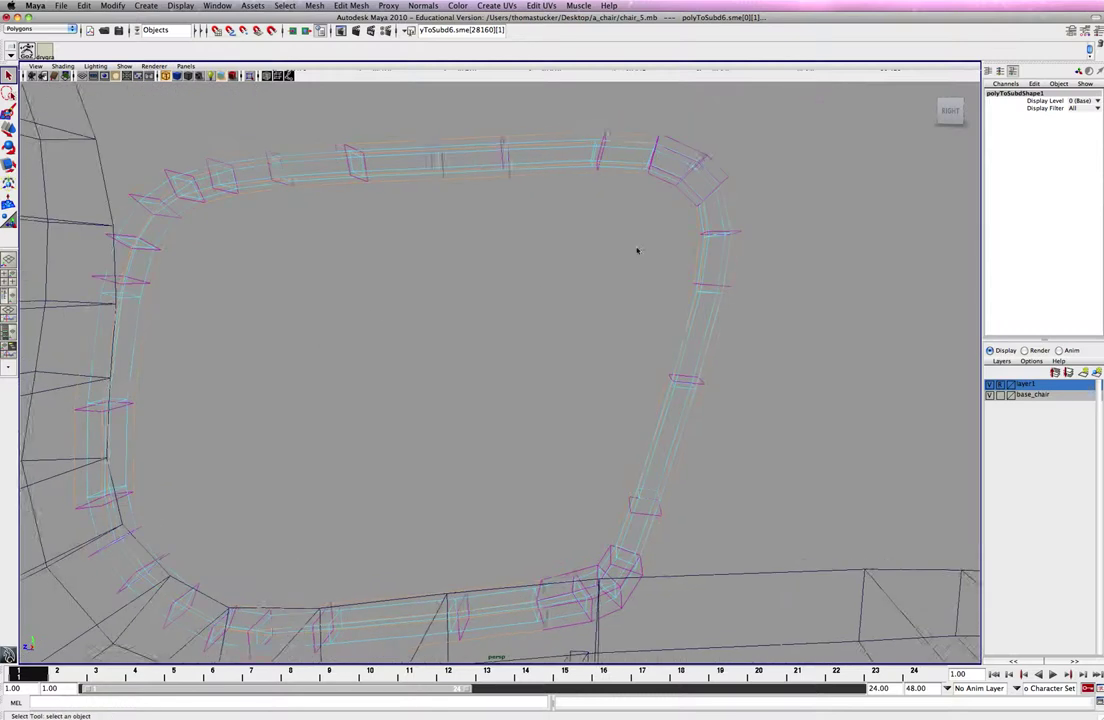
alt+middle_drag(636, 249, 582, 269)
click(601, 214)
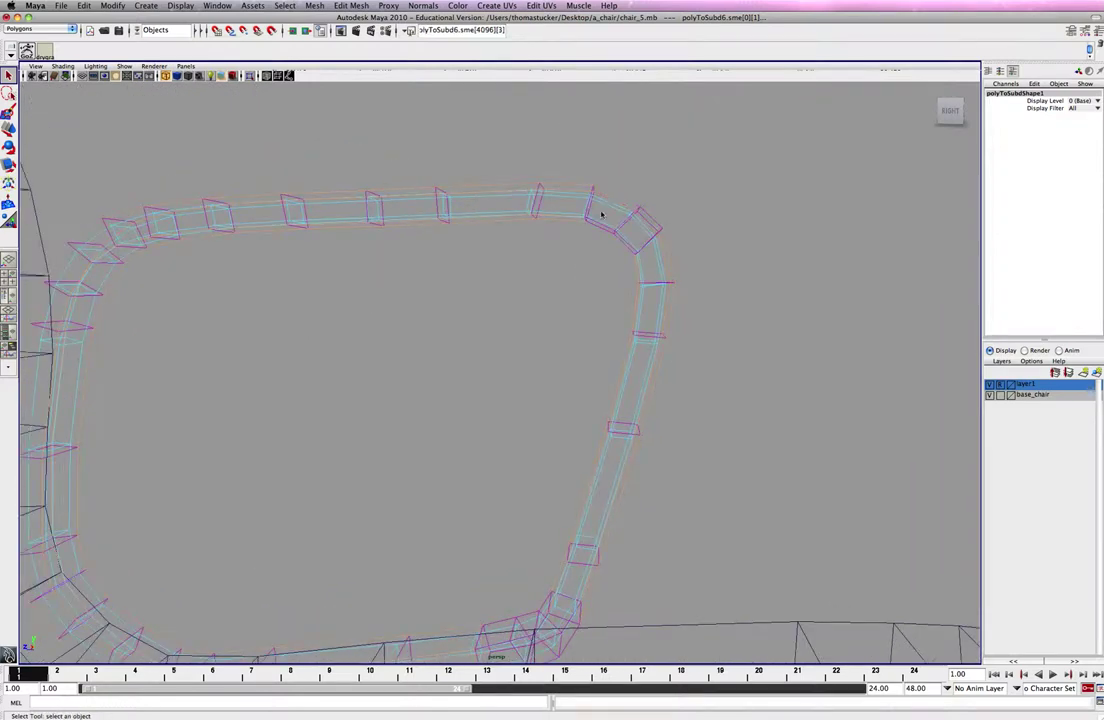
click(626, 240)
click(646, 233)
click(632, 208)
Complete the lengthwise edge selection around the armrest's lower front corner.
mouse_move(596, 451)
alt+middle_down()
mouse_move(683, 274)
mouse_move(726, 150)
alt+middle_up()
alt+middle_drag(611, 426, 616, 240)
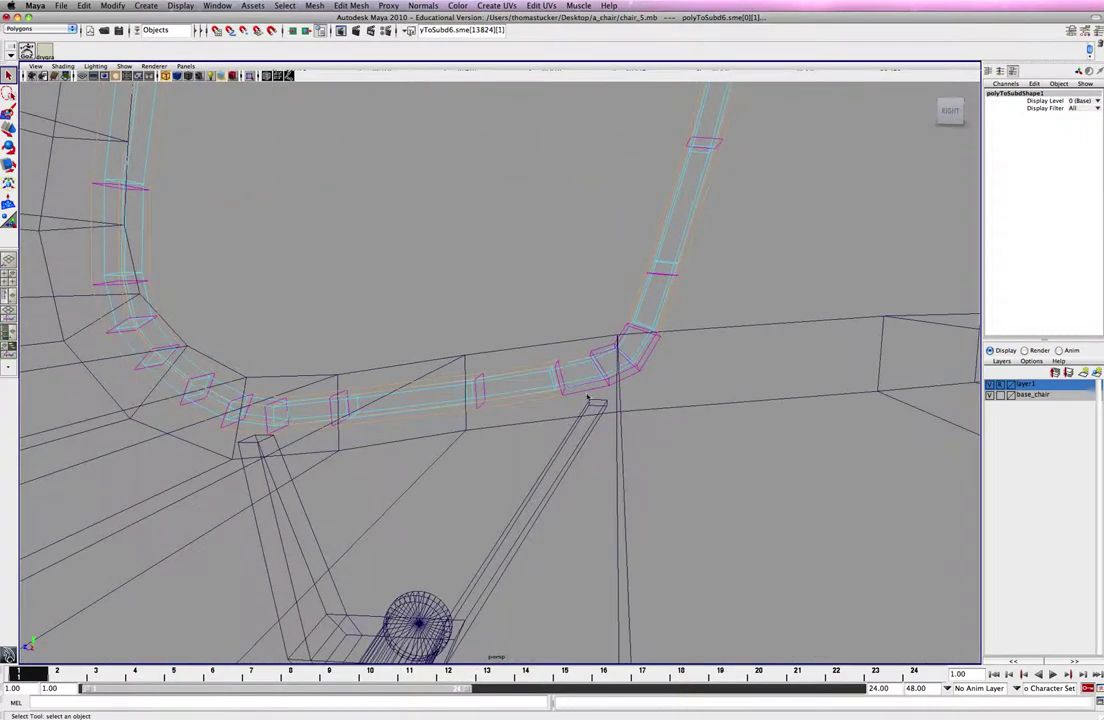
click(605, 368)
click(615, 366)
click(623, 337)
click(629, 340)
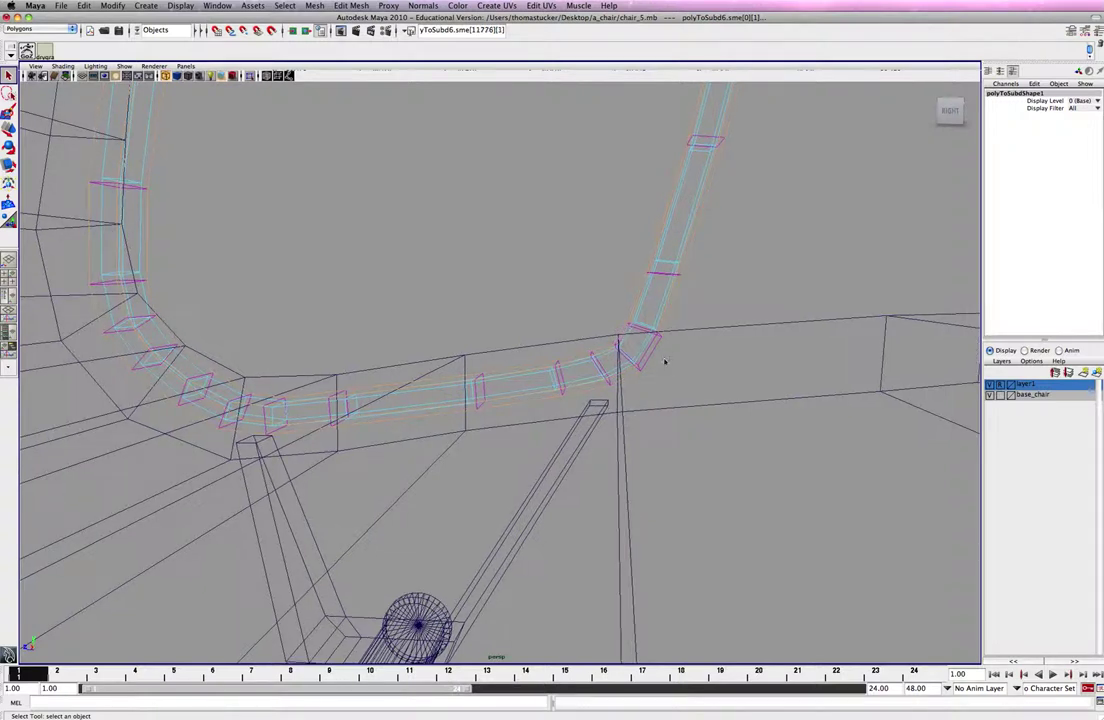
click(668, 364)
alt+drag(726, 381, 439, 340)
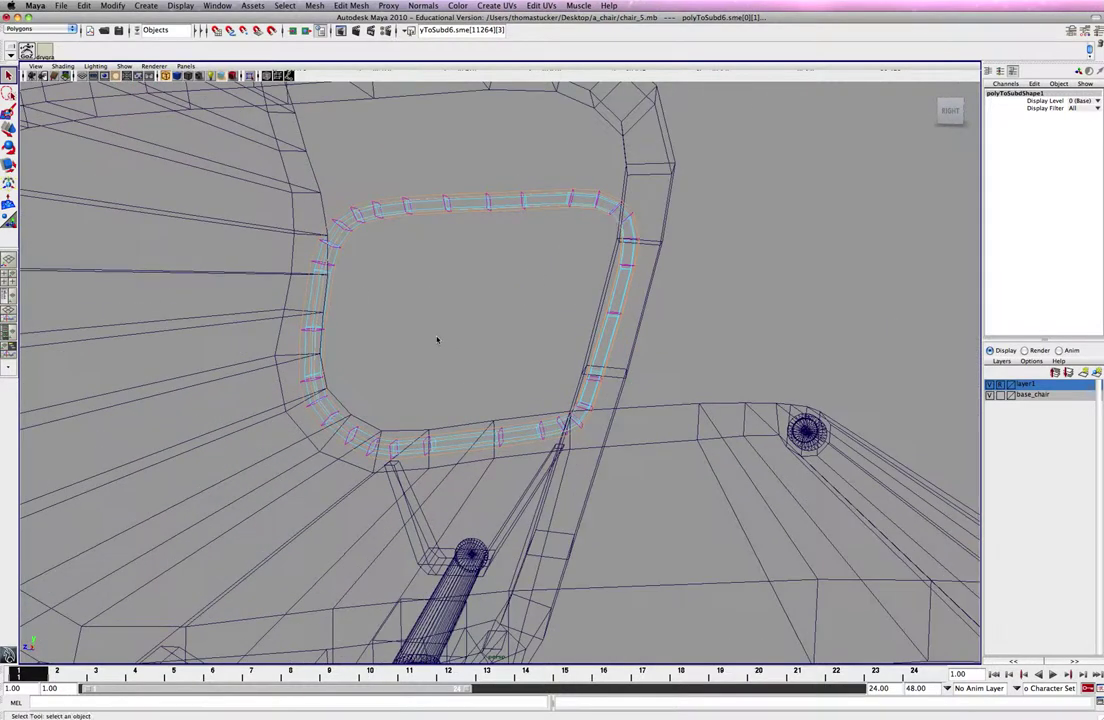
Switch to the Surfaces command set and apply a partial crease to the selected armrest edges.
click(508, 6)
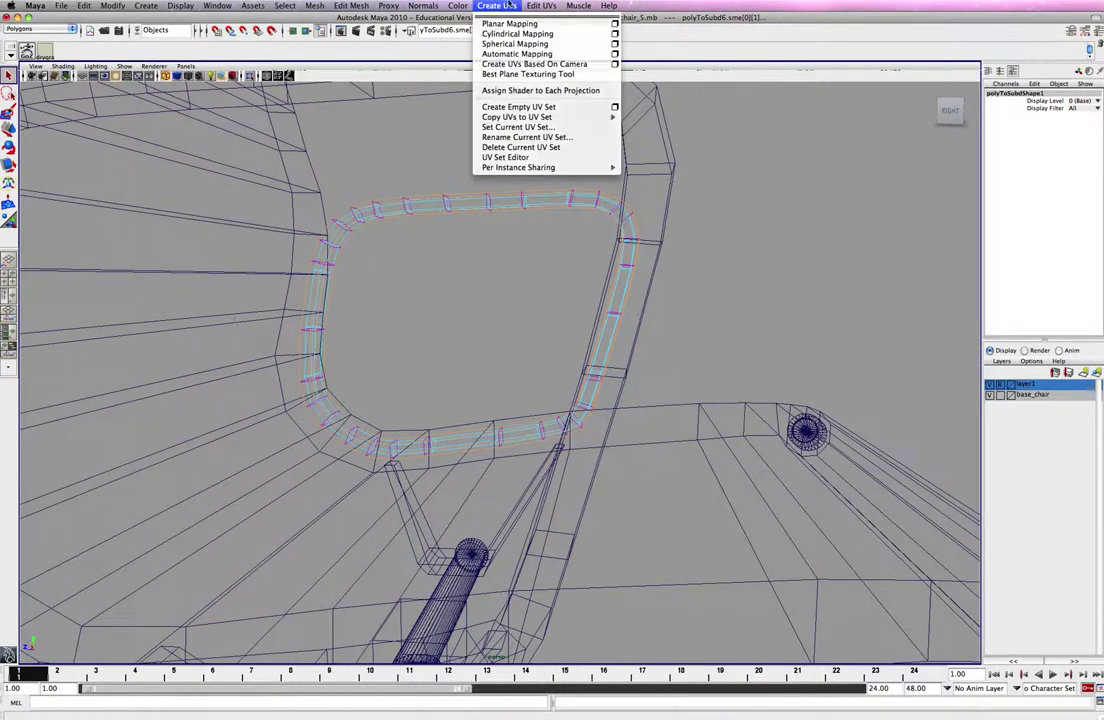
click(508, 5)
click(65, 30)
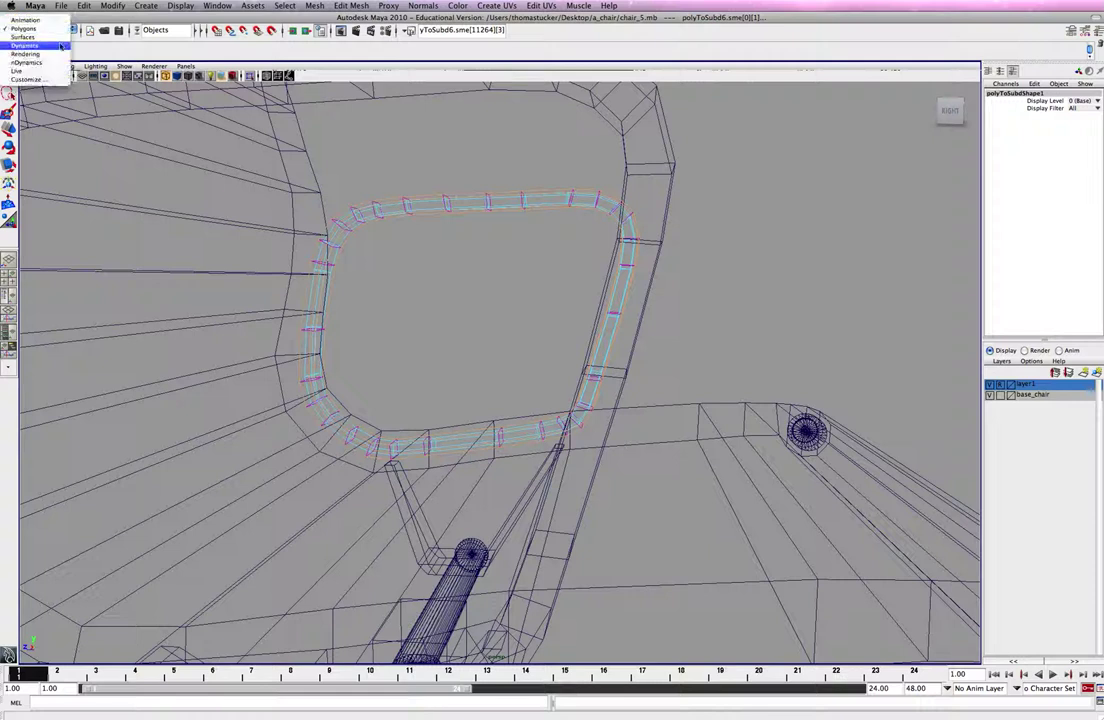
click(24, 37)
click(441, 6)
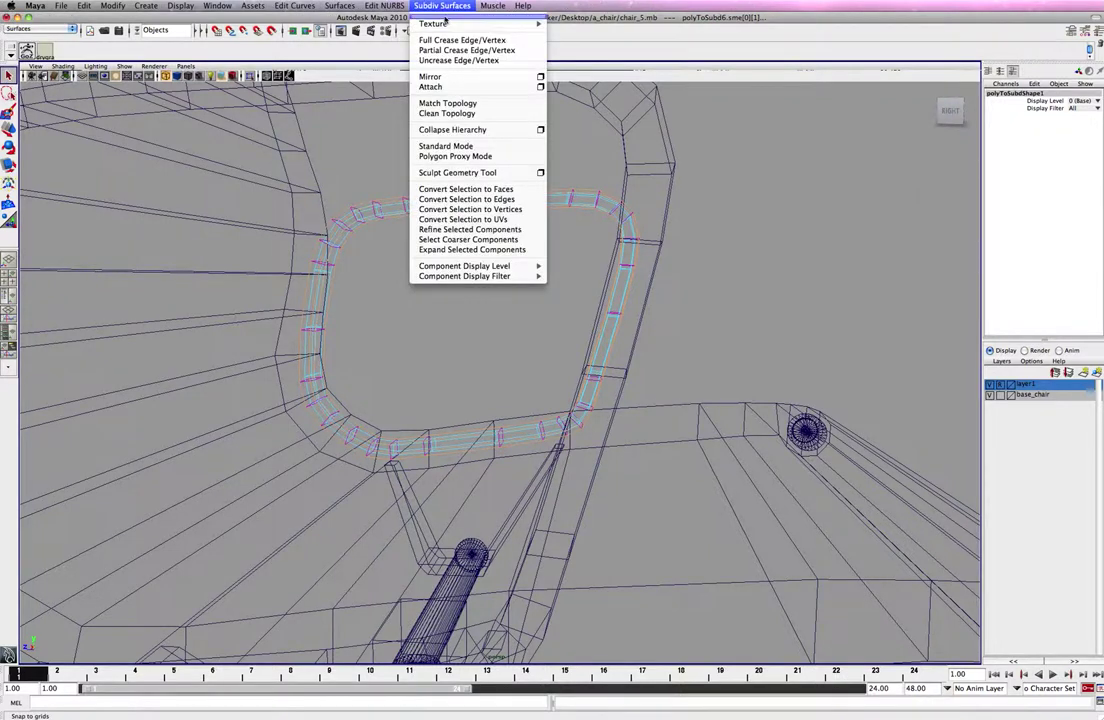
click(445, 16)
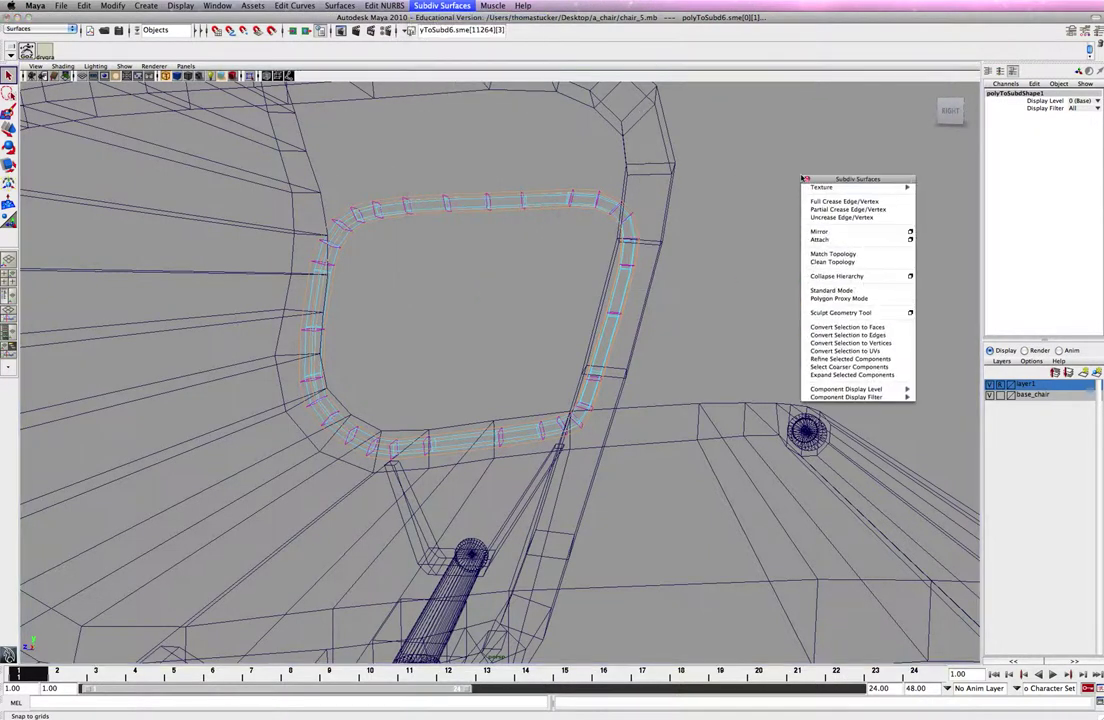
click(882, 213)
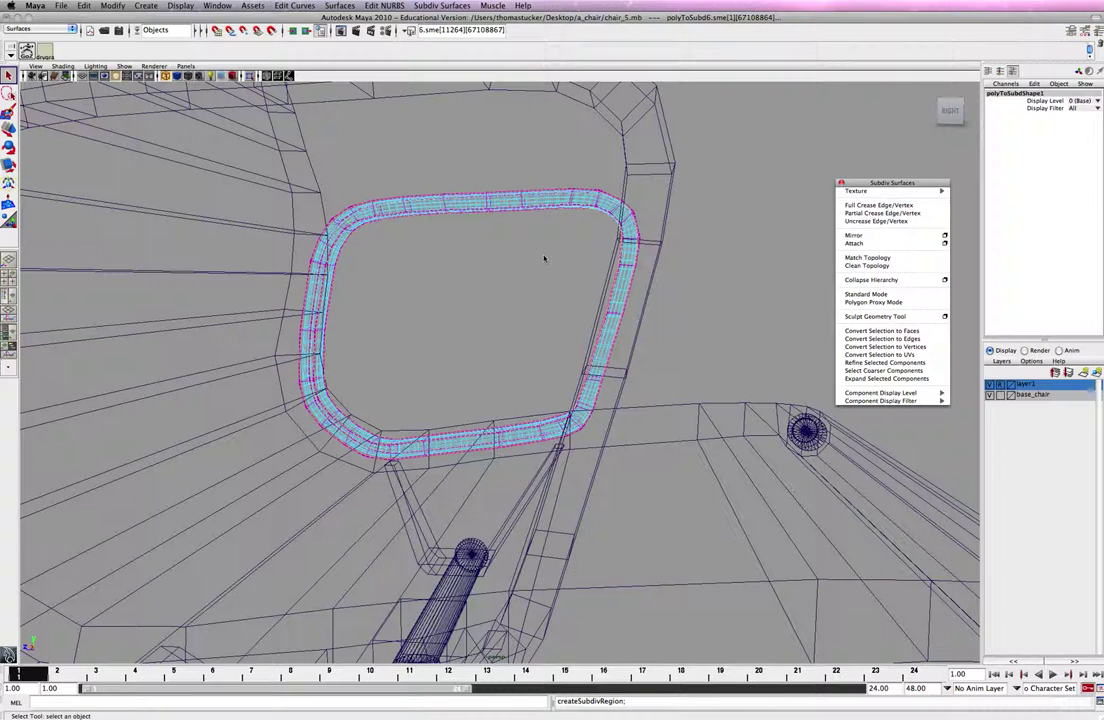
Display the chair shaded, return to object selection and convert the creased armrest from a subdivision surface to polygons.
key(5)
alt+drag(614, 246, 471, 251)
alt+right_drag(604, 224, 546, 220)
alt+drag(609, 188, 503, 185)
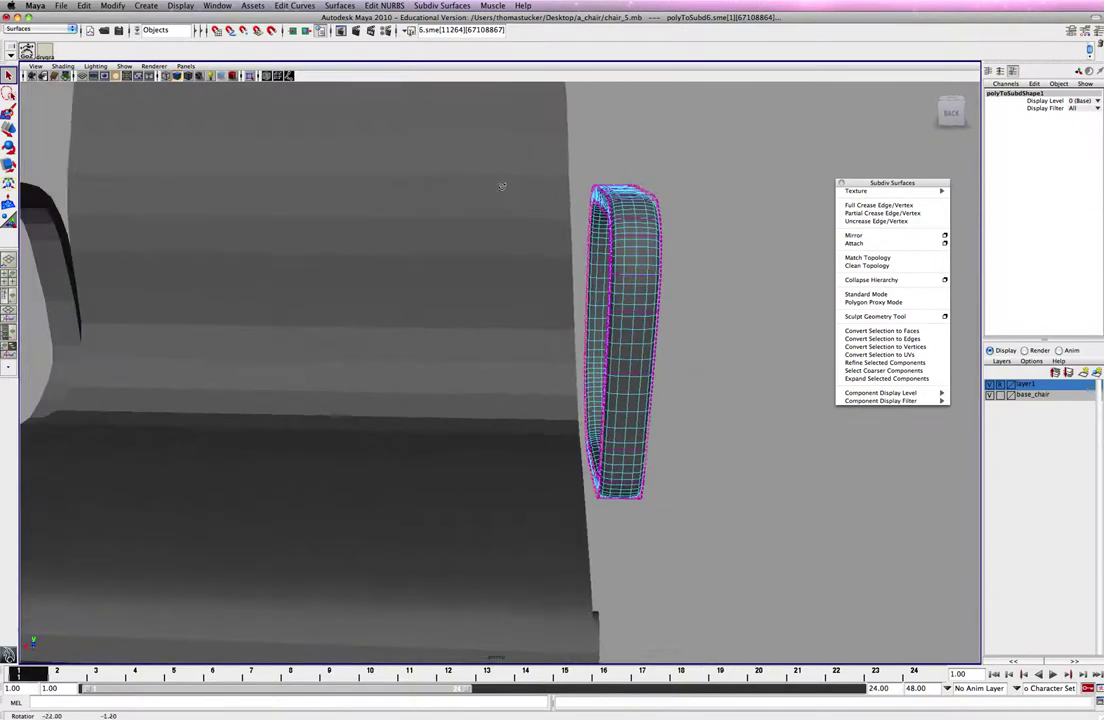
right_drag(628, 232, 664, 219)
click(640, 232)
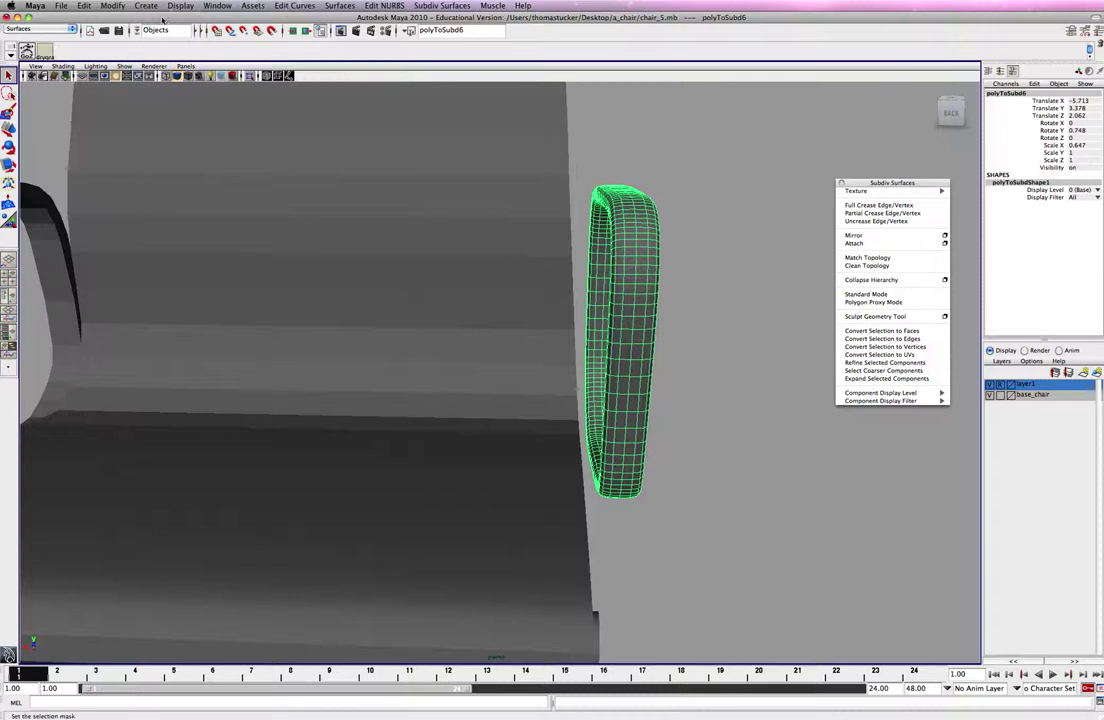
click(112, 5)
mouse_move(200, 196)
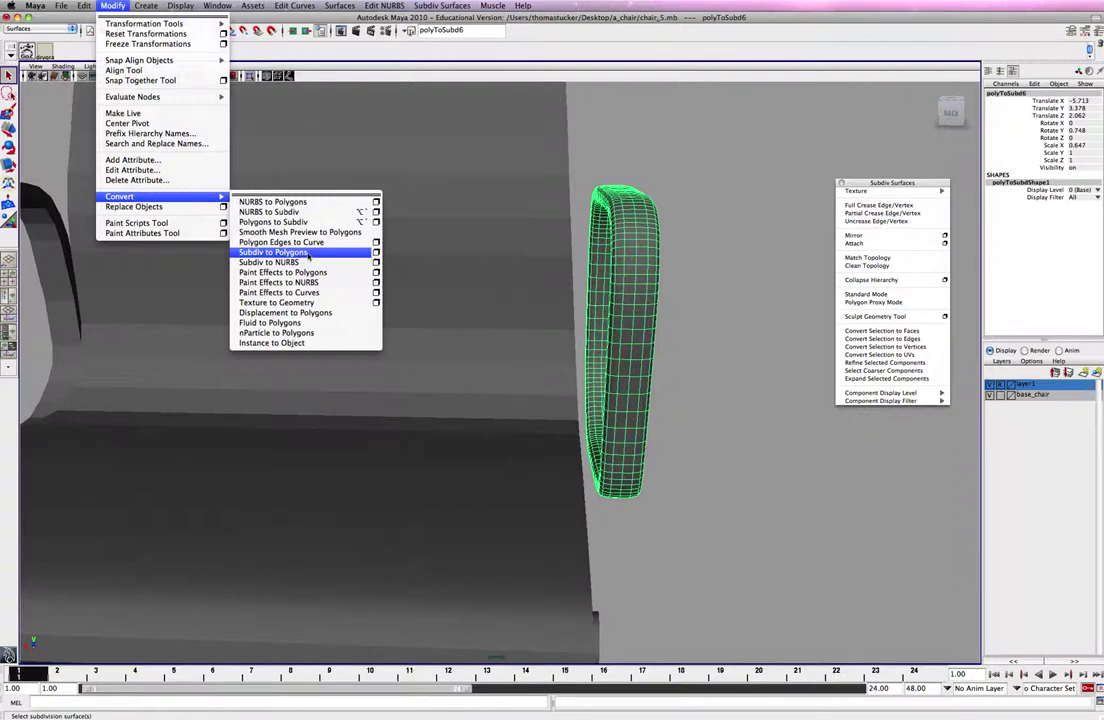
click(308, 253)
click(717, 240)
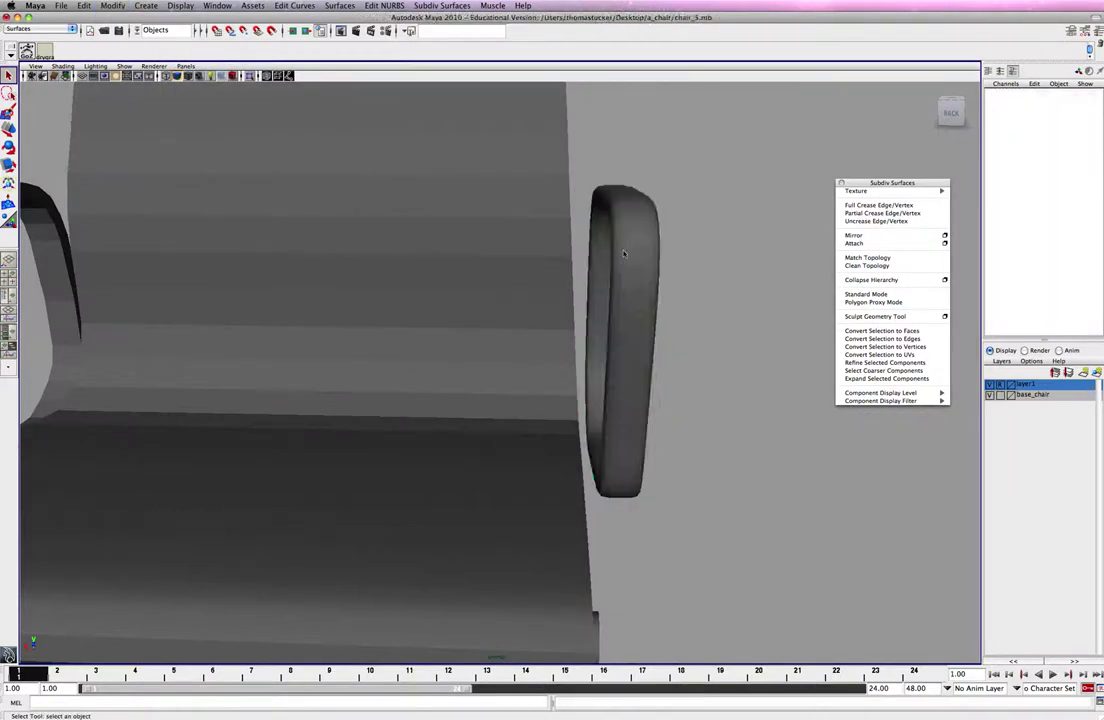
Narrow the converted armrest to an X scale of about 0.506 and move it closer to the seat, to about X -5.602.
click(624, 254)
alt+right_drag(697, 251, 514, 203)
alt+drag(514, 204, 608, 212)
click(608, 212)
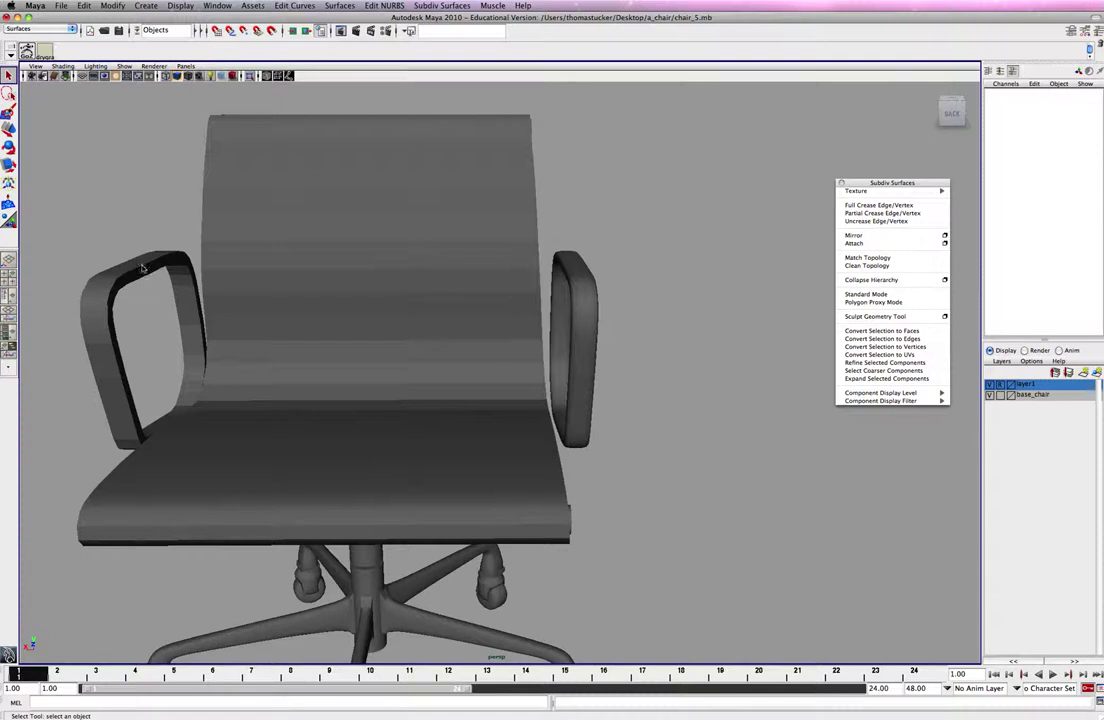
click(587, 292)
key(r)
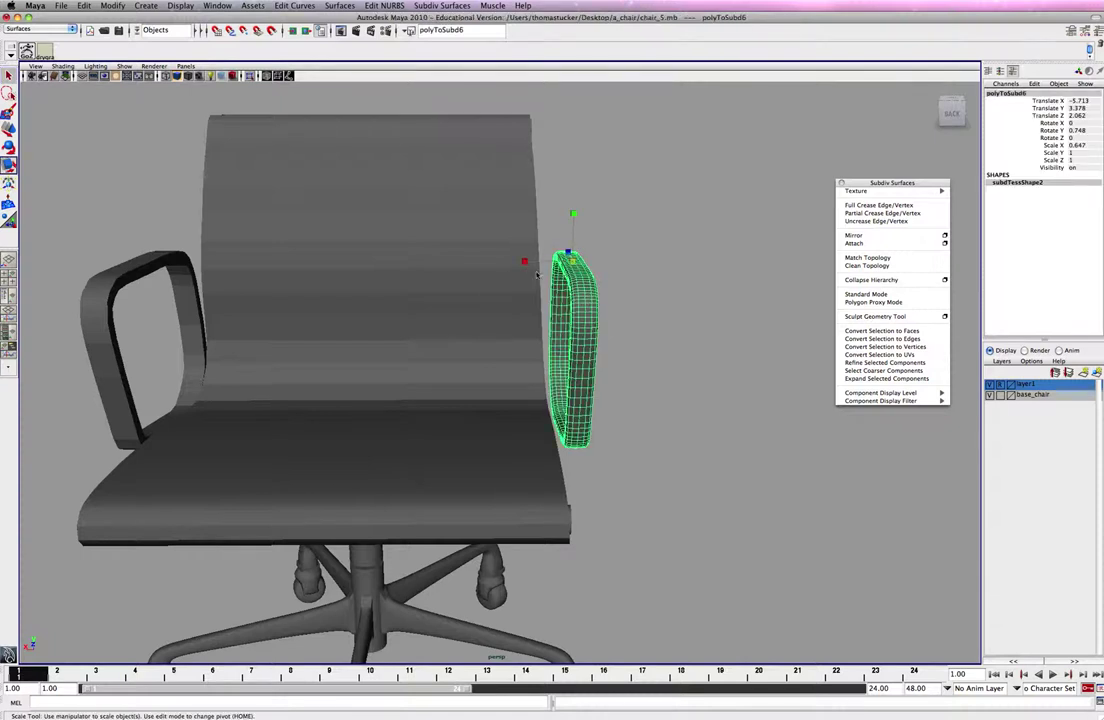
drag(528, 266, 541, 263)
key(w)
click(538, 263)
In the top view, duplicate the refined armrest and move the copy to the chair's opposite side, at about X 5.422, Z 1.916.
key(space)
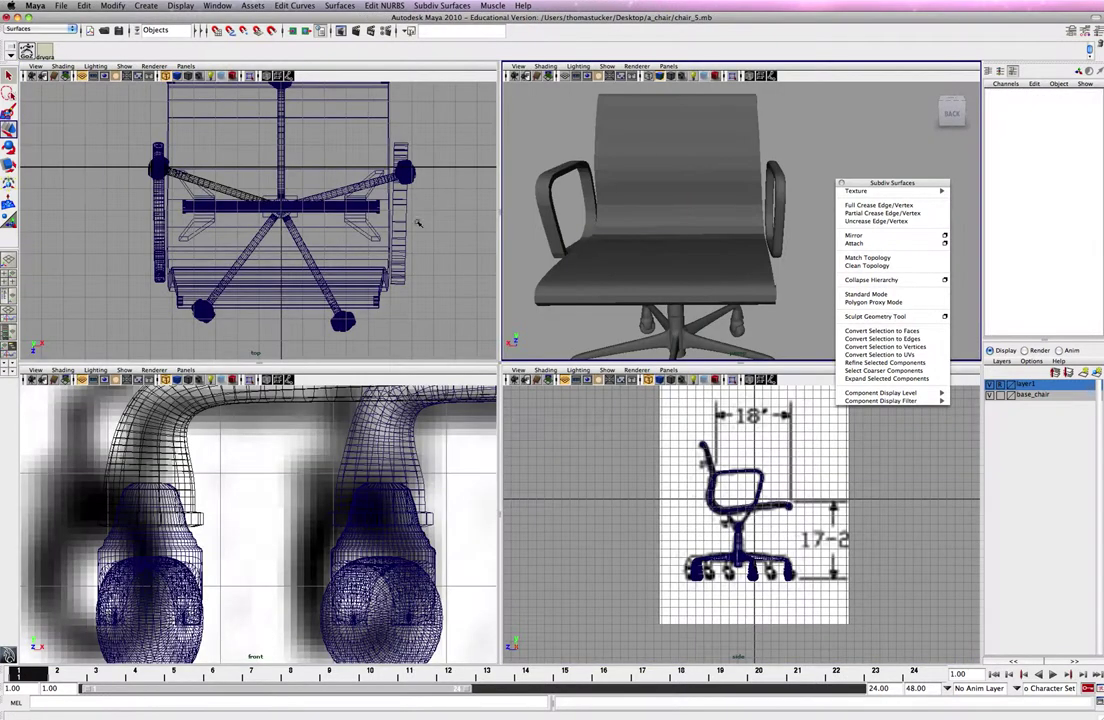
key(space)
click(304, 366)
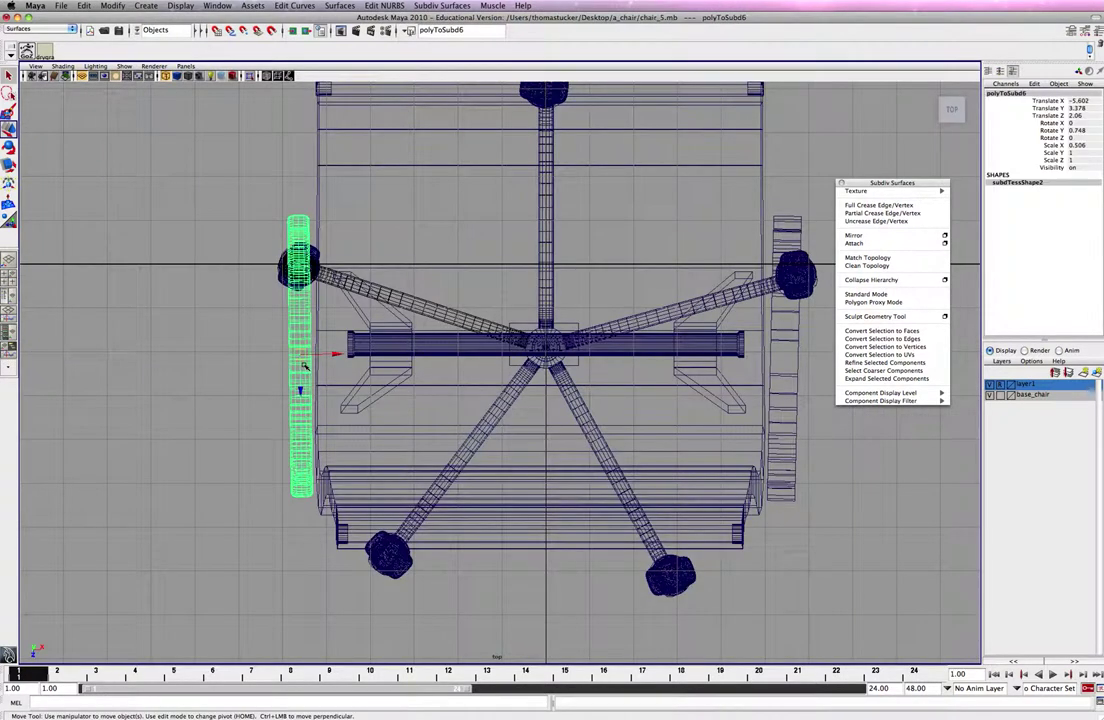
key(ctrl+d)
drag(282, 303, 808, 400)
Rotate the copied armrest to about -1.249 degrees in Y and shift it inward to about X 5.385.
key(e)
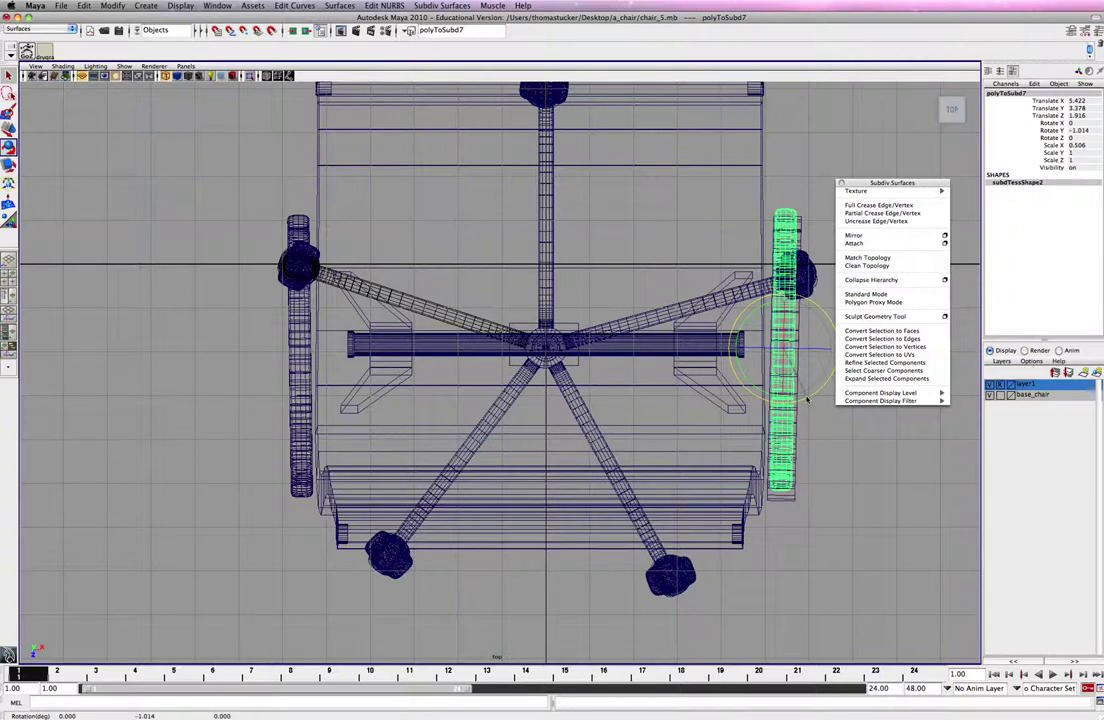
drag(807, 398, 807, 399)
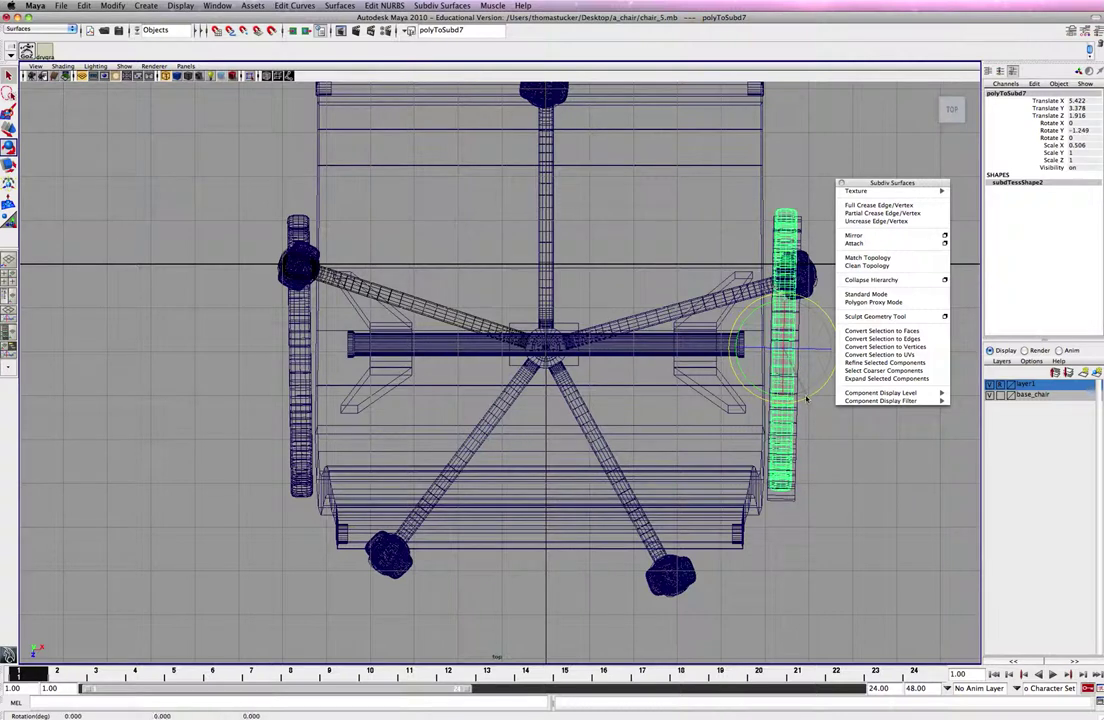
key(w)
drag(819, 352, 815, 350)
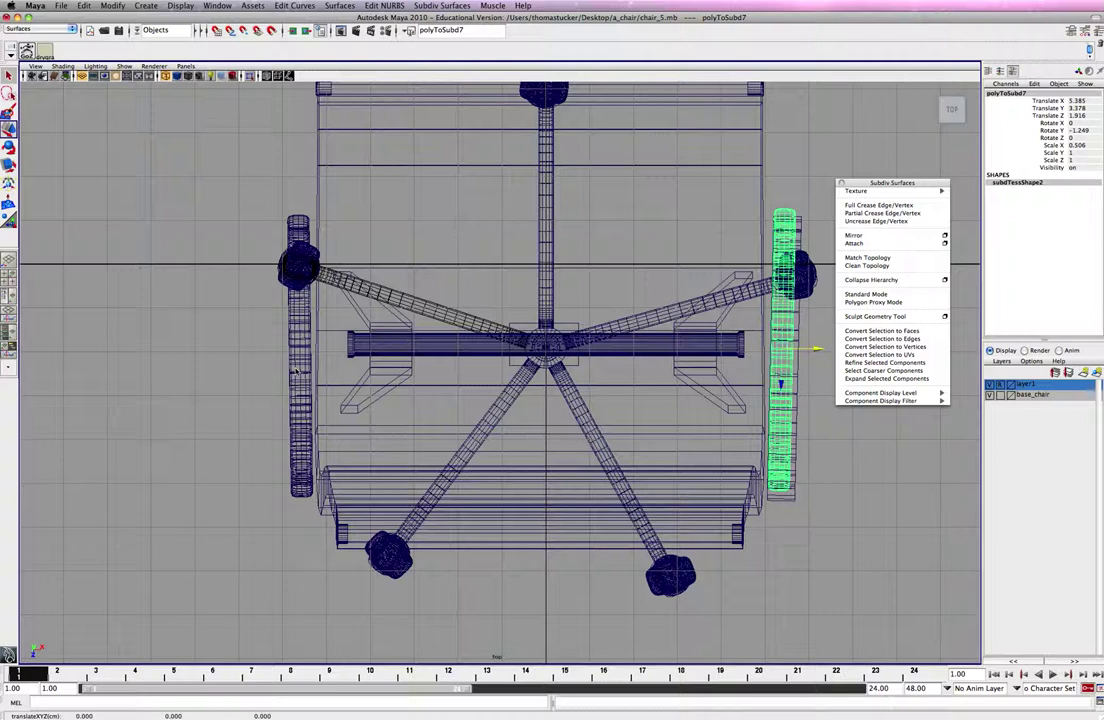
Delete the old blocky armrest behind the new copy and return to the perspective view.
click(795, 497)
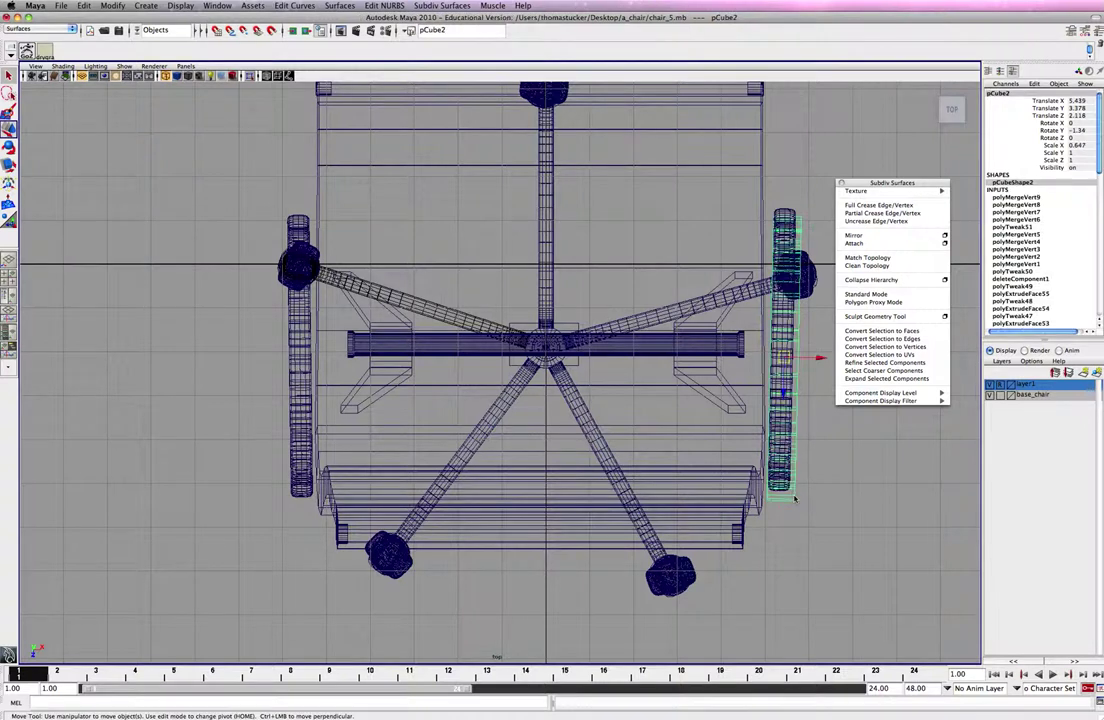
click(797, 499)
key(space)
key(space)
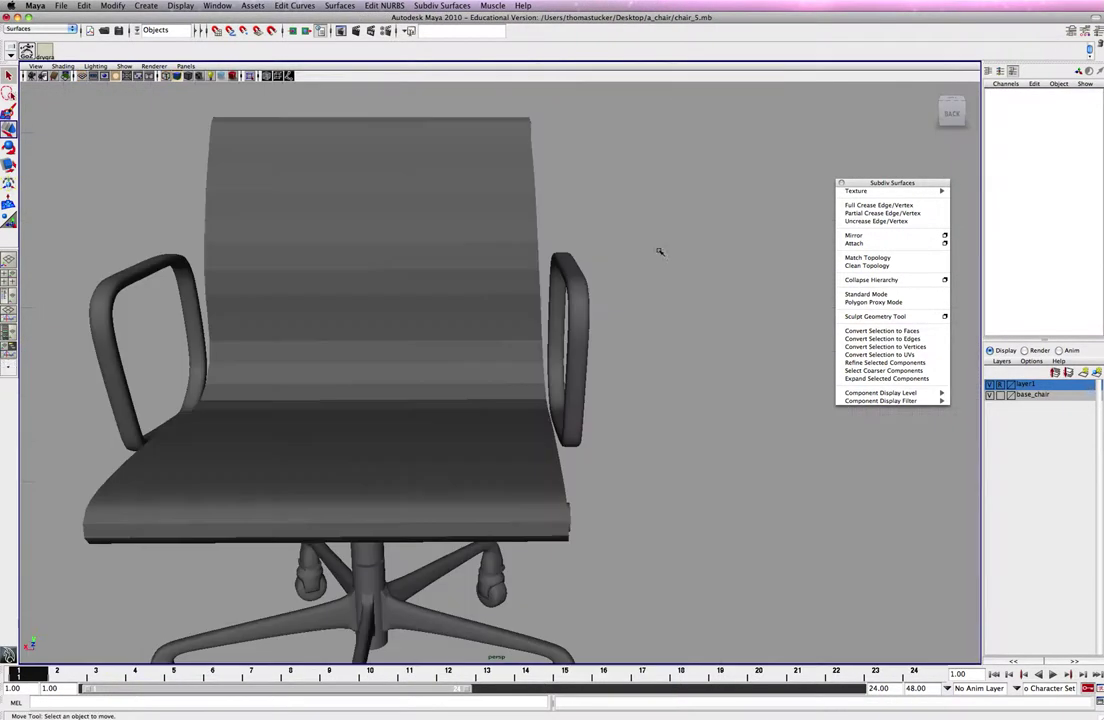
Examine the whole chair with both rounded armrests and select the seat and backrest object.
alt+drag(658, 249, 576, 335)
alt+right_drag(670, 336, 415, 333)
alt+drag(511, 351, 545, 350)
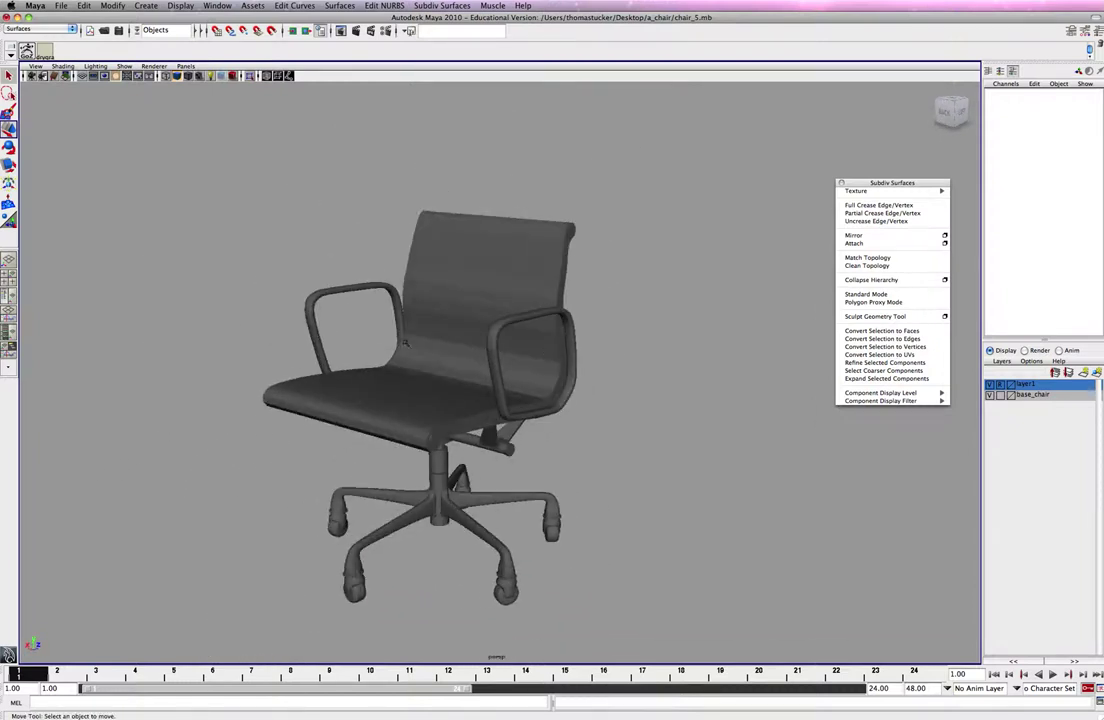
alt+right_drag(408, 343, 630, 343)
click(391, 387)
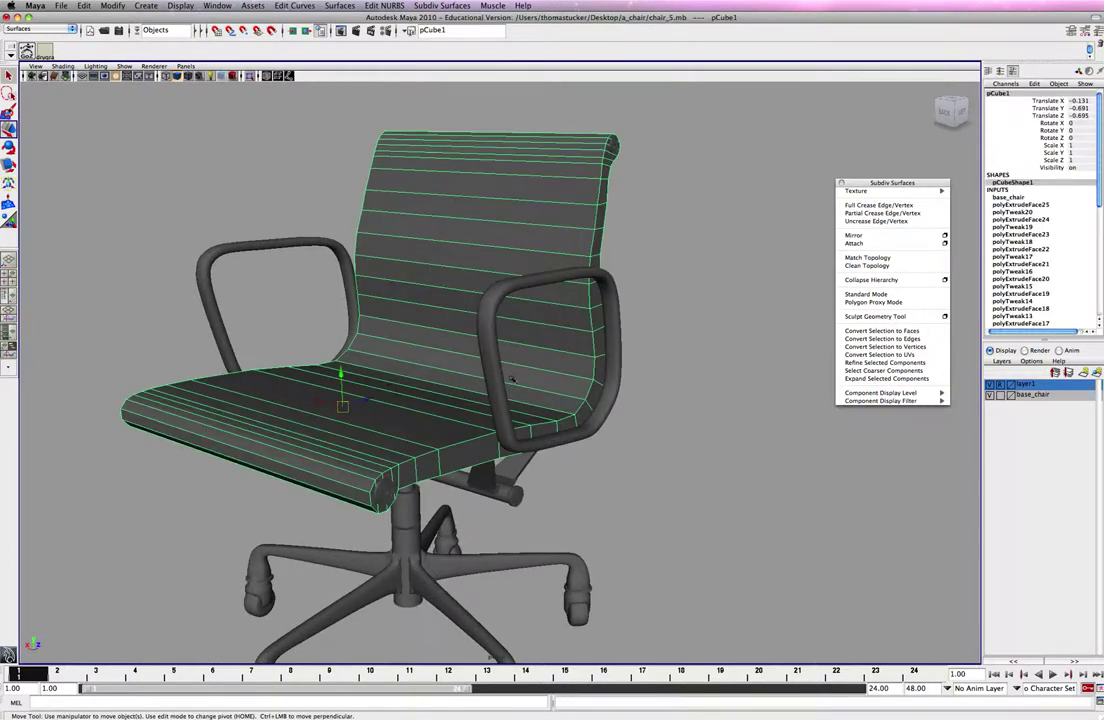
alt+right_drag(512, 380, 300, 348)
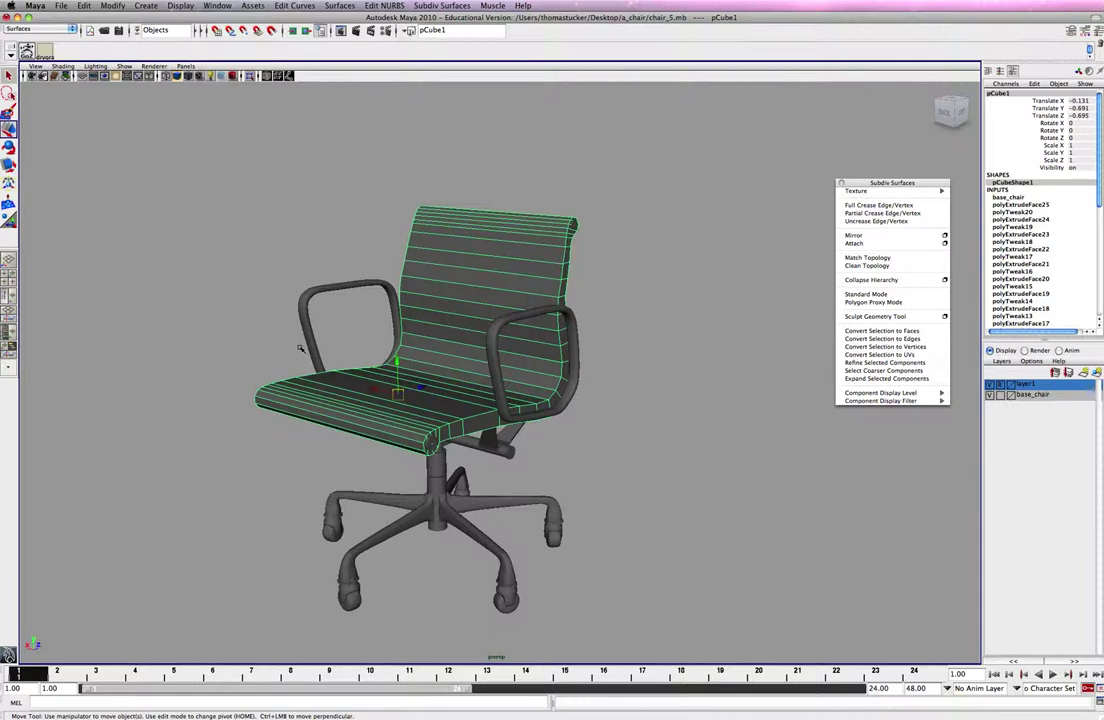
click(600, 360)
alt+drag(594, 360, 412, 338)
click(412, 338)
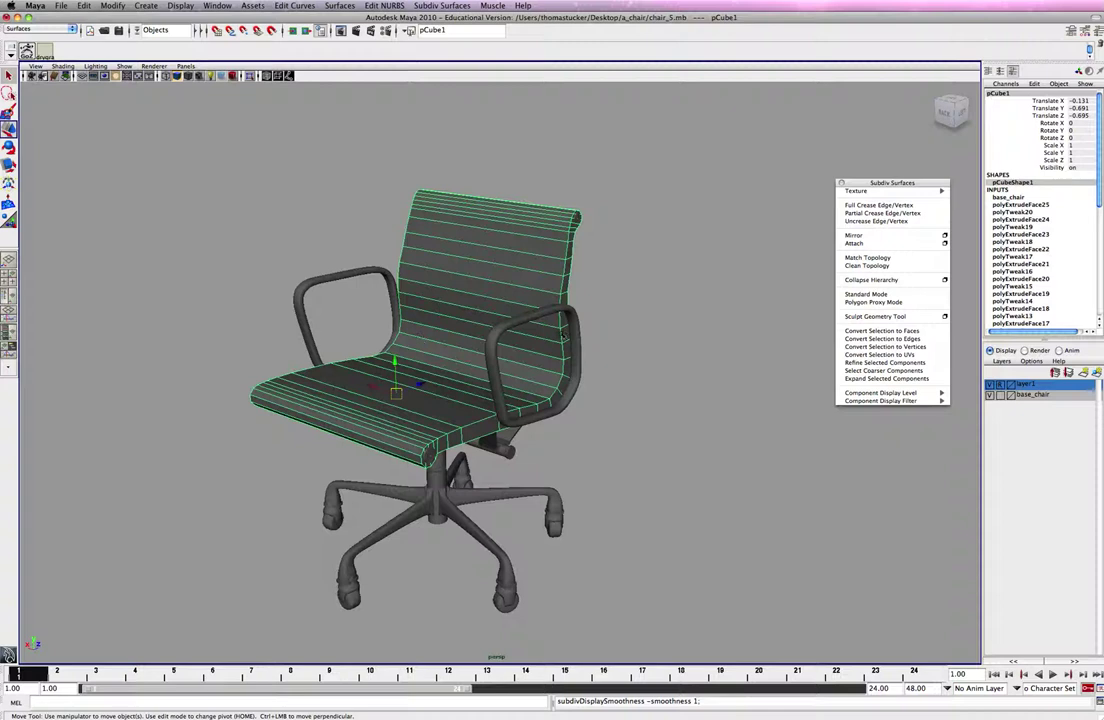
Switch to Preview and examine the chair's side view in chair_design_2.png at enlarged size, comparing it with chair_design_1.png.
key(super+Tab)
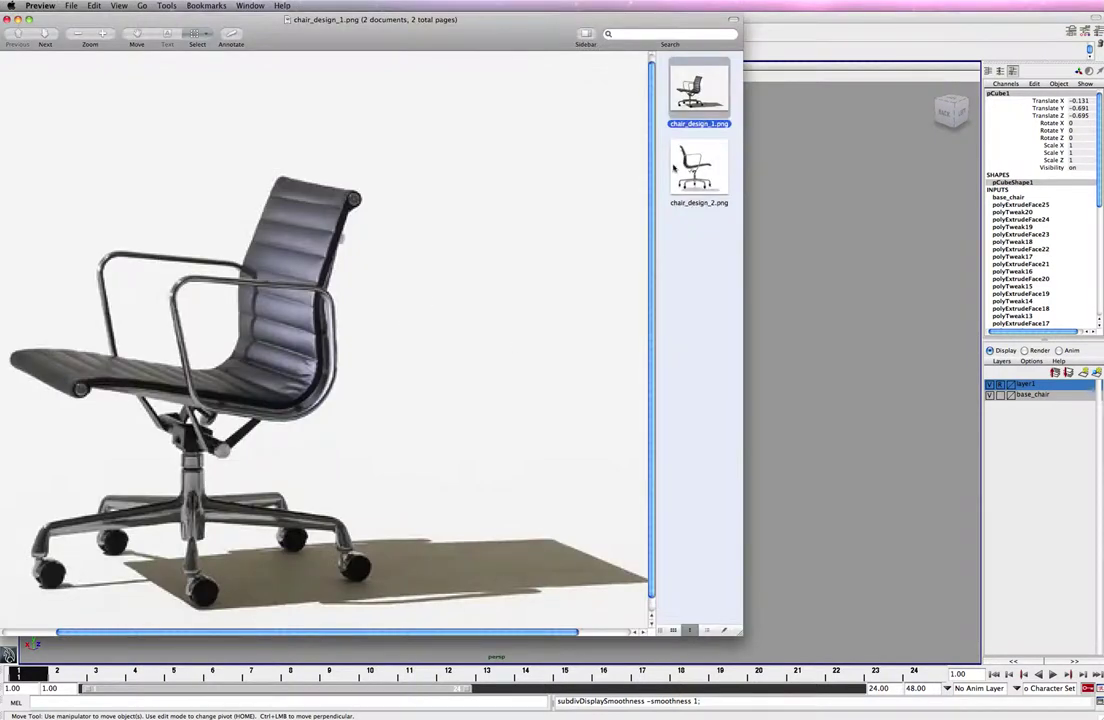
click(705, 164)
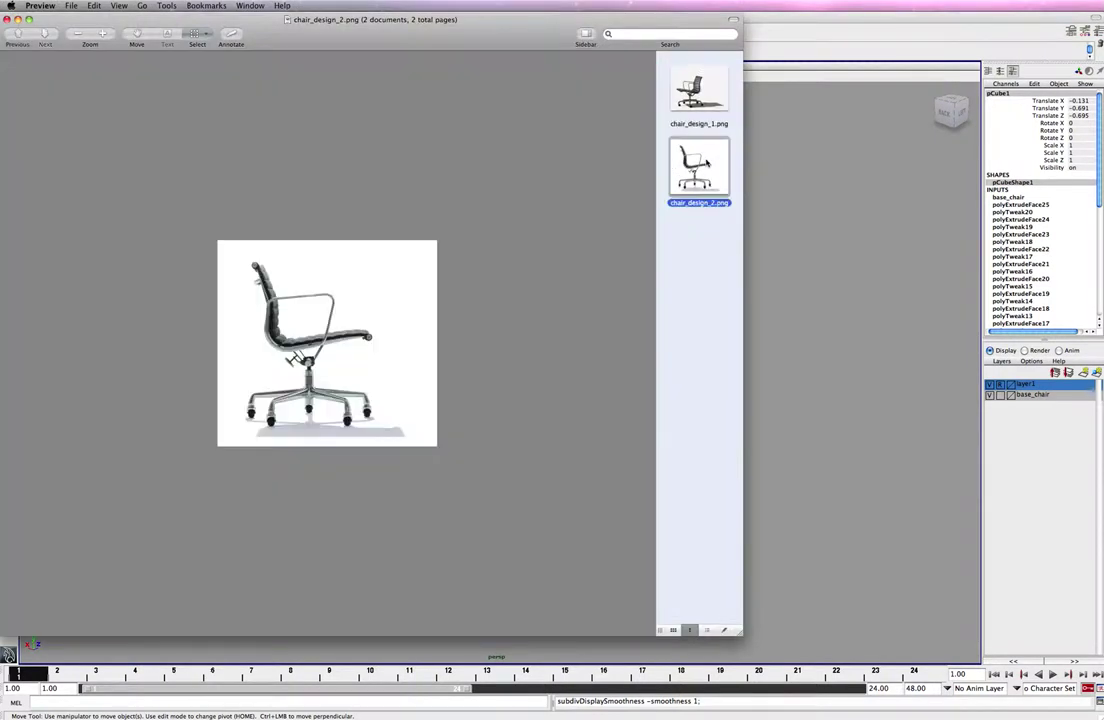
click(102, 35)
click(102, 35)
click(102, 35)
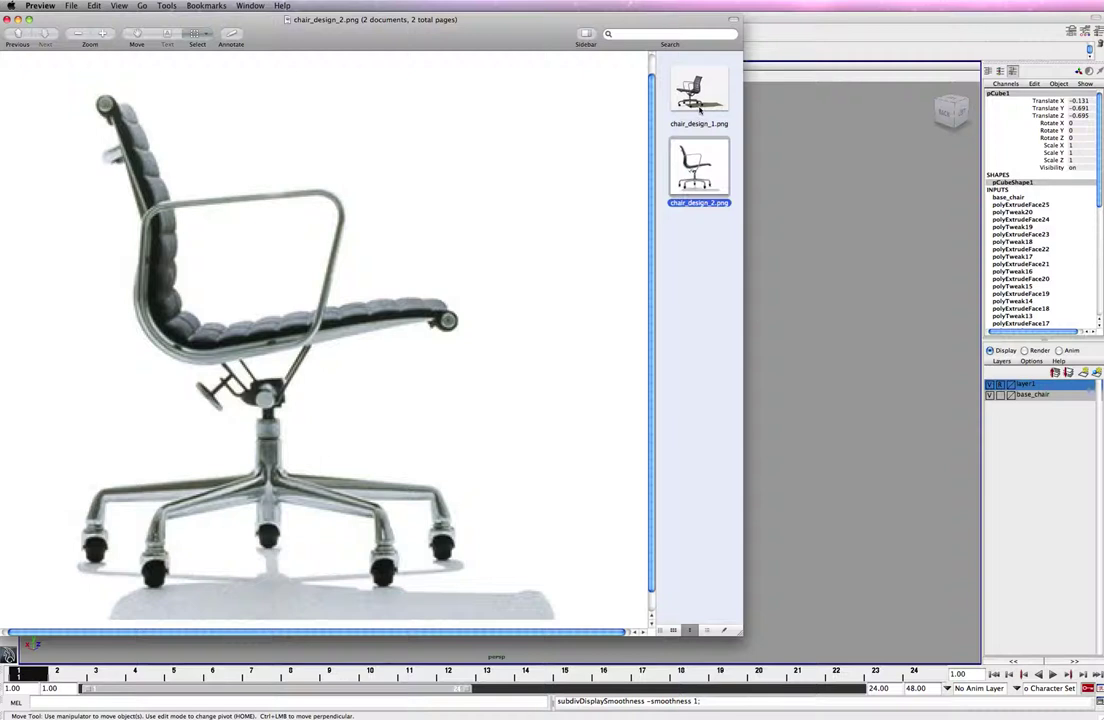
click(699, 100)
click(703, 156)
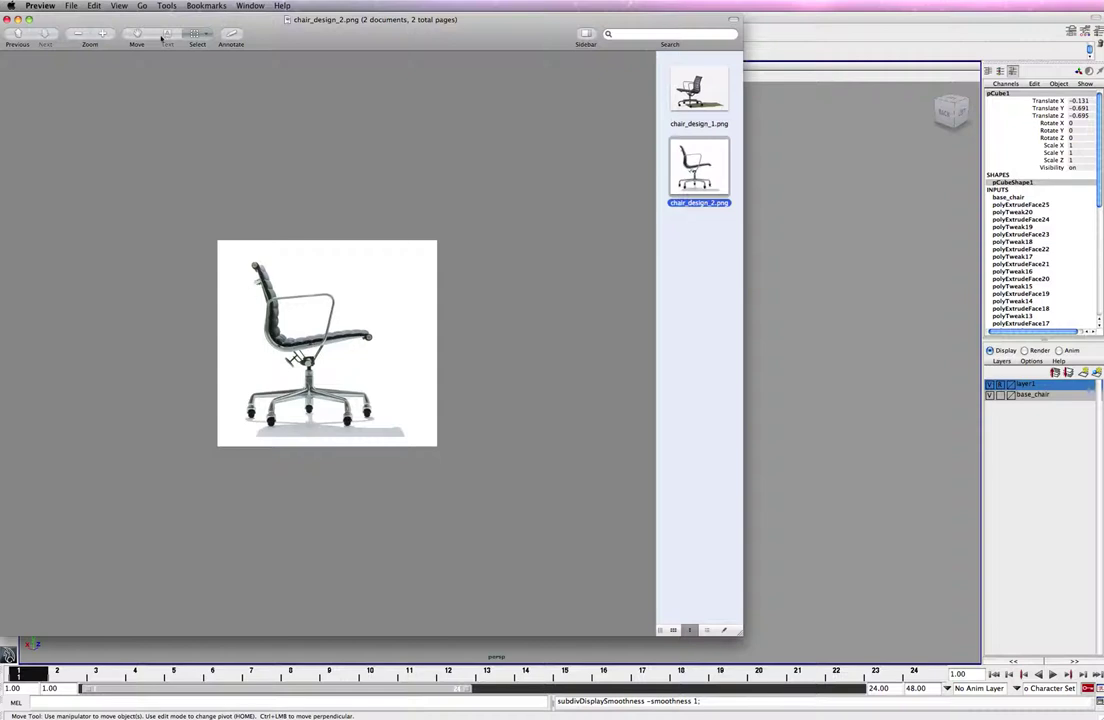
click(100, 35)
click(101, 38)
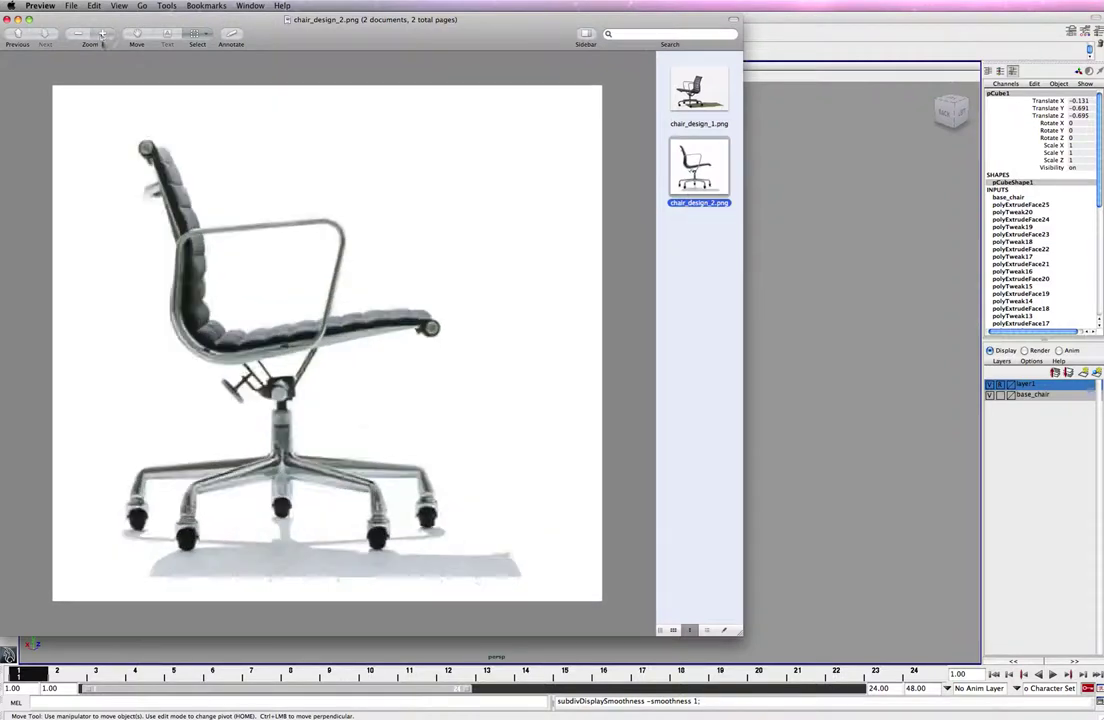
Enlarge the side-view reference photo, return to Maya and duplicate the seat and backrest object.
click(101, 36)
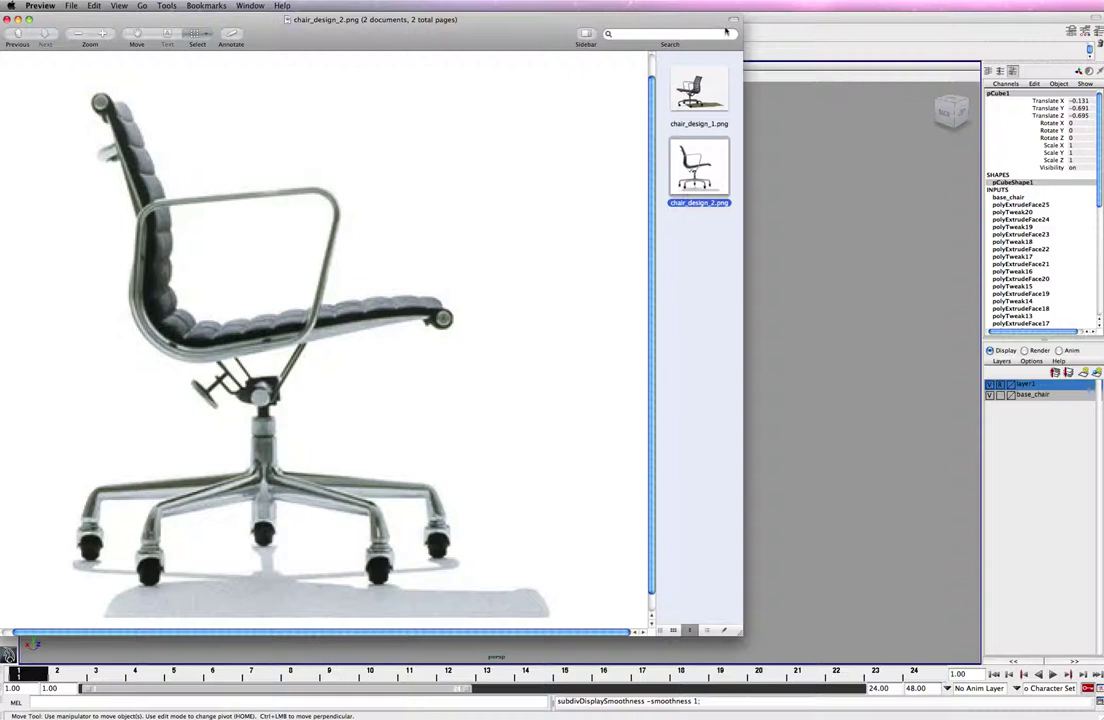
click(684, 15)
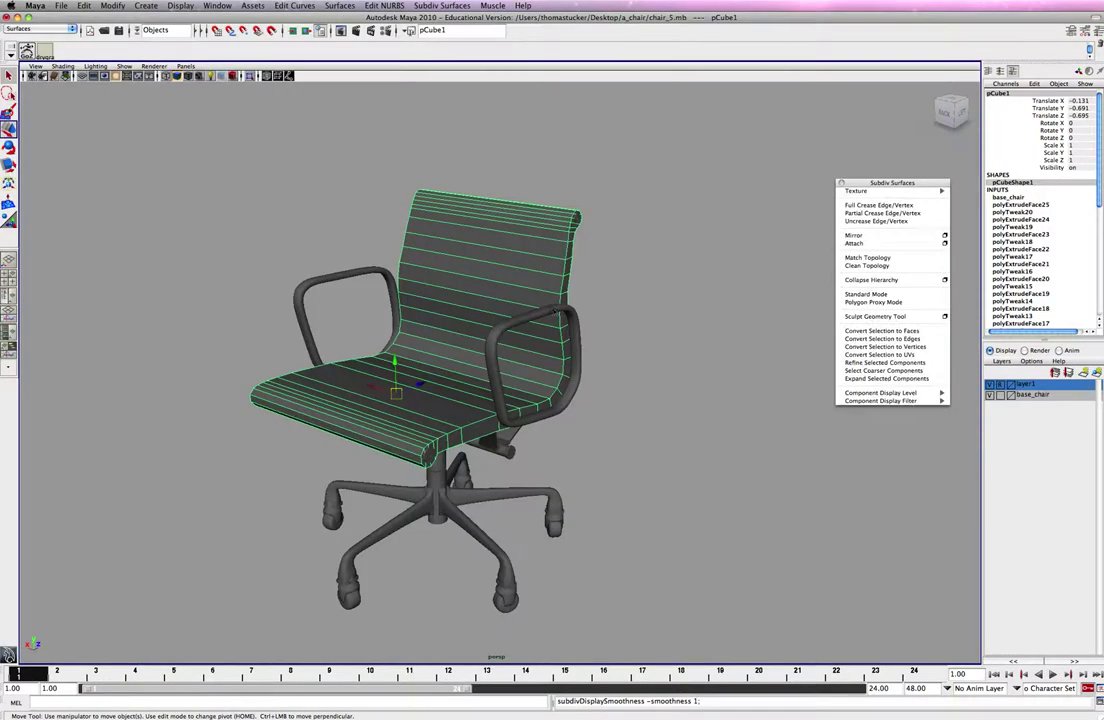
alt+drag(576, 259, 592, 297)
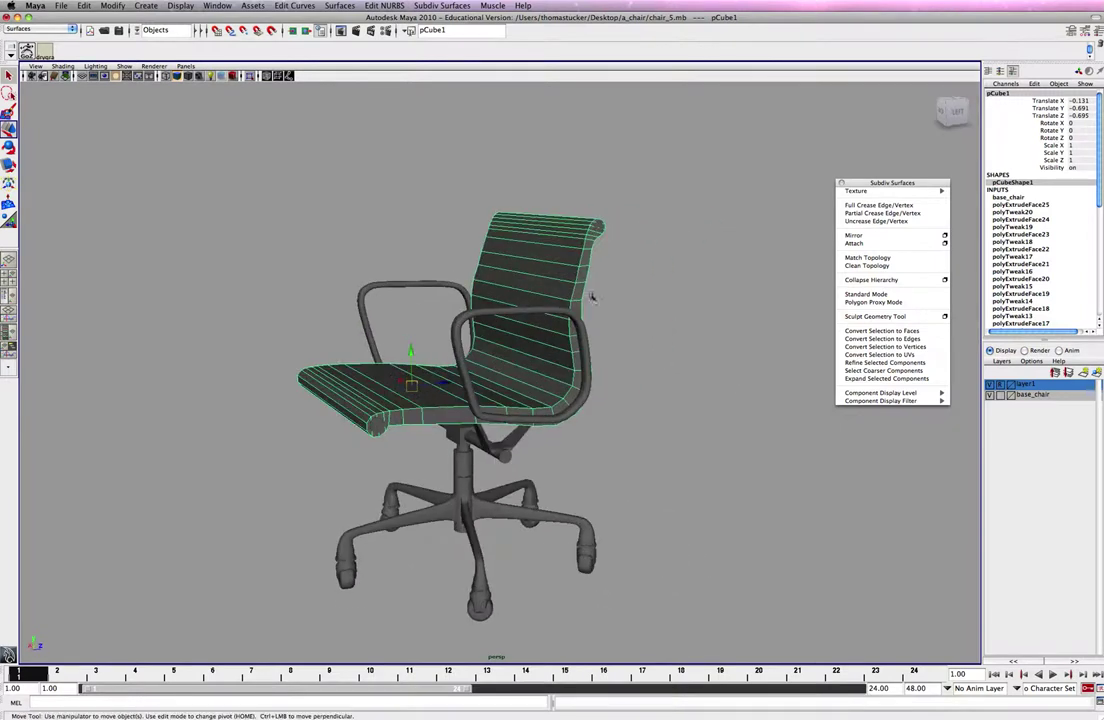
click(592, 297)
click(564, 291)
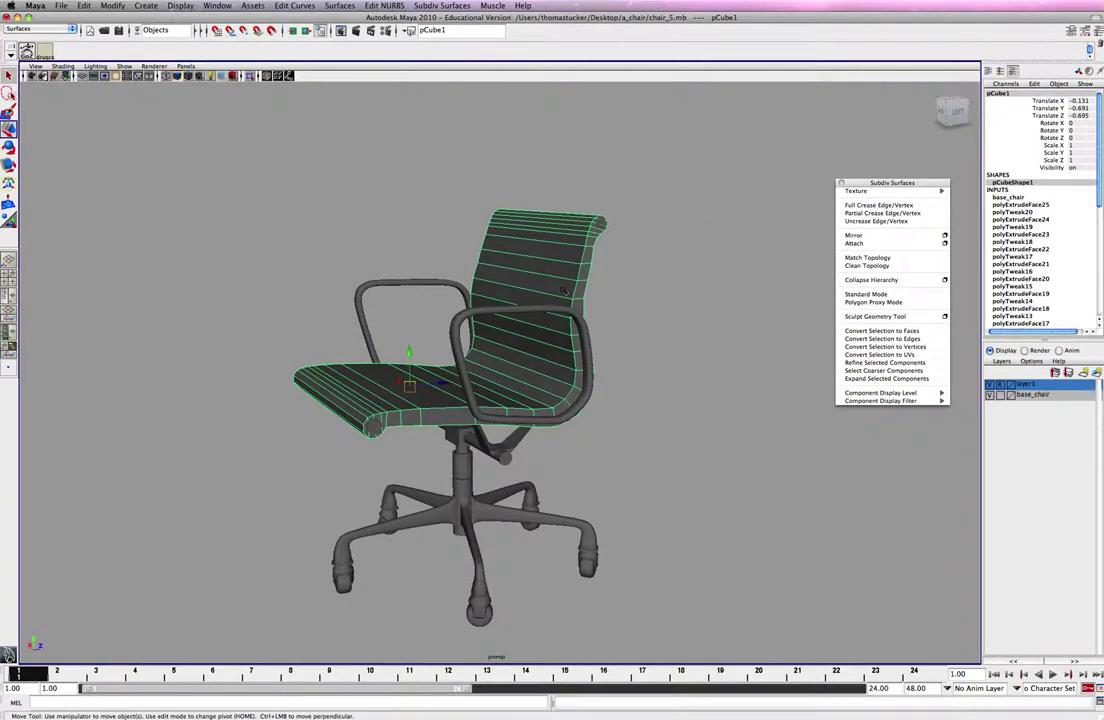
key(ctrl+d)
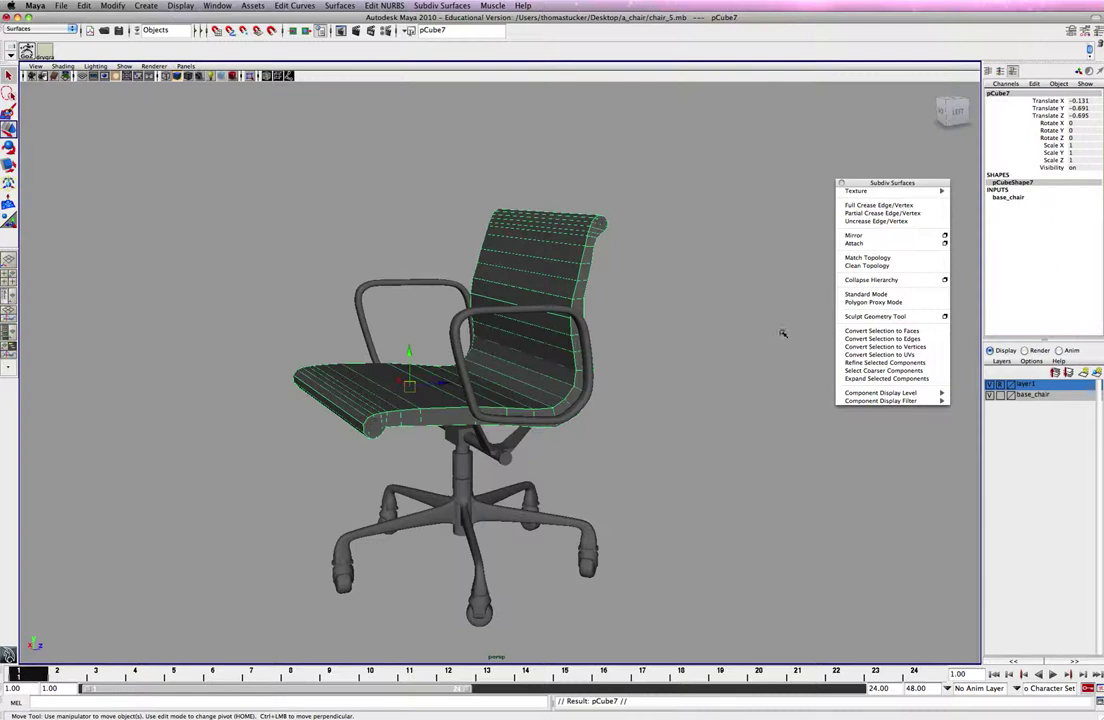
Delete the base_chair display layer and create a new empty display layer.
click(991, 395)
click(991, 395)
right_click(1040, 395)
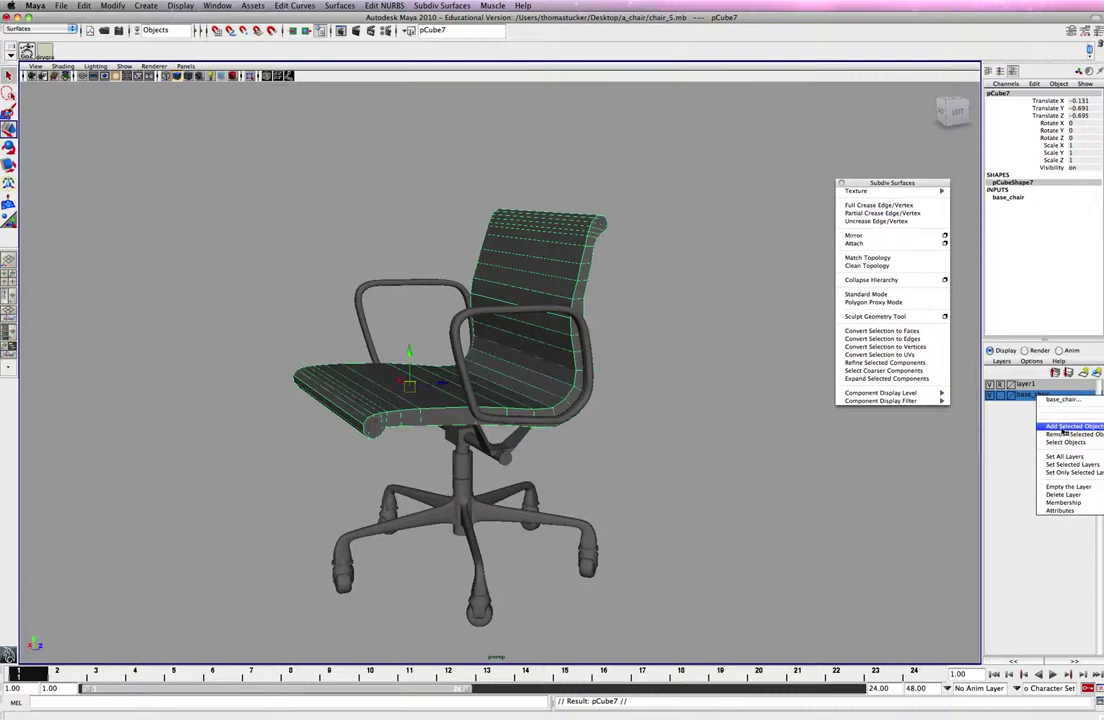
click(1063, 494)
click(1002, 361)
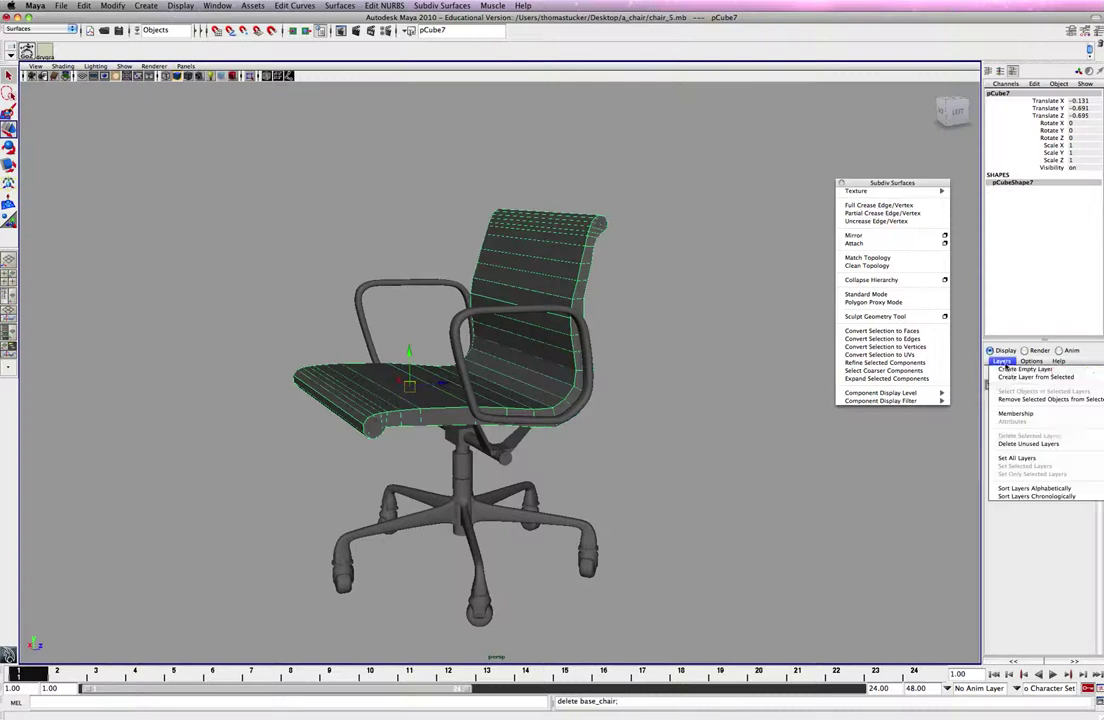
click(1012, 374)
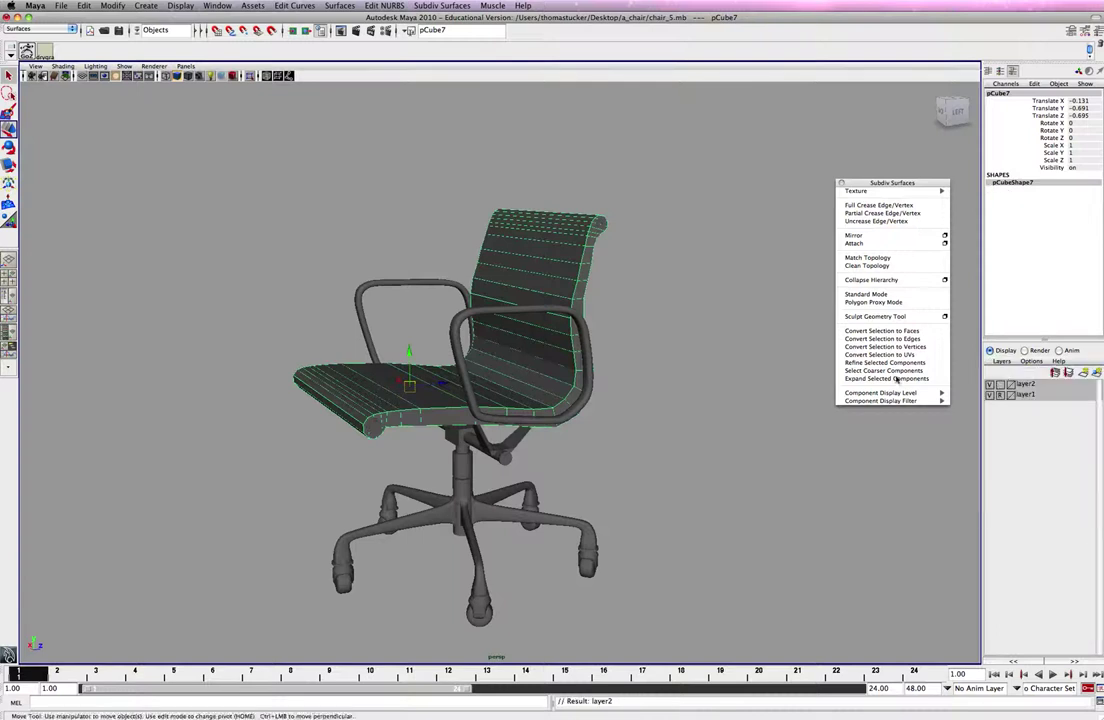
Assign the duplicated seat and backrest to layer2 and hide that layer.
right_click(1028, 385)
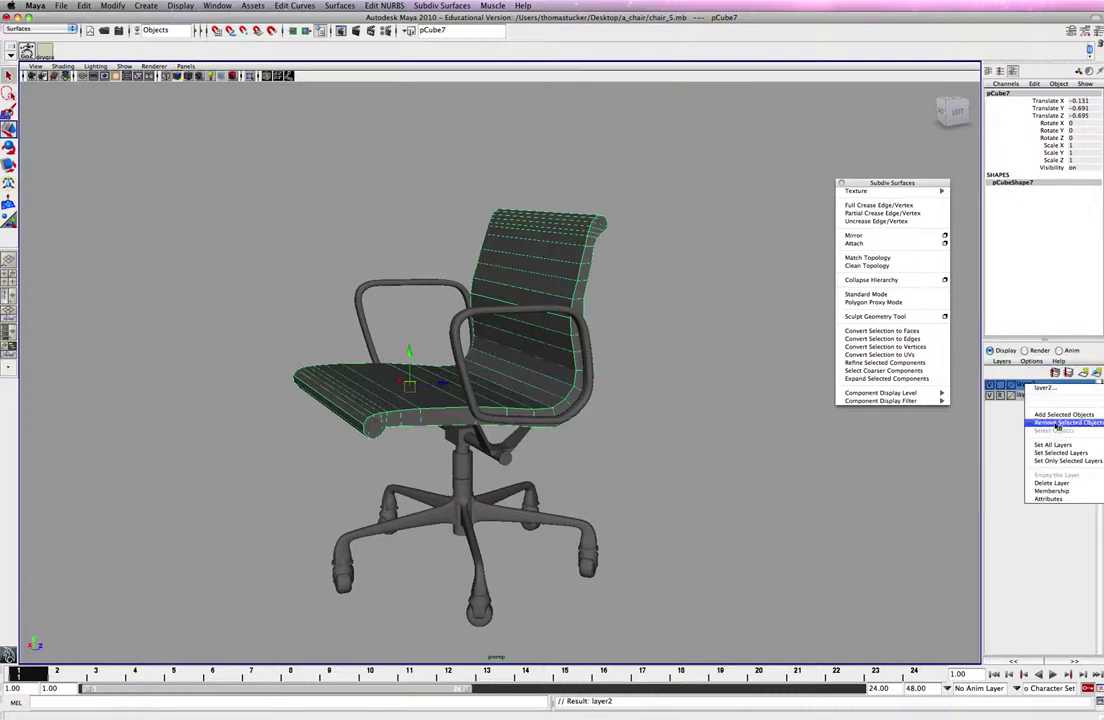
click(1050, 415)
click(991, 385)
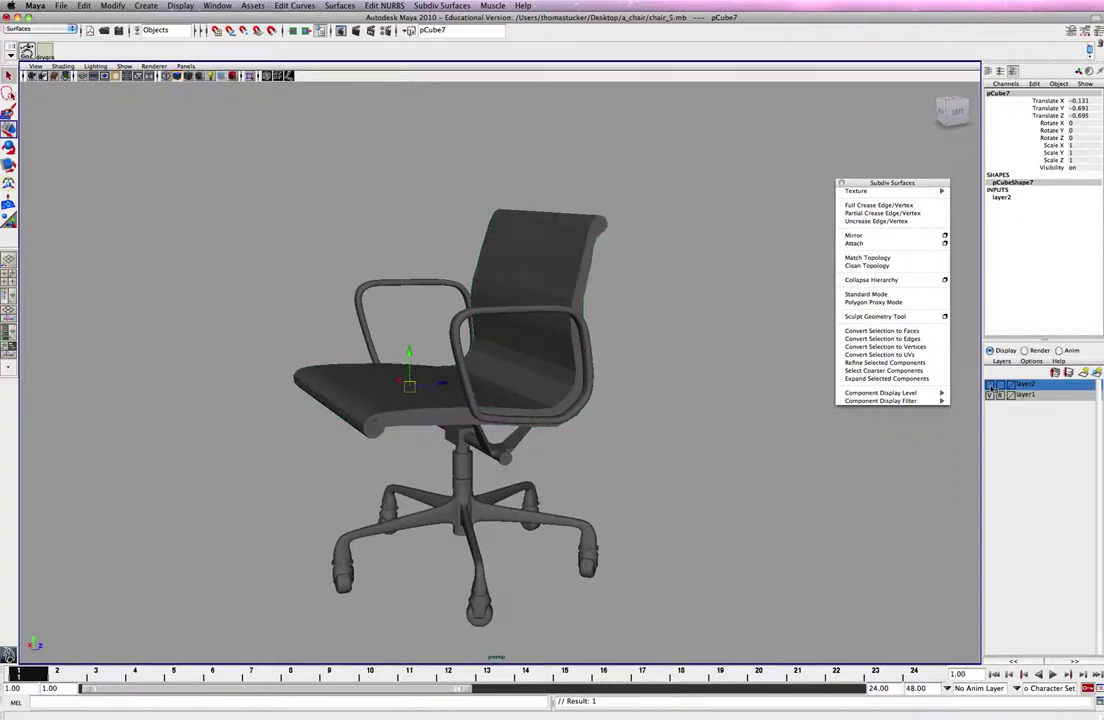
Create another display layer and assign the original seat and backrest object to it.
click(516, 248)
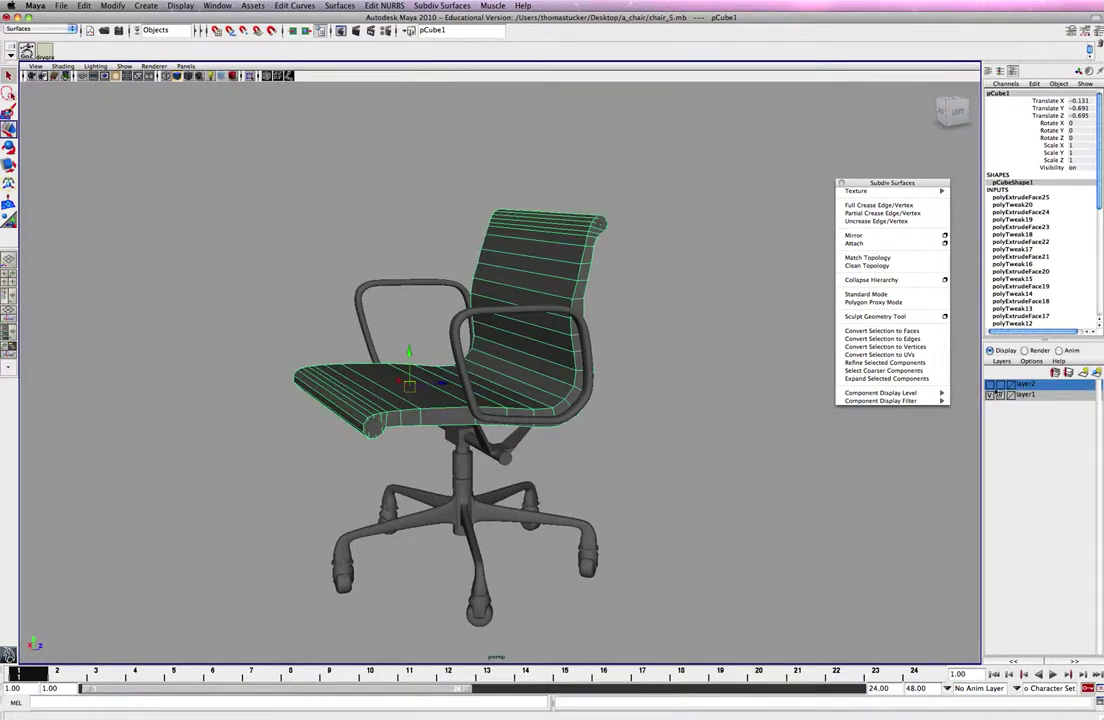
key(r)
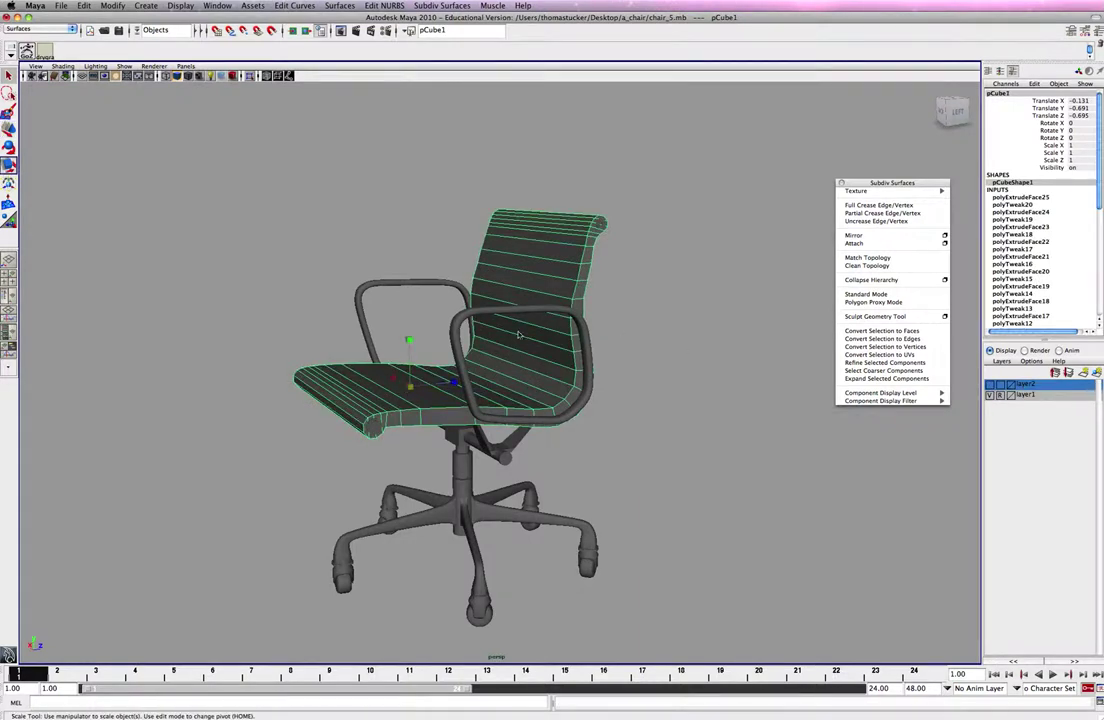
alt+drag(506, 334, 564, 331)
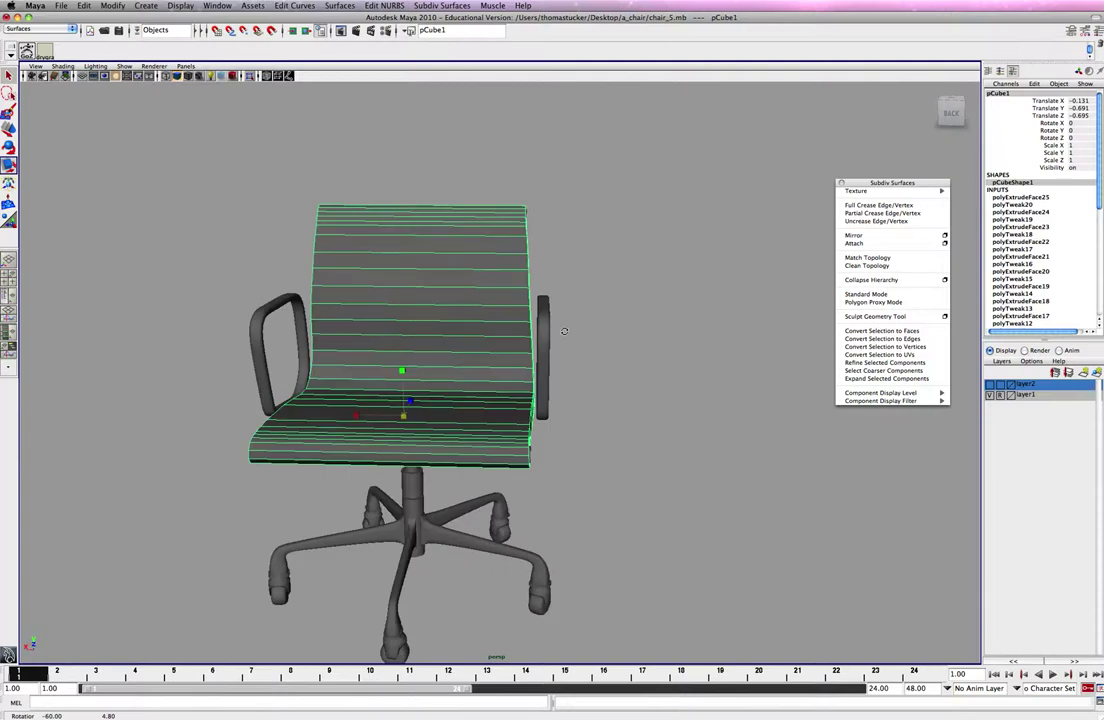
click(1003, 361)
click(1012, 369)
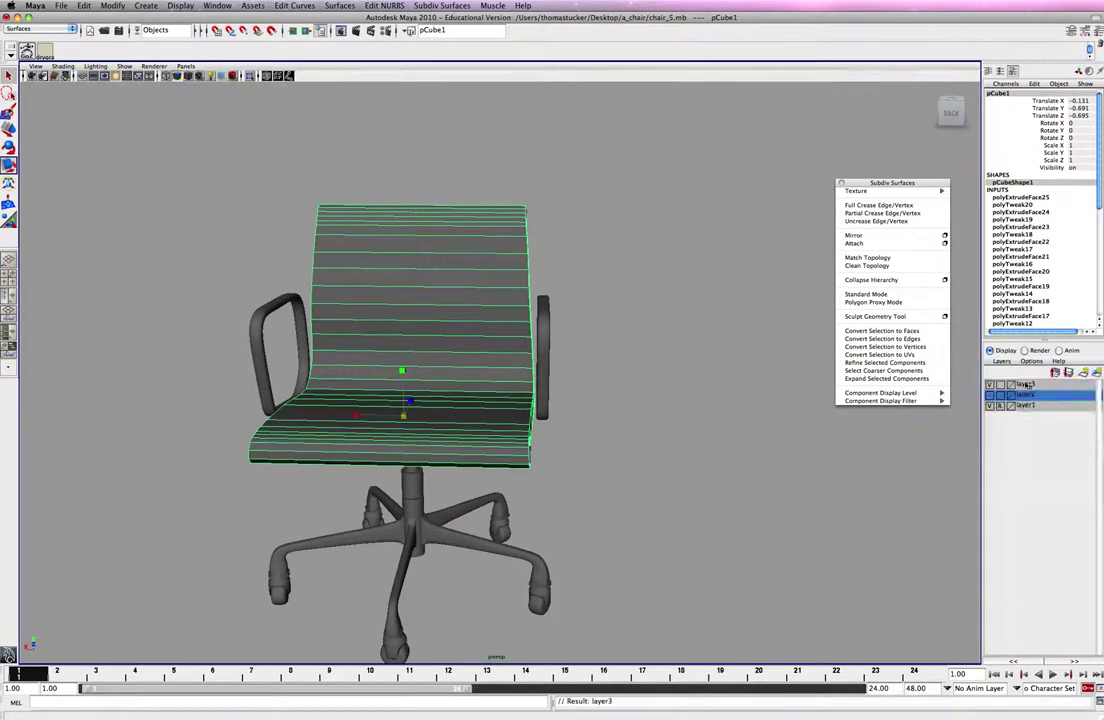
right_click(1034, 386)
click(1048, 414)
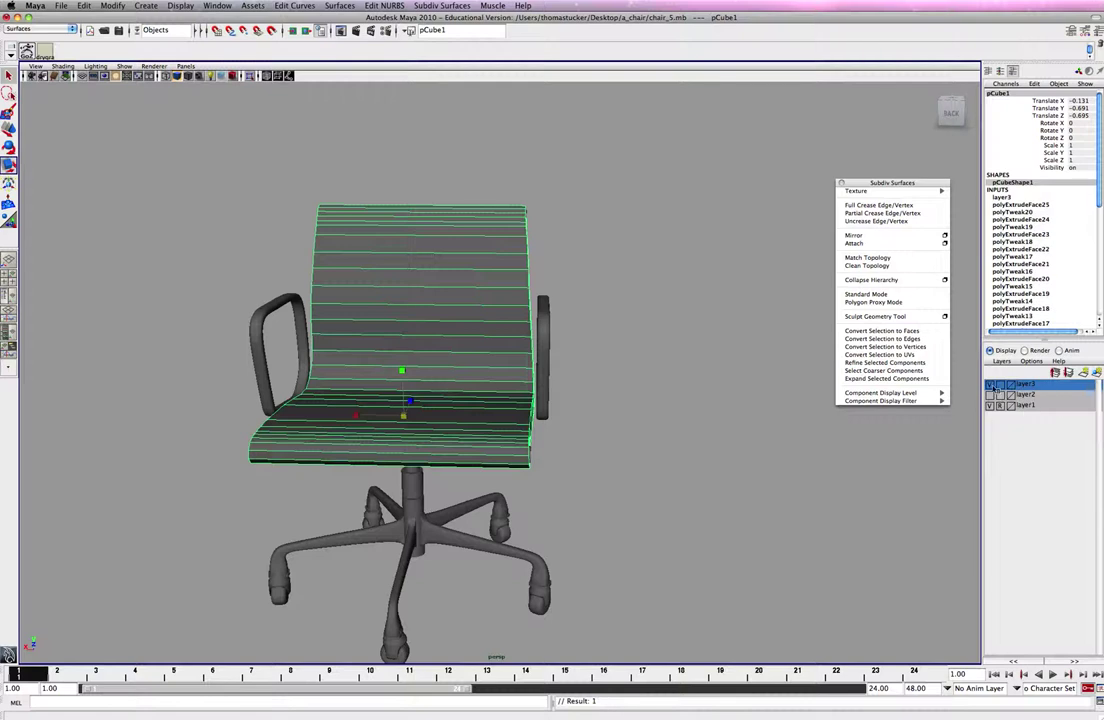
Show layer2 as a template and toggle layer3's visibility to check the template beneath it.
click(990, 385)
click(990, 385)
click(1000, 385)
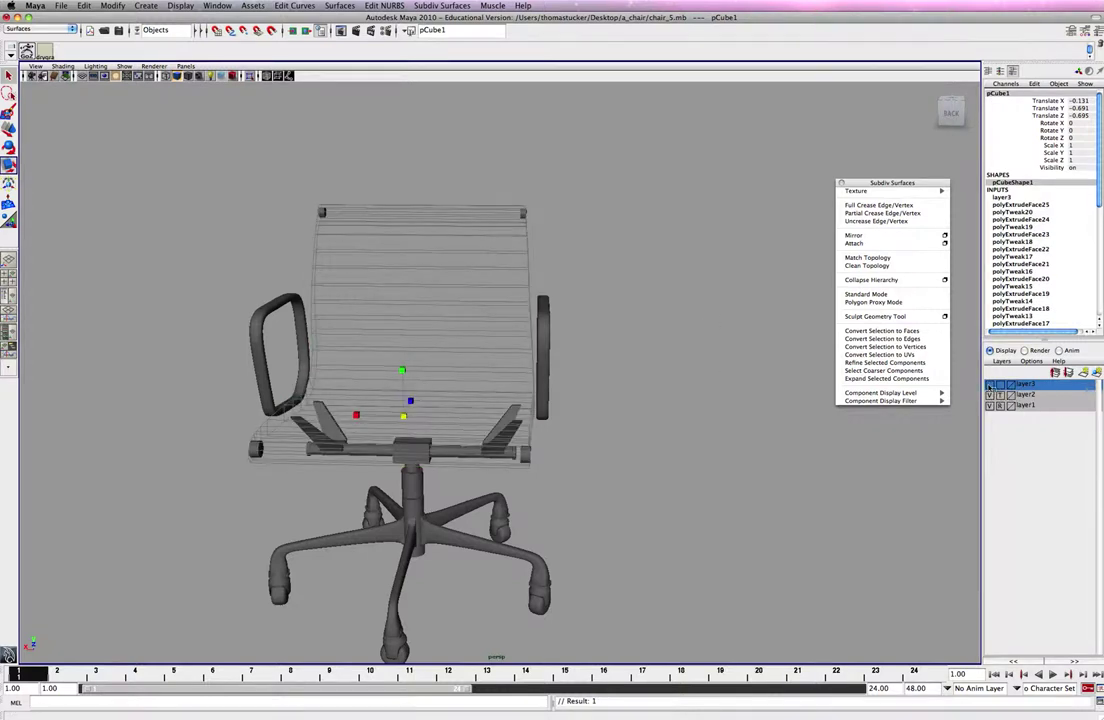
click(989, 385)
Move all vertices along one side edge of the original seat across its width, leaving a narrow strip at the opposite side.
mouse_move(493, 286)
alt+right_down()
mouse_move(448, 283)
mouse_move(355, 241)
alt+right_up()
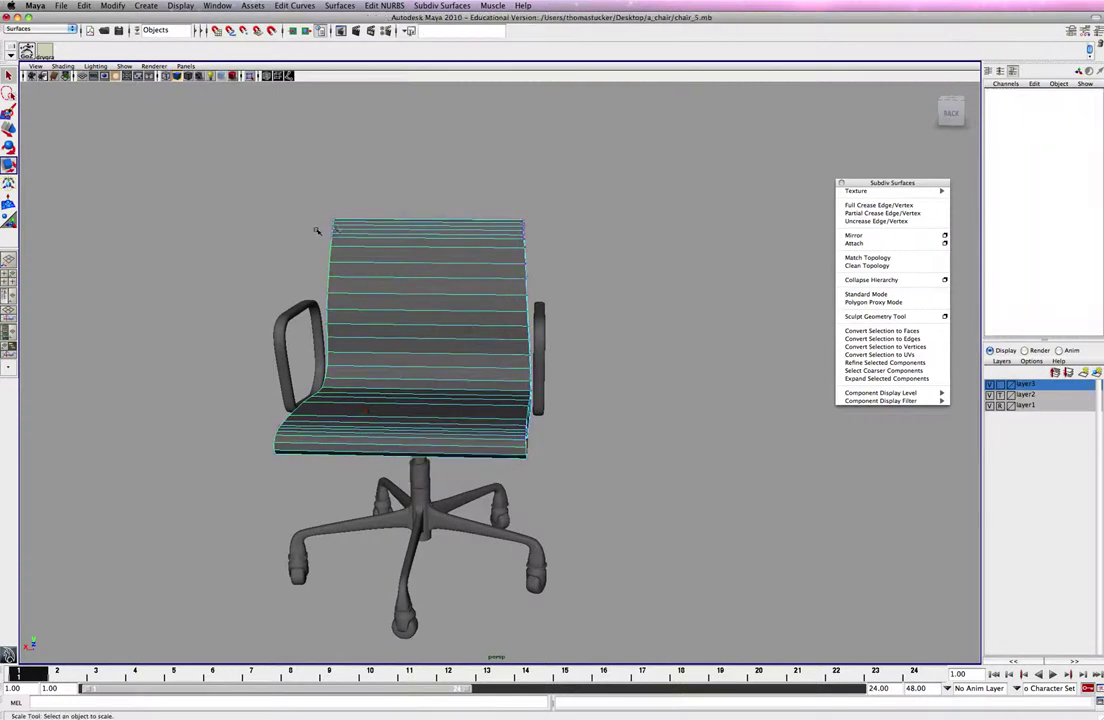
alt+drag(315, 229, 354, 221)
drag(257, 196, 377, 487)
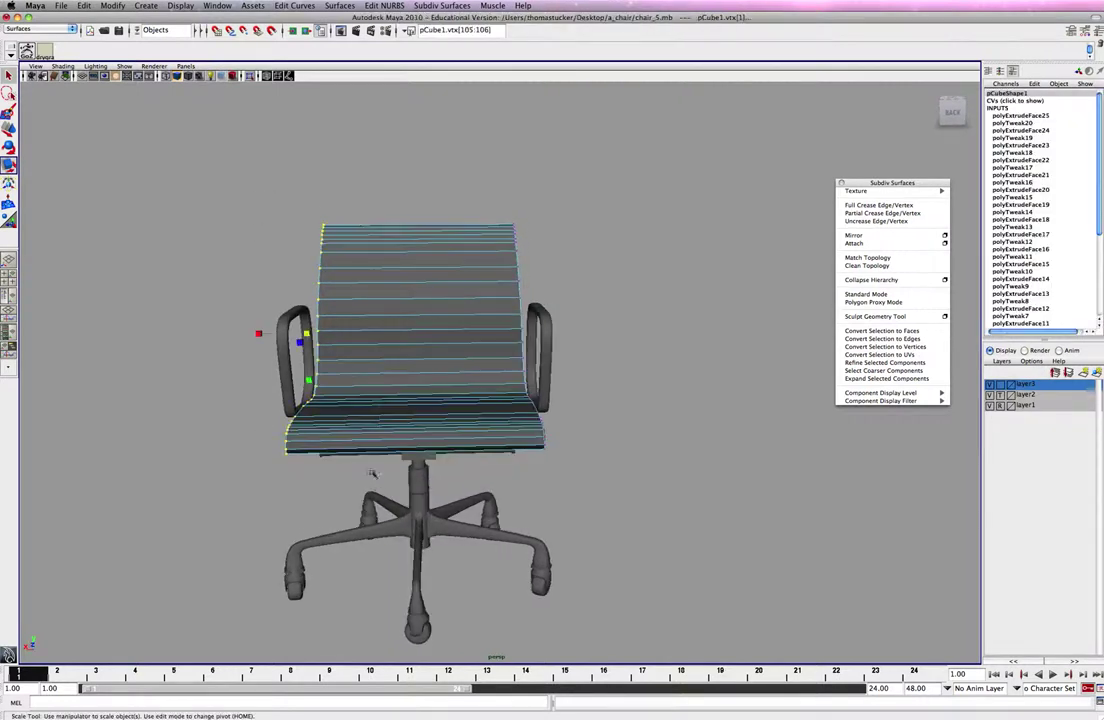
key(w)
drag(276, 345, 476, 345)
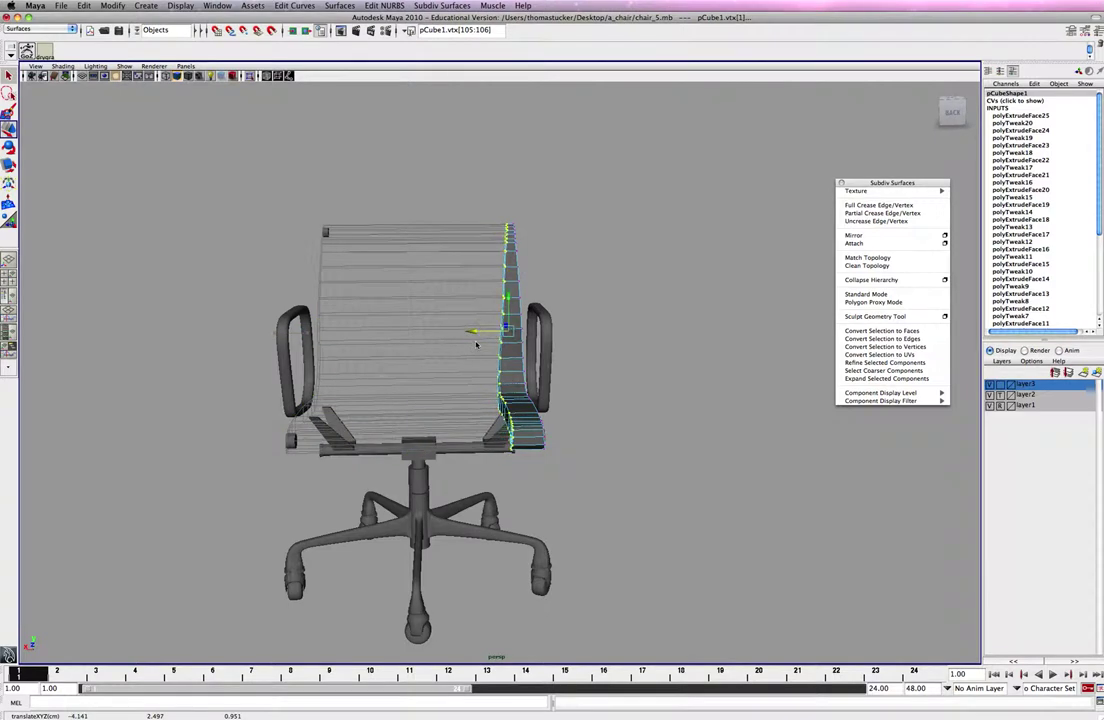
Maximize the side view and turn off the display of cameras to hide the reference image plane.
key(space)
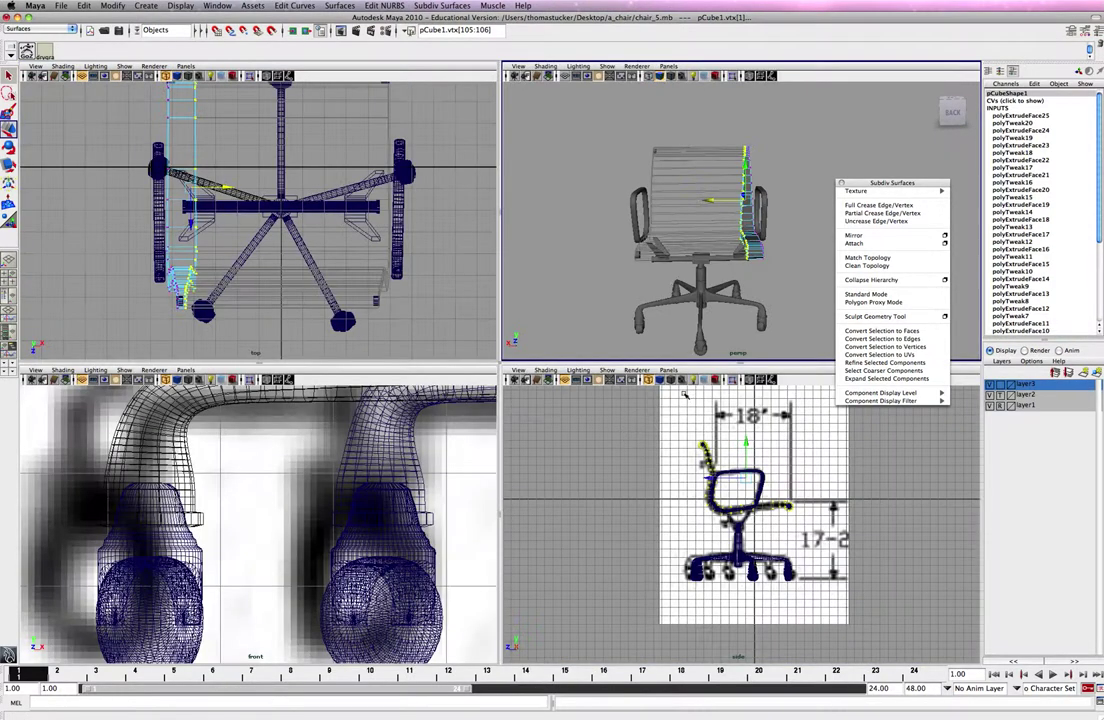
key(space)
key(space)
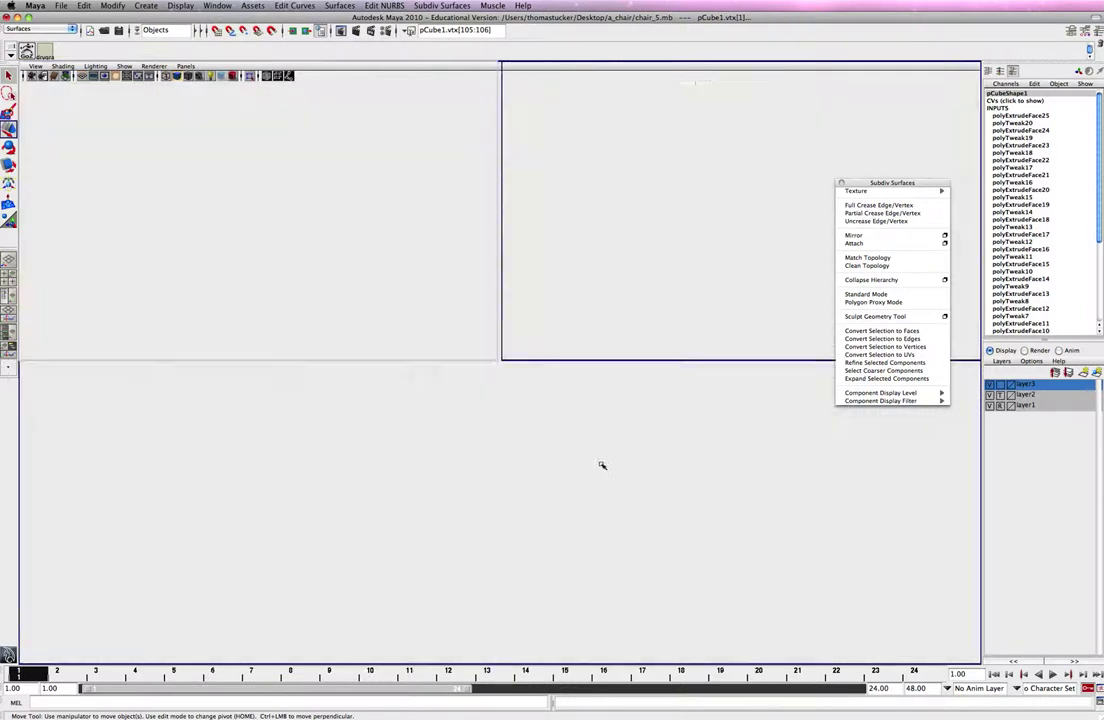
key(space)
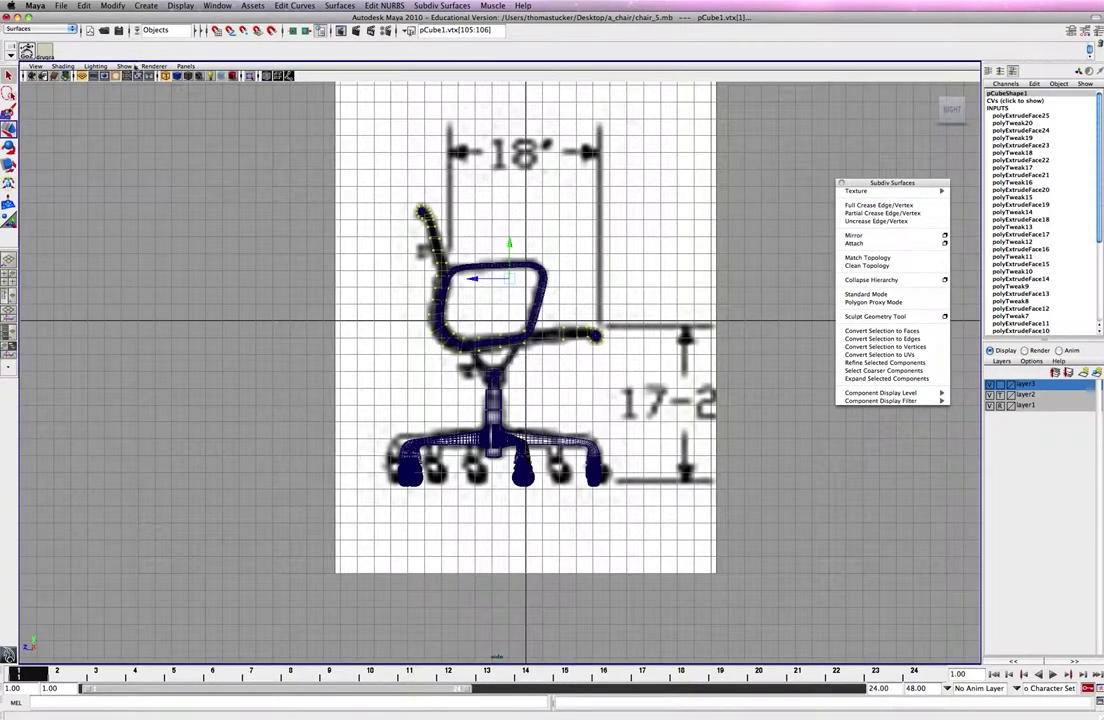
click(124, 66)
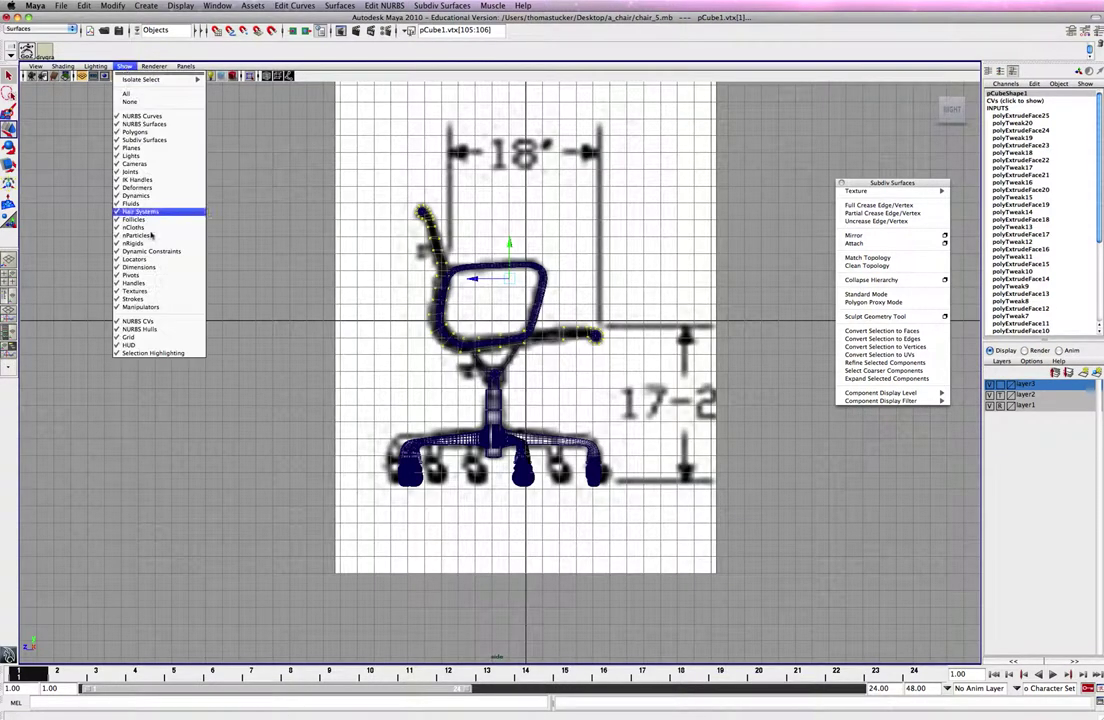
click(160, 163)
Lower the upper-edge vertices of the seat strip, from the rear bend to the front roll, towards its lower edge.
alt+right_drag(183, 325, 466, 336)
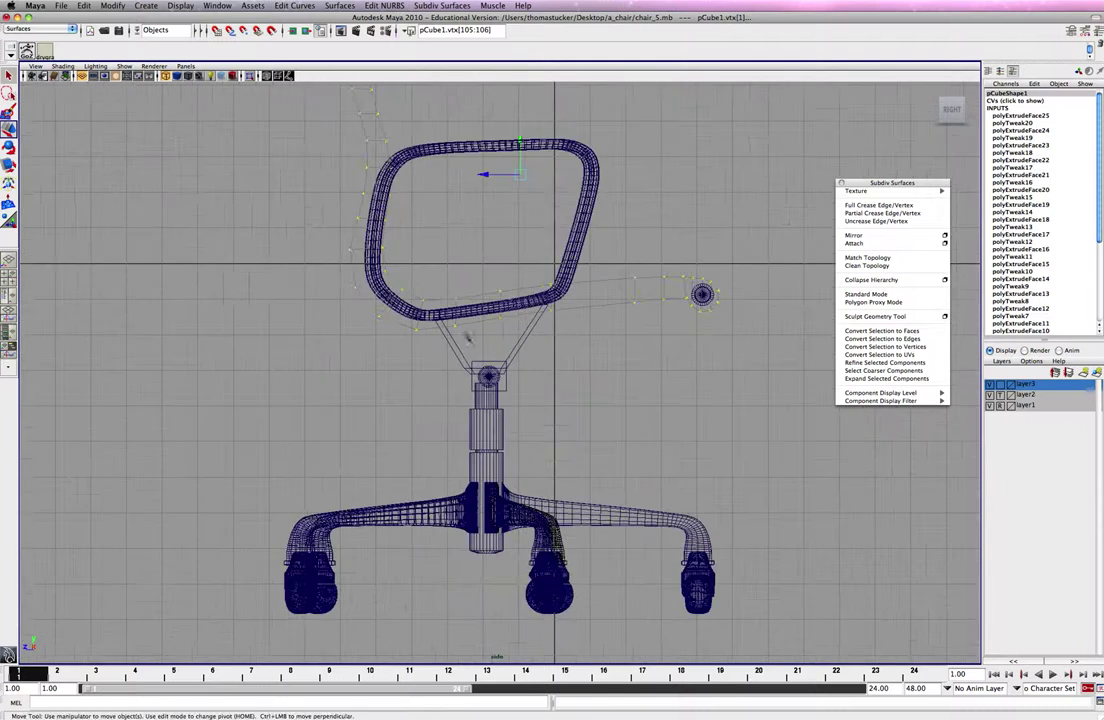
alt+right_drag(236, 289, 340, 293)
alt+middle_drag(396, 294, 326, 354)
scroll(266, 343, up, 3)
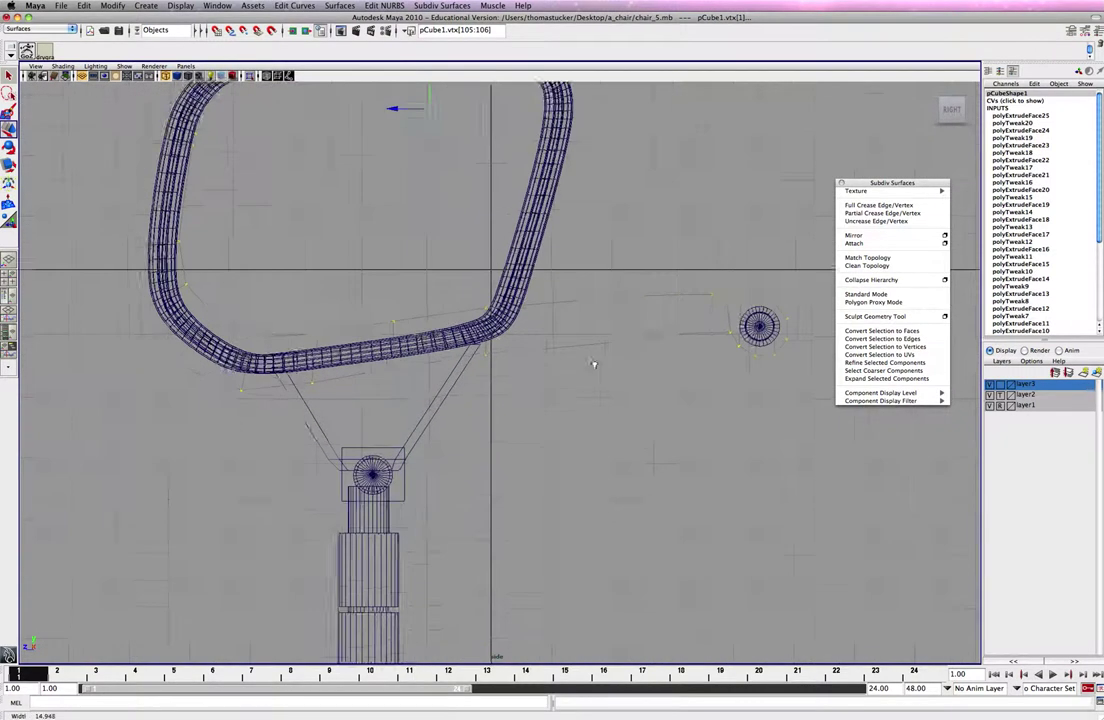
scroll(296, 322, down, 2)
drag(284, 330, 314, 354)
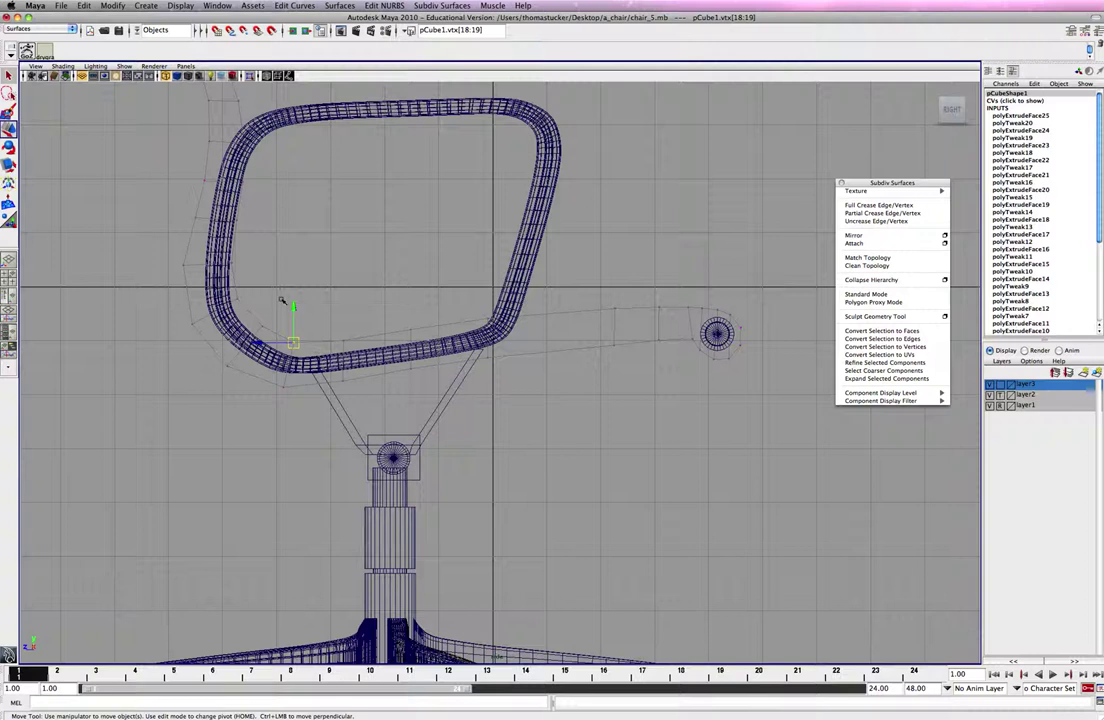
scroll(283, 302, up, 1)
drag(294, 342, 318, 341)
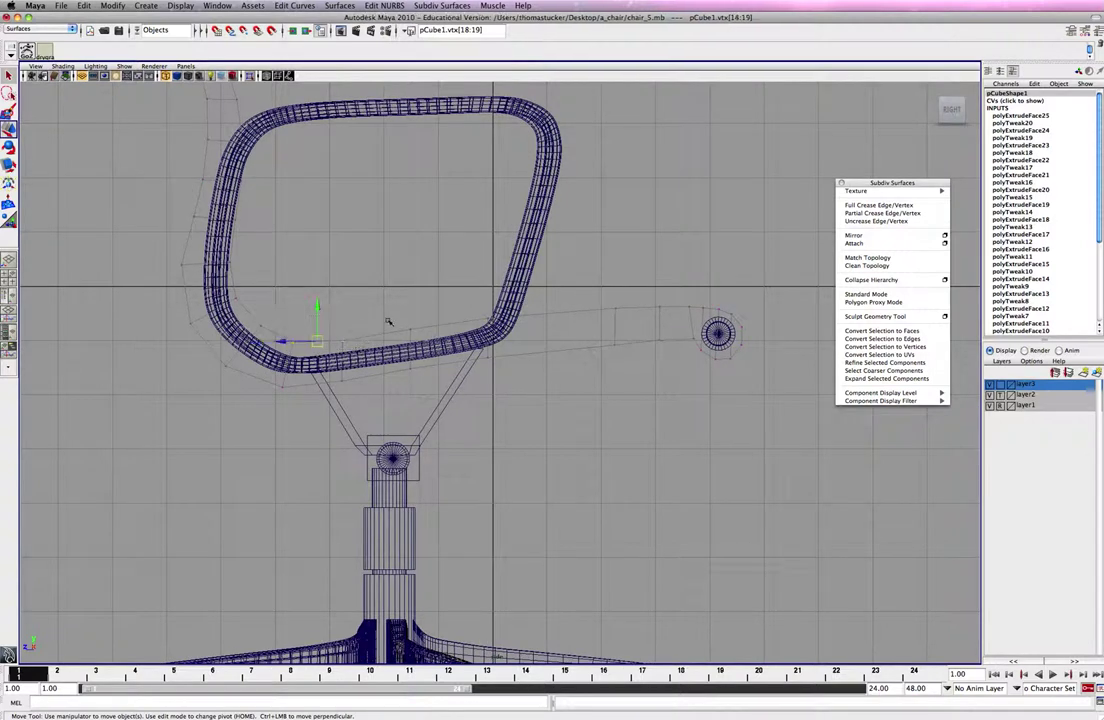
shift+drag(386, 307, 429, 335)
scroll(455, 292, up, 1)
shift+drag(468, 299, 508, 327)
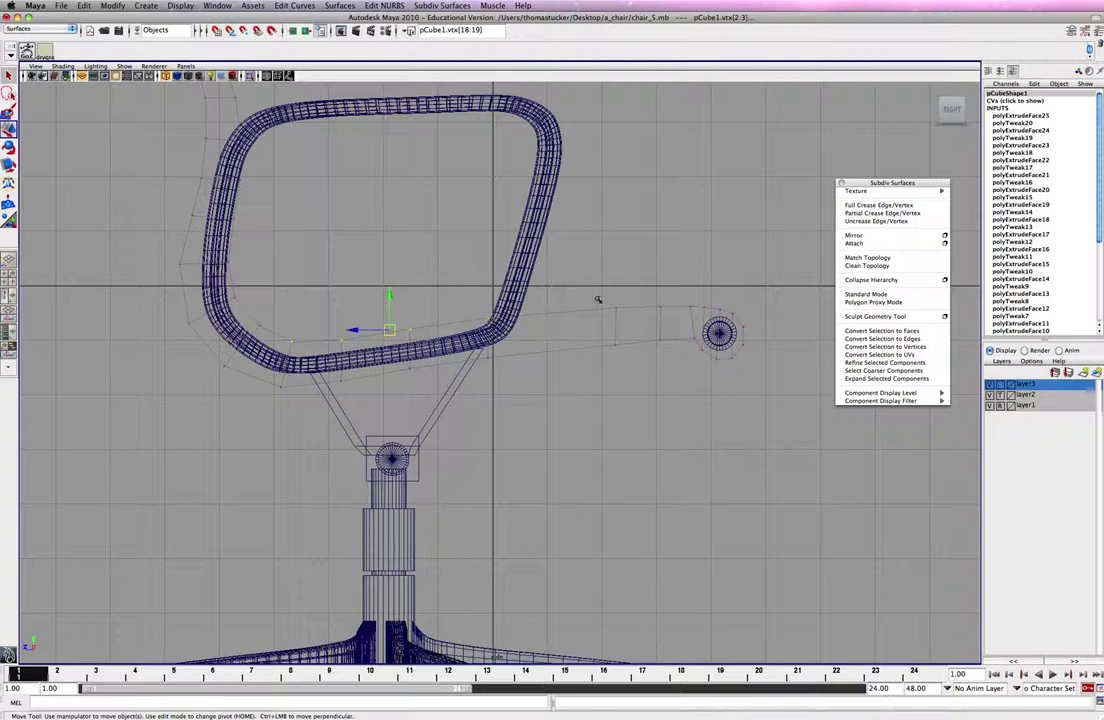
shift+drag(598, 299, 642, 310)
drag(612, 266, 751, 338)
shift+drag(251, 315, 272, 334)
shift+drag(228, 290, 246, 303)
drag(488, 320, 488, 296)
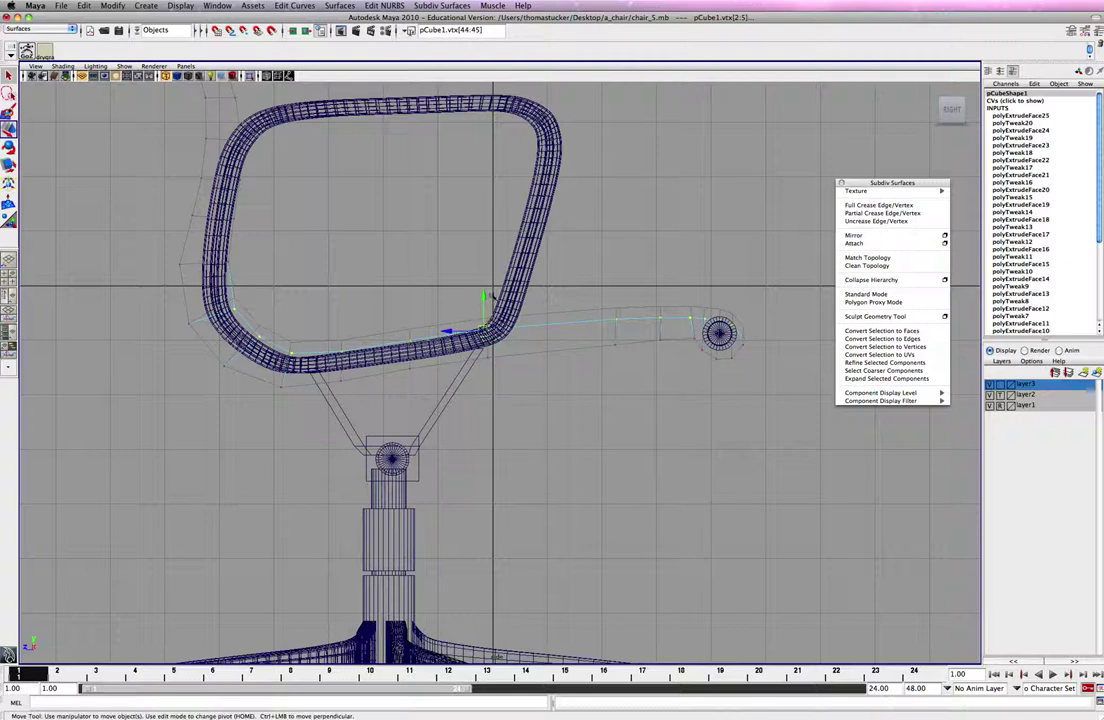
drag(487, 297, 483, 308)
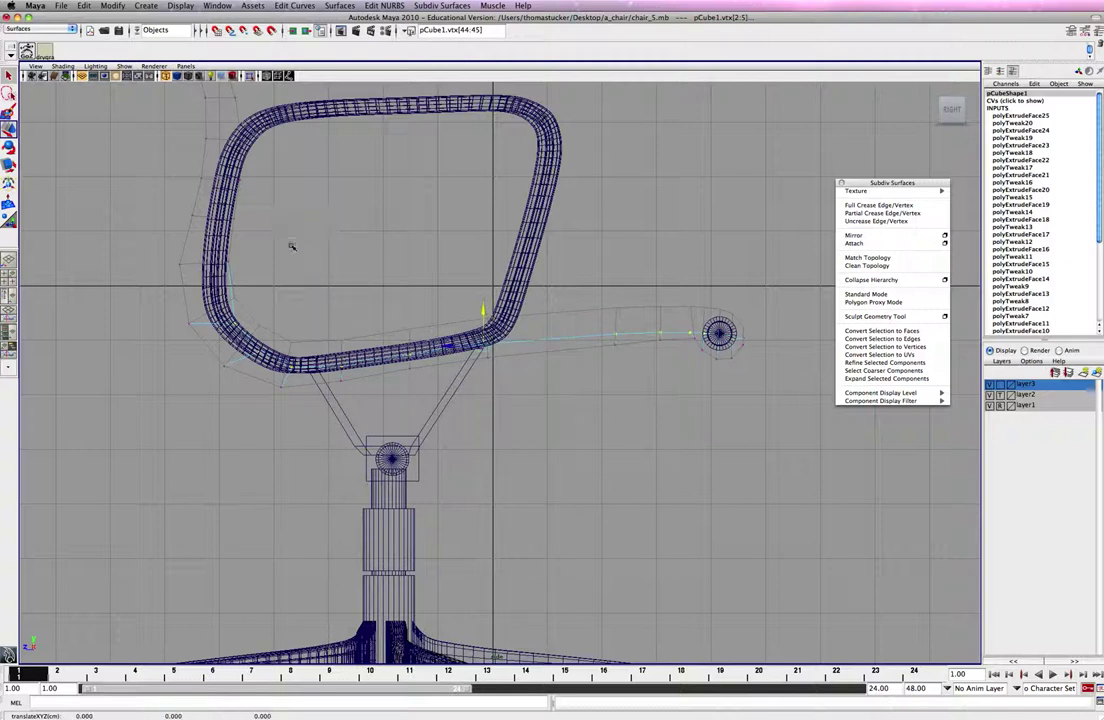
Move the inner vertices at the seat strip's lower rear bend outward, closer to its outer edge.
click(287, 311)
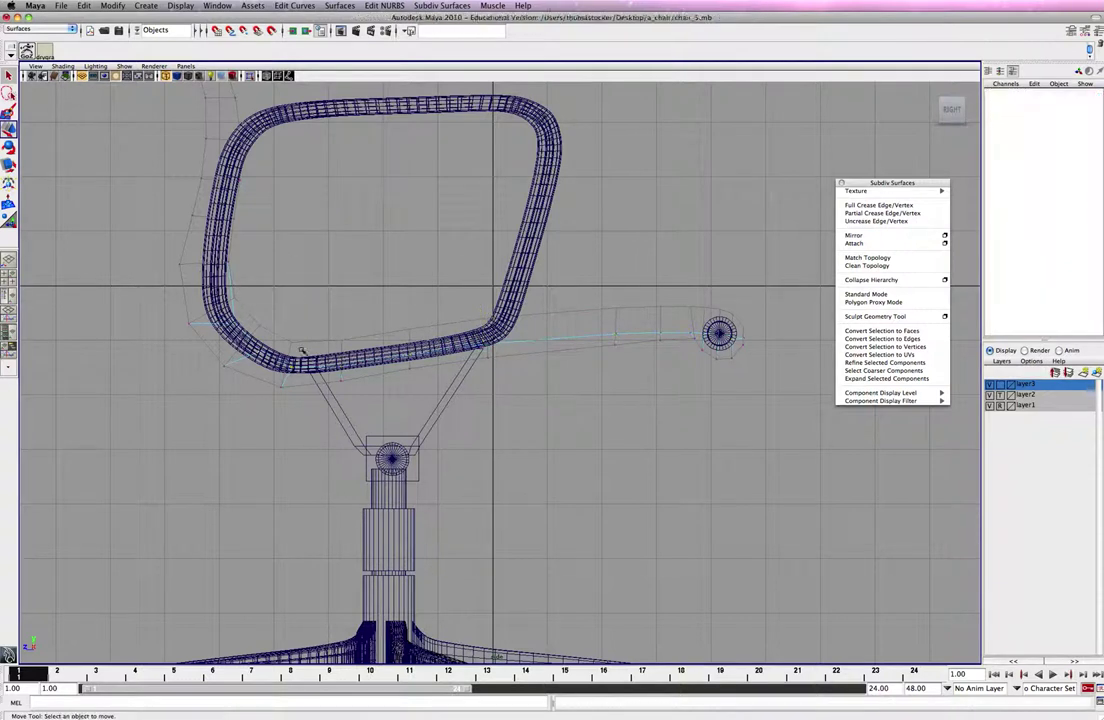
drag(301, 350, 286, 376)
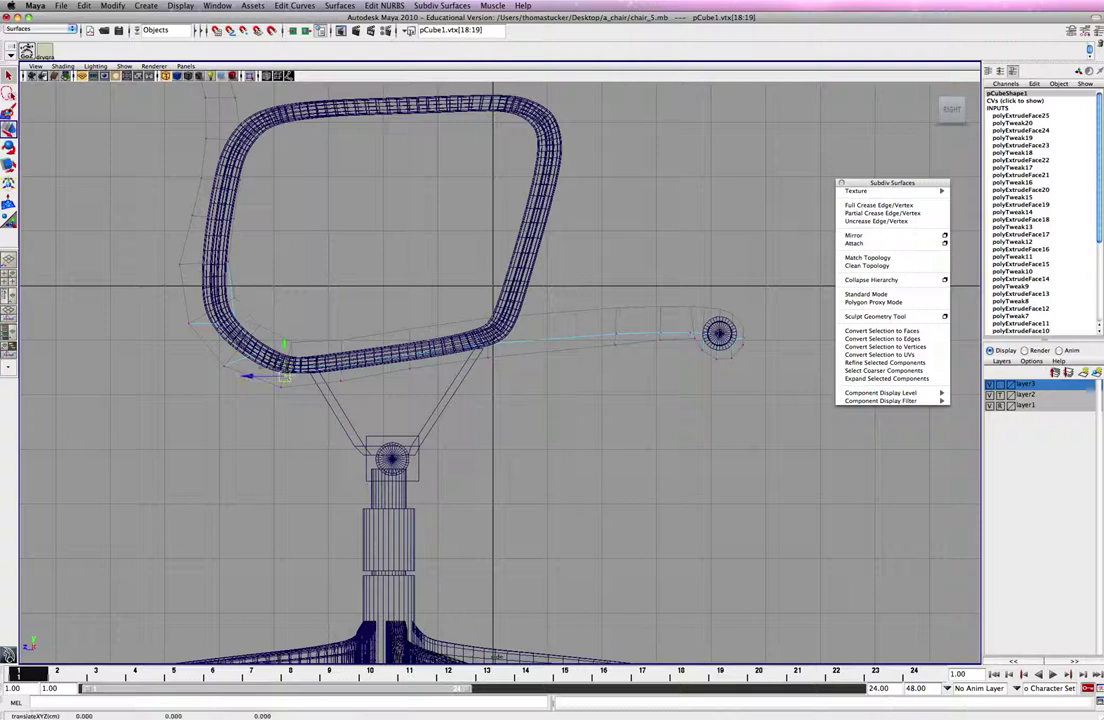
drag(268, 330, 203, 316)
mouse_move(244, 352)
mouse_down()
mouse_move(230, 367)
mouse_move(234, 354)
mouse_up()
Shift the inner vertices along the strip's lower backrest outward to thin its profile above the bend.
alt+middle_drag(239, 263, 358, 342)
scroll(358, 340, up, 2)
drag(332, 349, 282, 336)
mouse_move(300, 274)
mouse_down()
mouse_move(338, 301)
mouse_move(295, 283)
mouse_up()
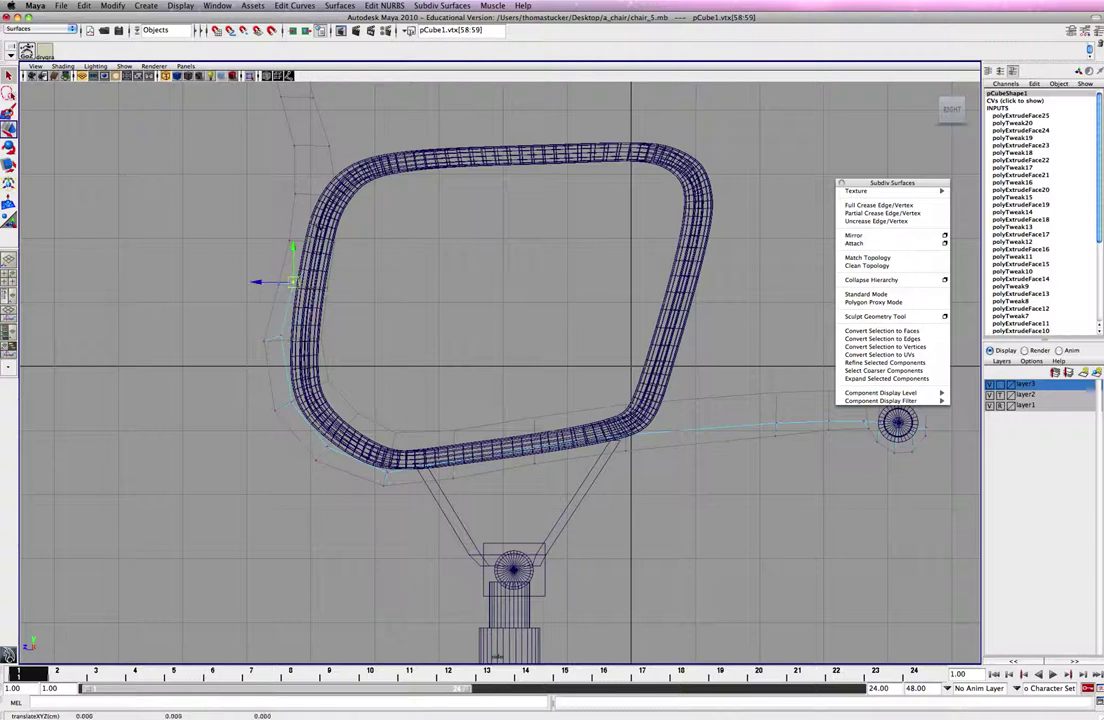
drag(320, 228, 279, 338)
Shift the inner vertices along the strip's middle backrest outward, closer to its rear edge, to continue the thin profile.
scroll(287, 276, up, 1)
scroll(294, 284, up, 1)
scroll(283, 340, up, 1)
alt+middle_drag(337, 245, 379, 335)
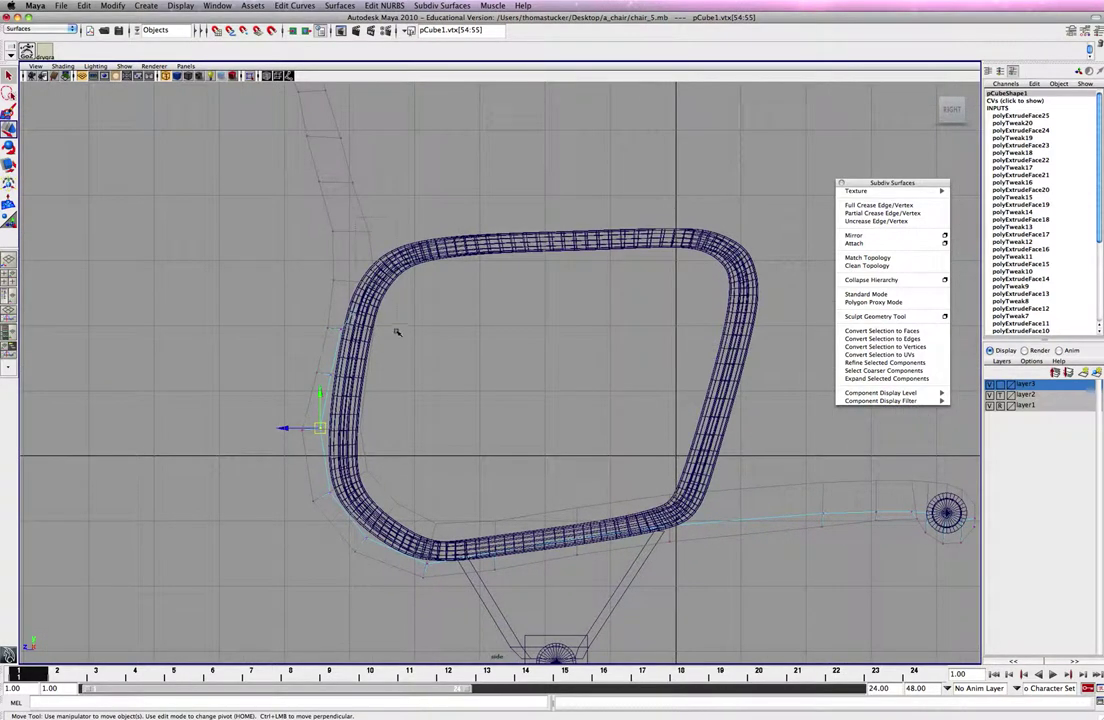
drag(397, 332, 398, 333)
drag(372, 256, 348, 253)
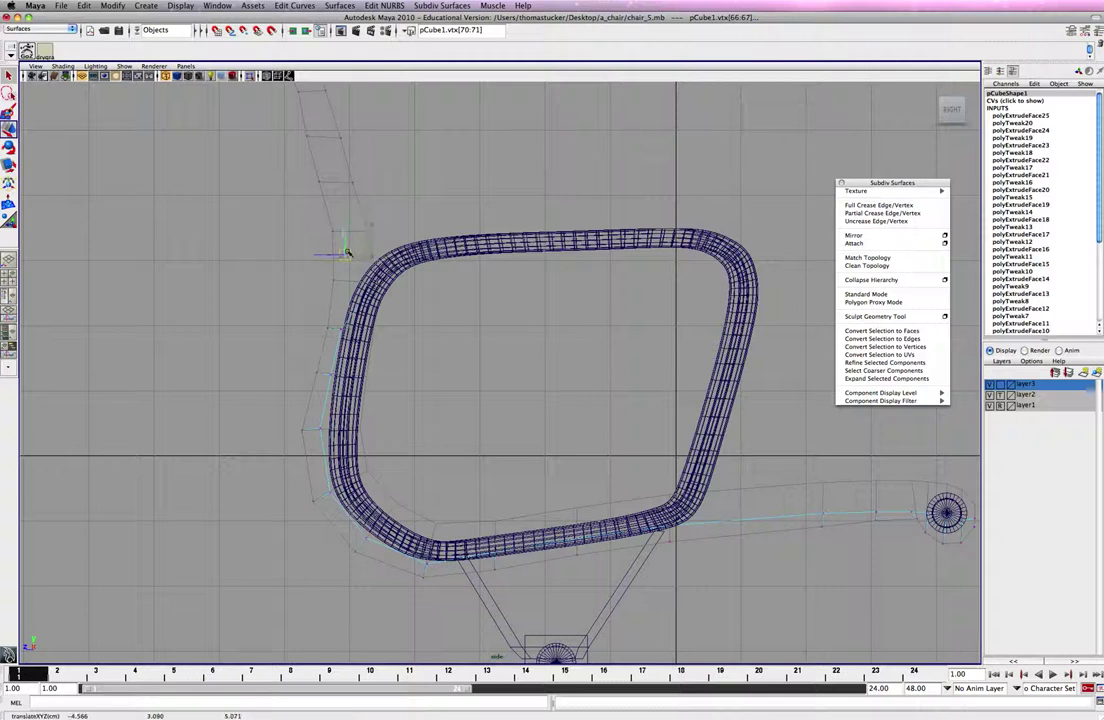
click(352, 183)
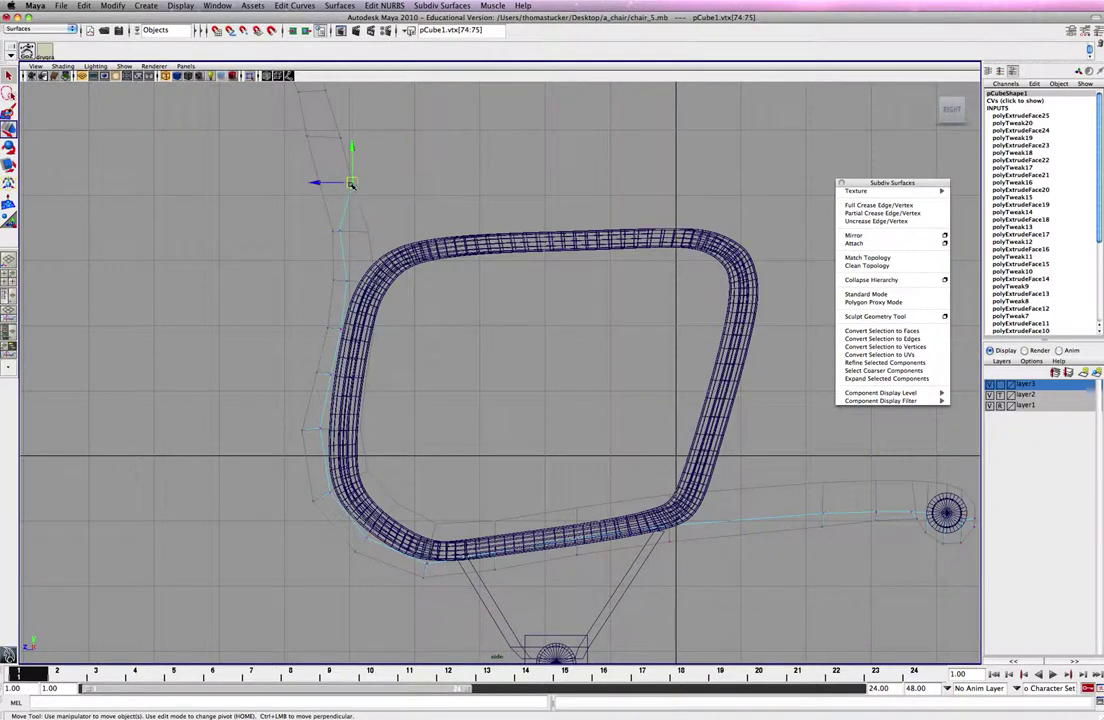
drag(352, 183, 344, 234)
drag(336, 230, 345, 229)
Move the inner vertices just below the strip's top roll rearward, close to its outer edge.
alt+middle_drag(362, 209, 419, 284)
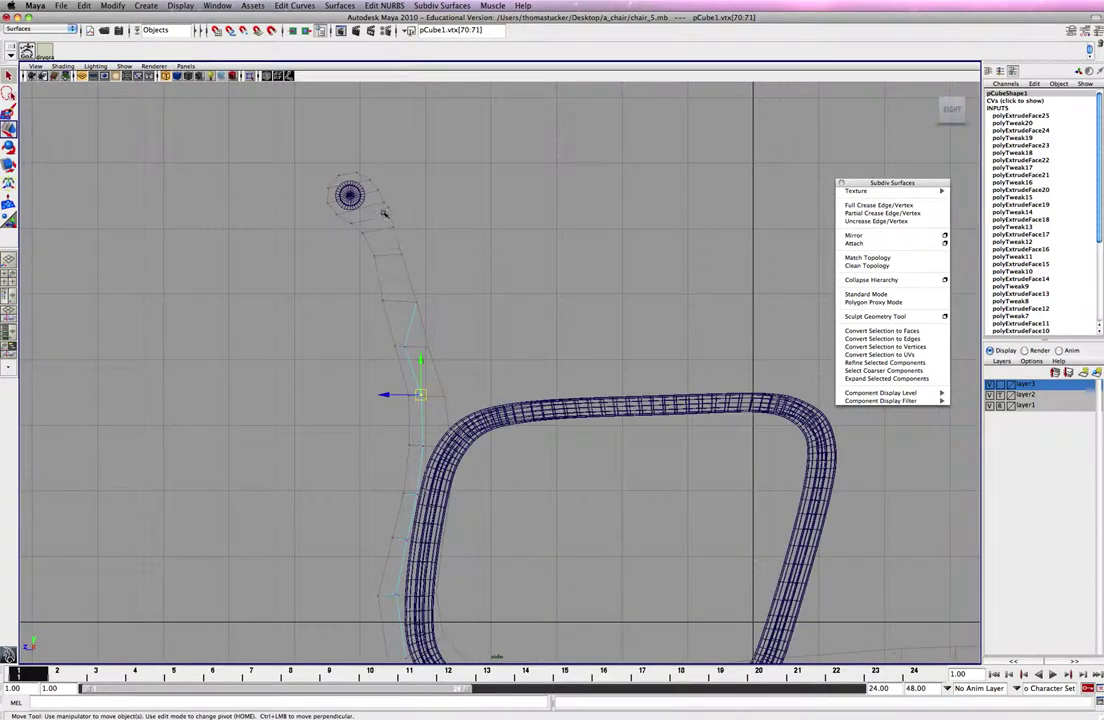
click(396, 238)
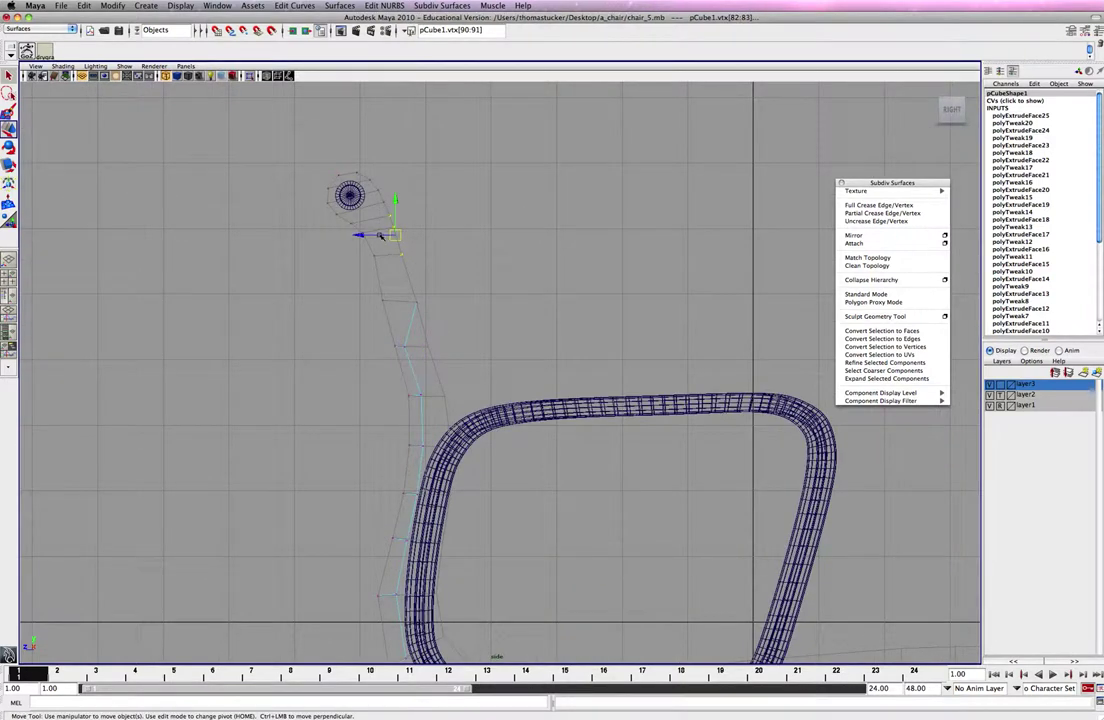
drag(380, 236, 372, 235)
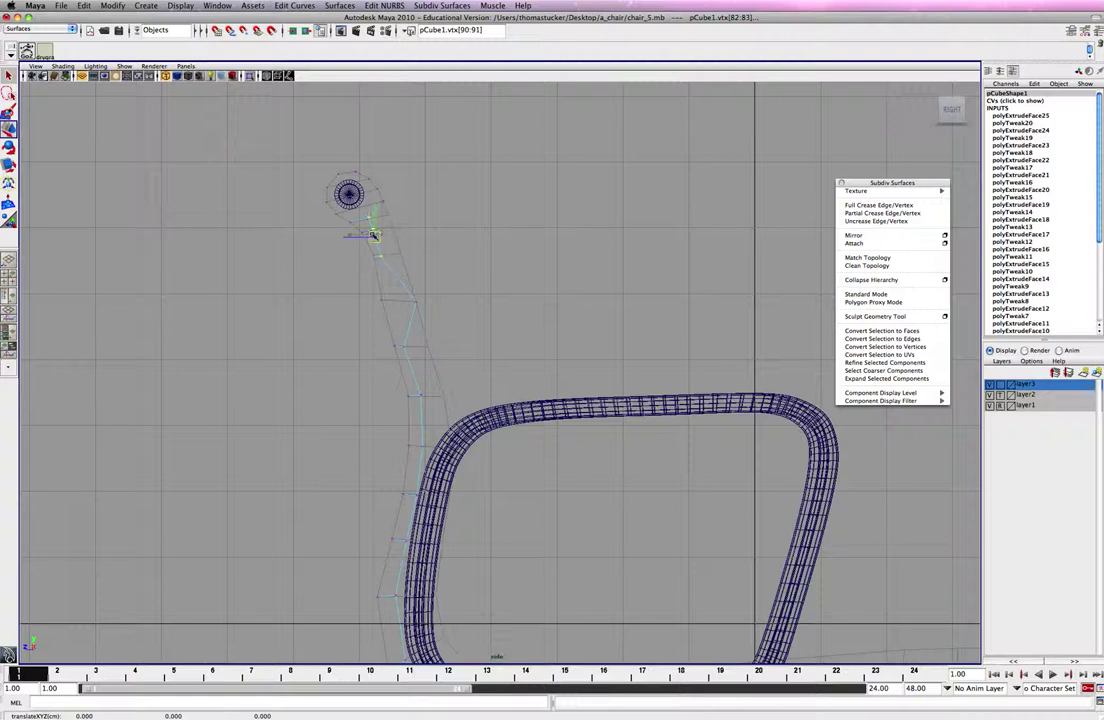
click(364, 214)
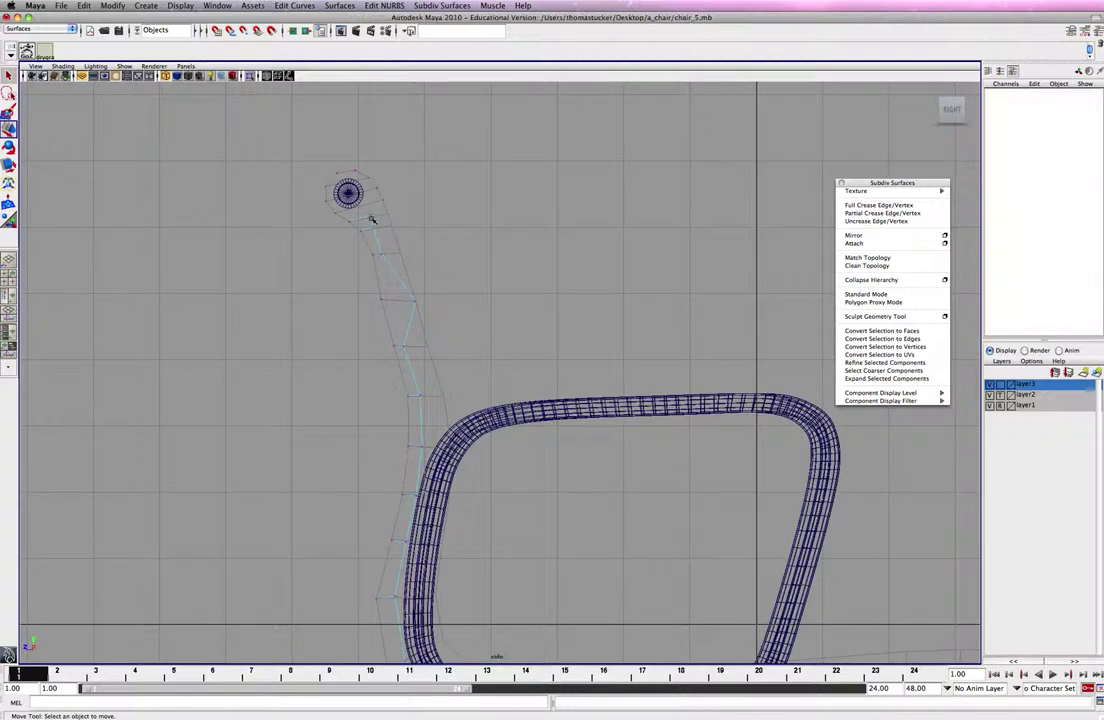
click(370, 218)
key(w)
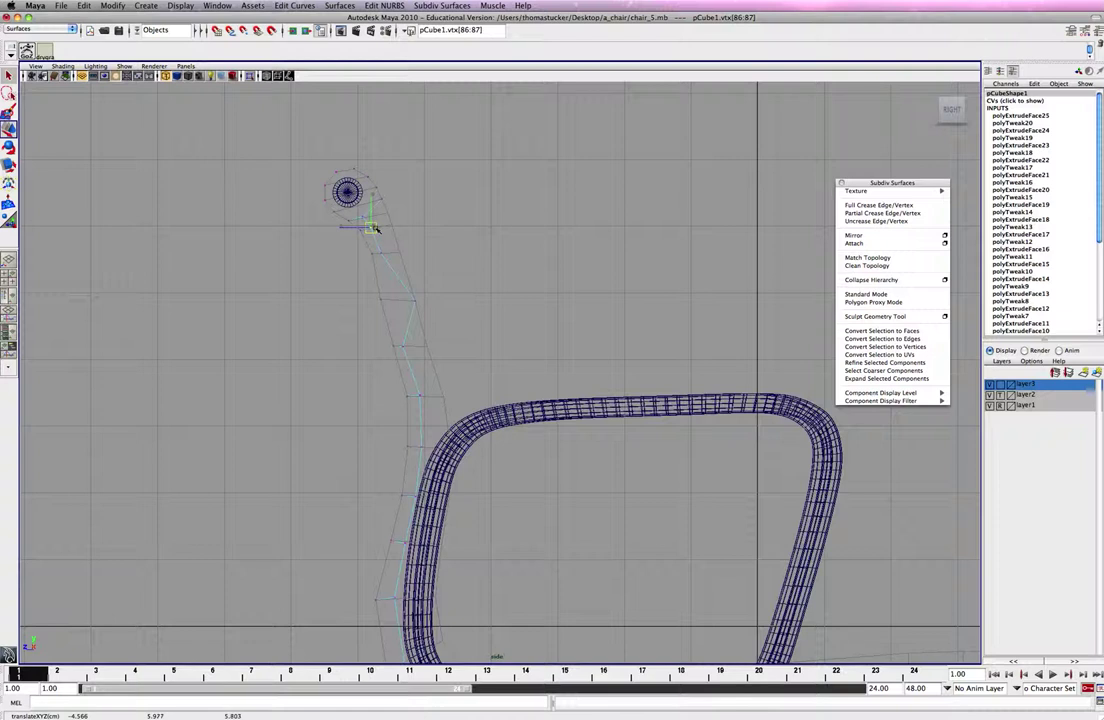
click(372, 228)
click(381, 252)
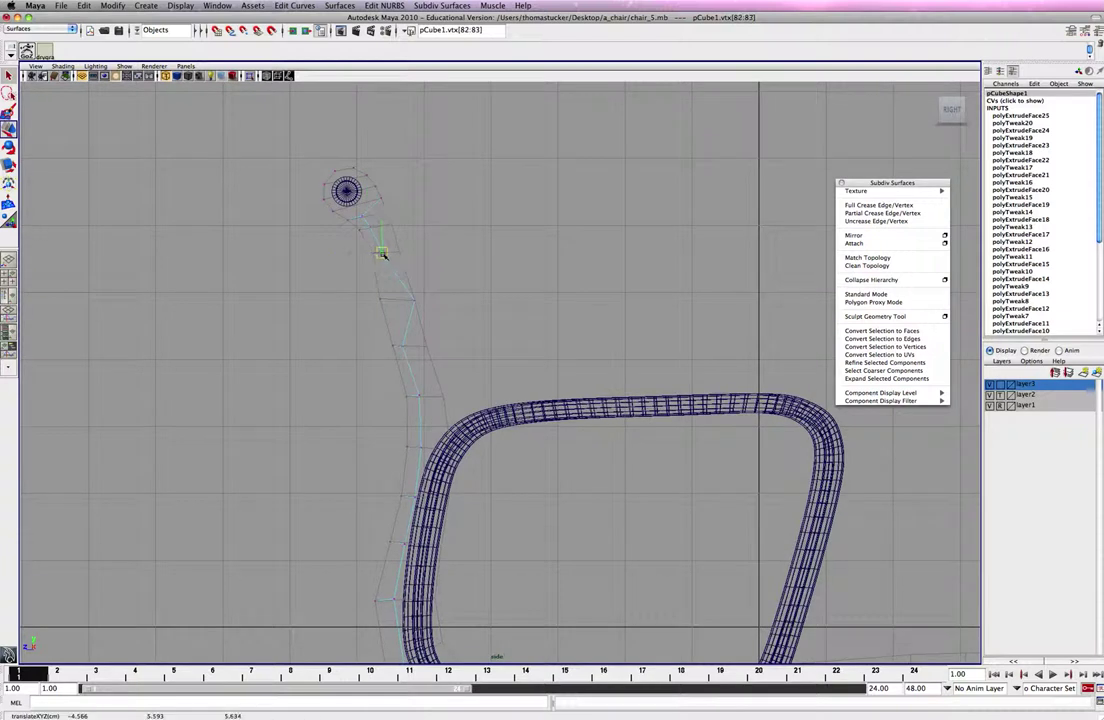
Shift the inner vertices of the upper backrest rearward to smooth the thin profile between the middle section and top roll.
scroll(388, 258, down, 1)
click(419, 302)
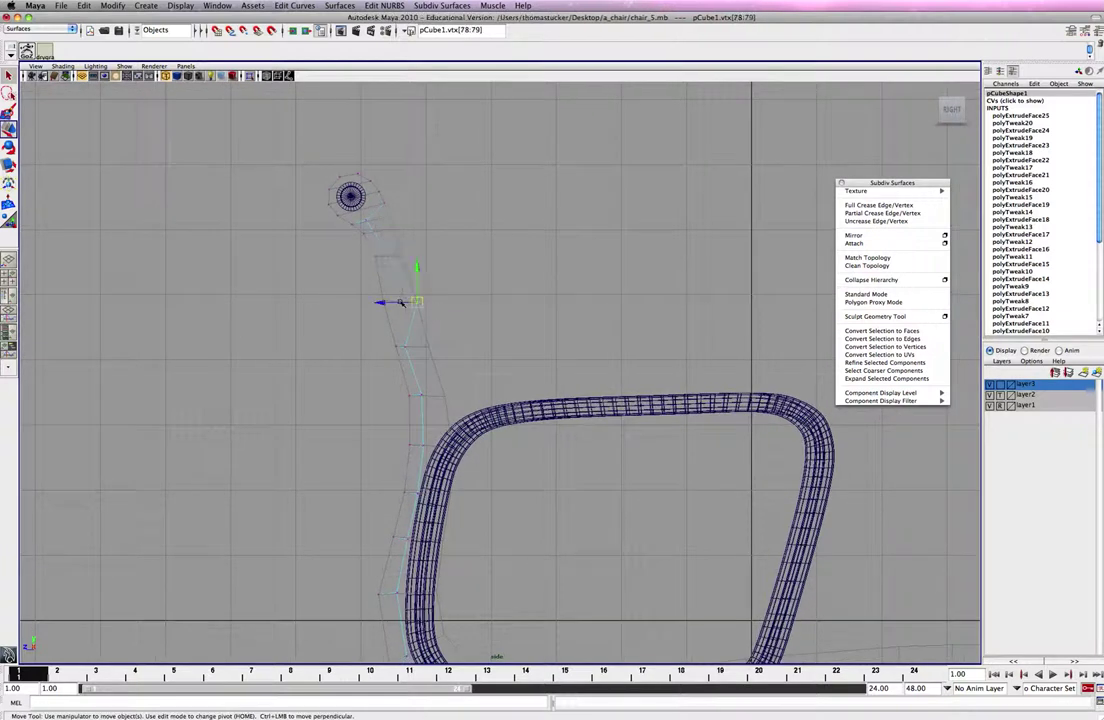
drag(400, 302, 372, 303)
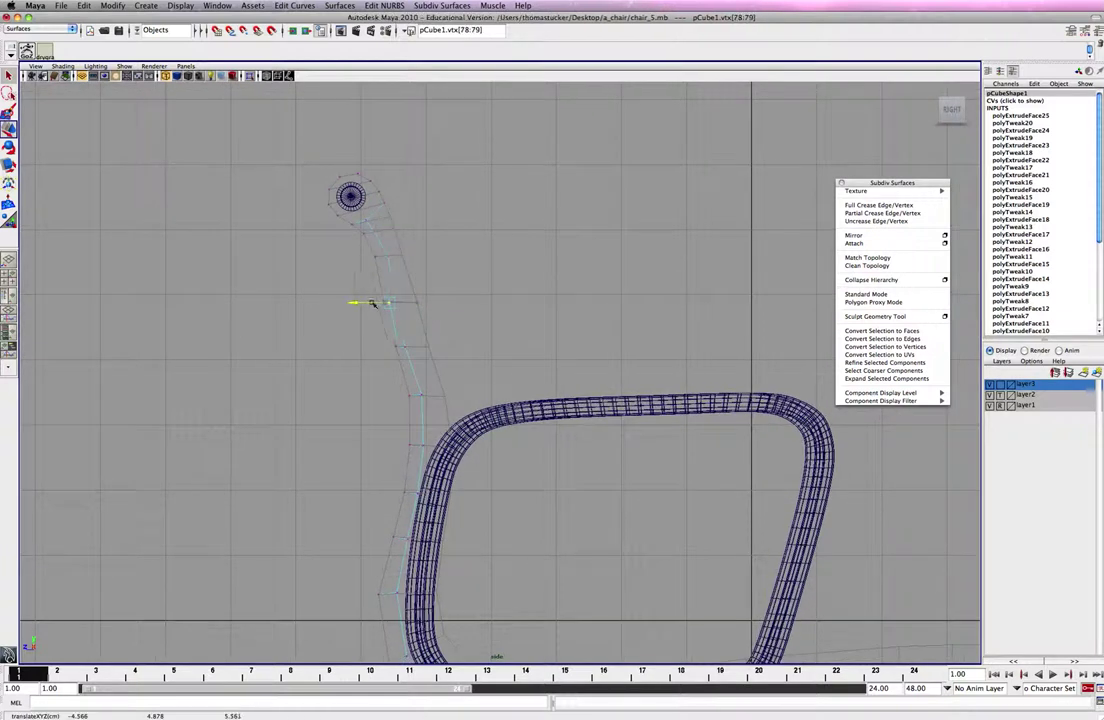
click(407, 346)
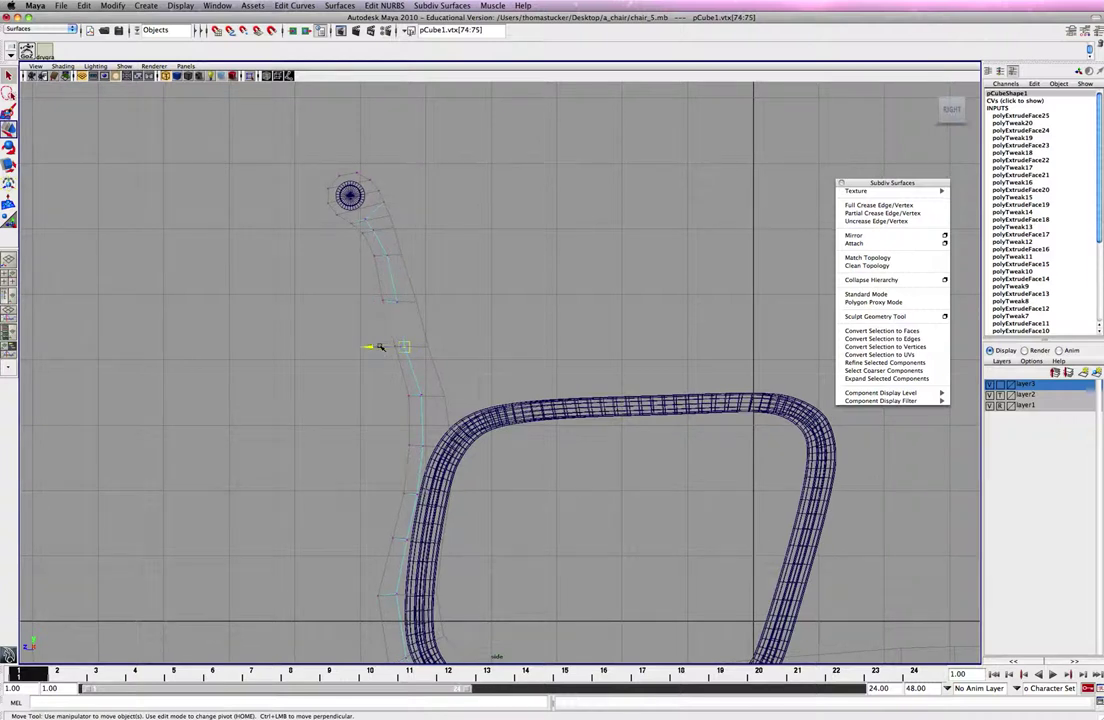
click(382, 253)
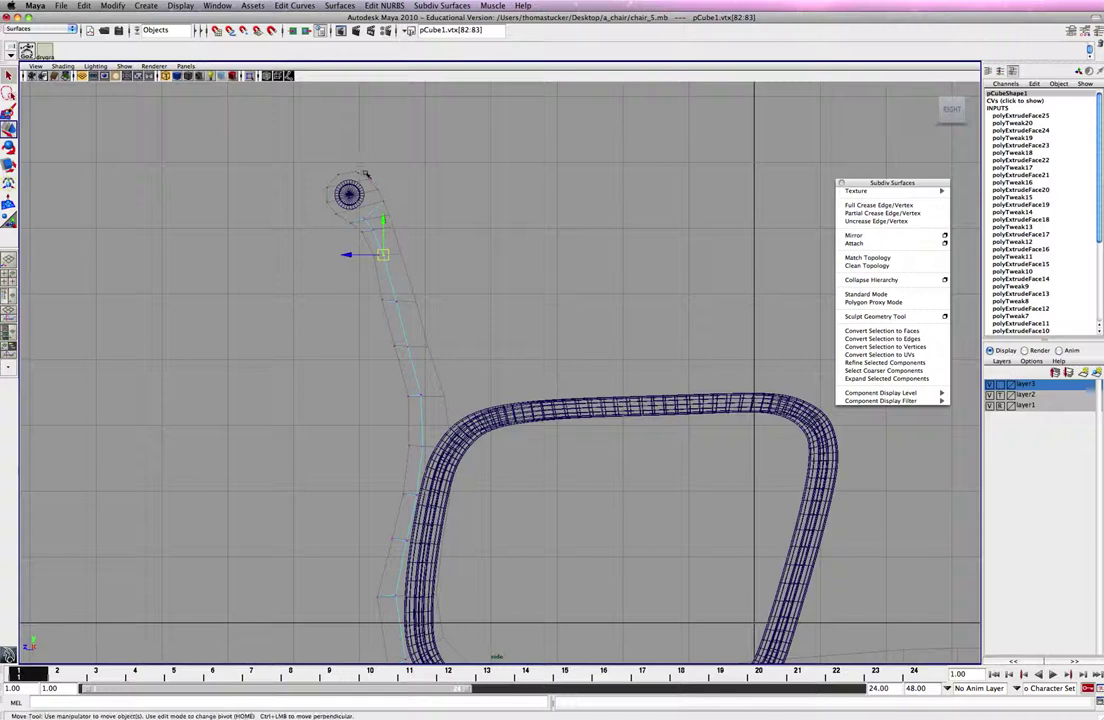
Pull the inner vertices around the strip's top end in closer to the upper roll tube.
click(349, 193)
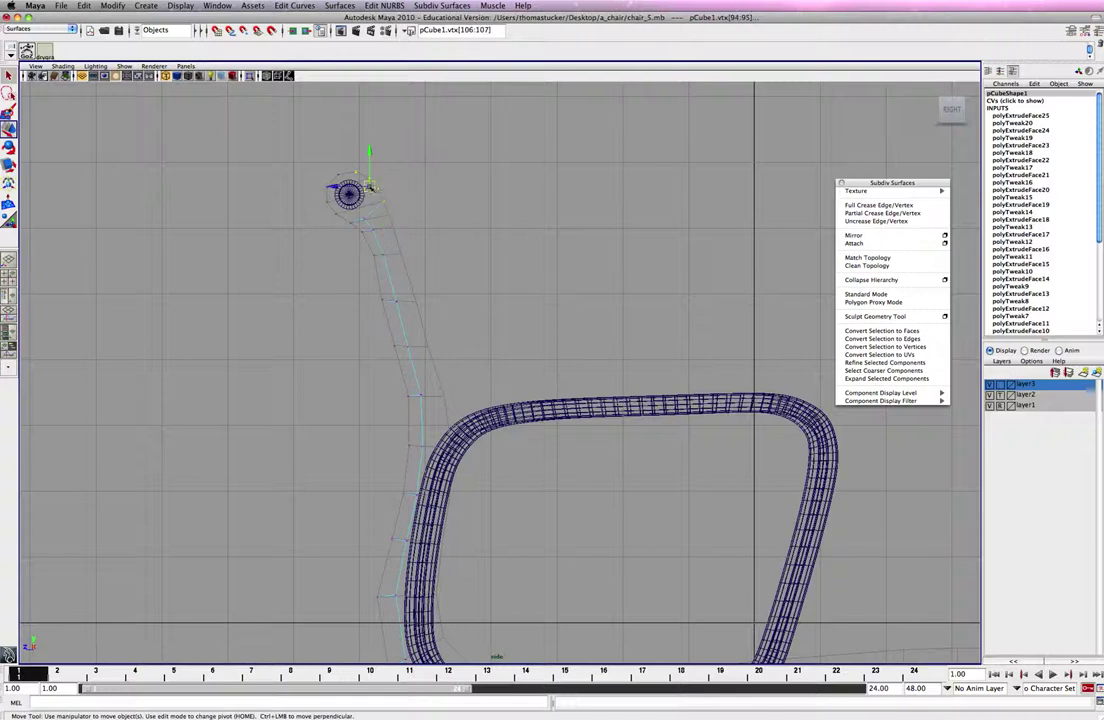
drag(358, 187, 362, 188)
drag(386, 163, 366, 194)
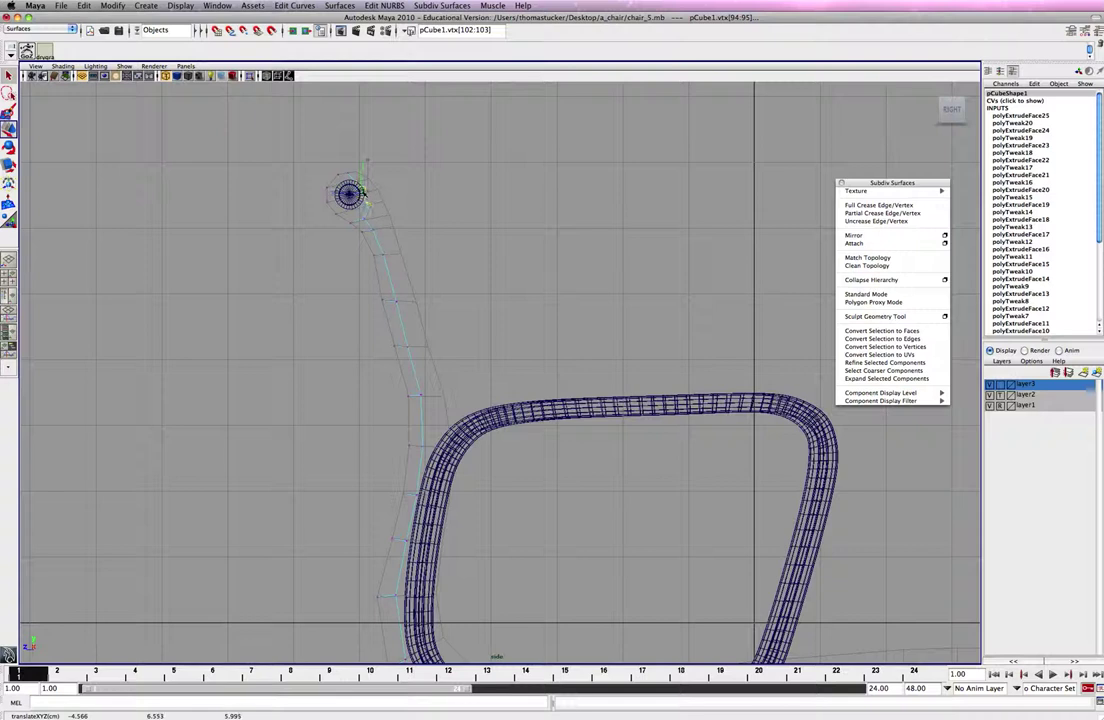
click(373, 202)
click(364, 204)
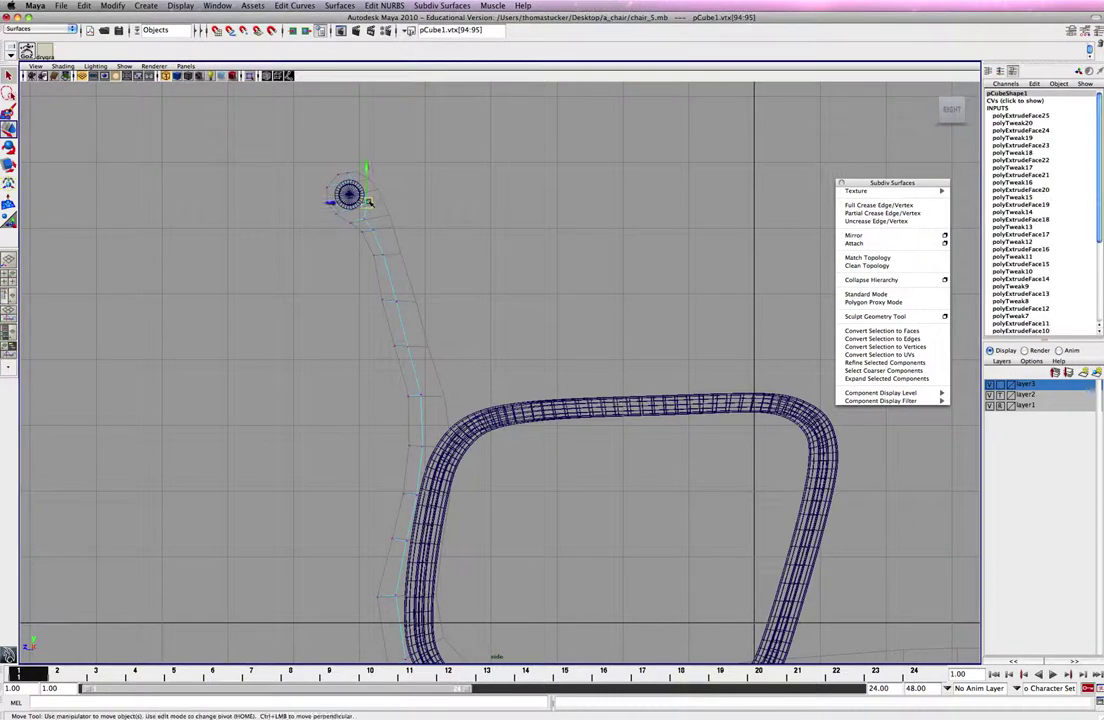
drag(365, 203, 366, 203)
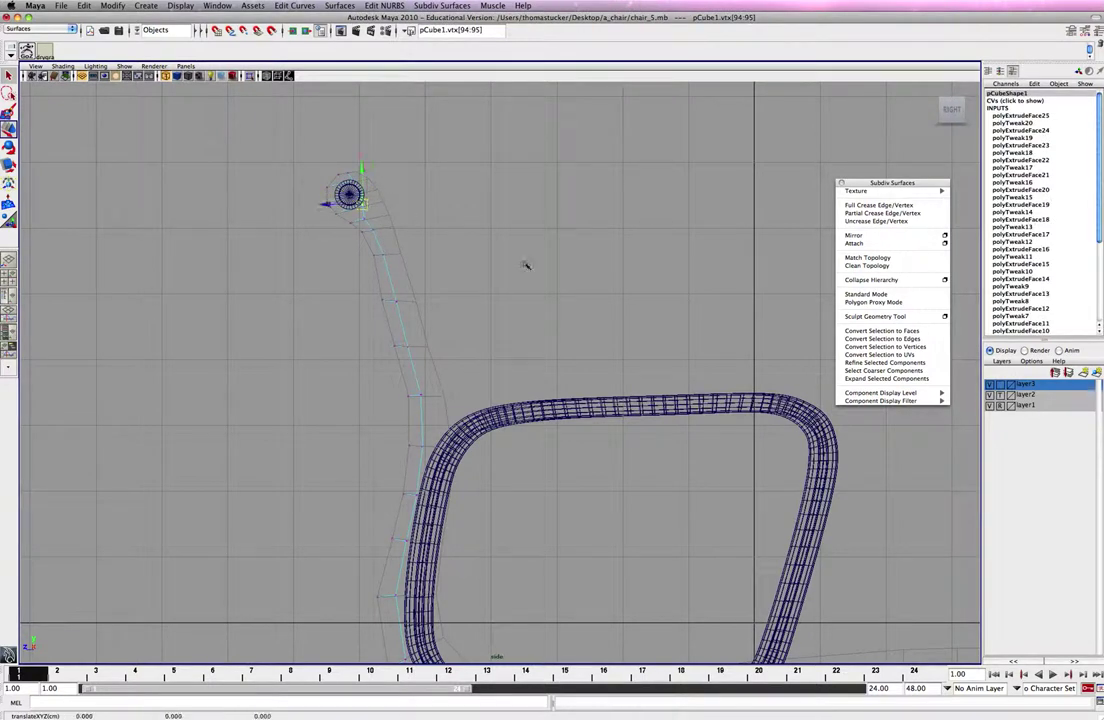
In the perspective view from behind, move the inner side vertices of the seat and lower backrest sideways to narrow the strip.
scroll(581, 323, down, 5)
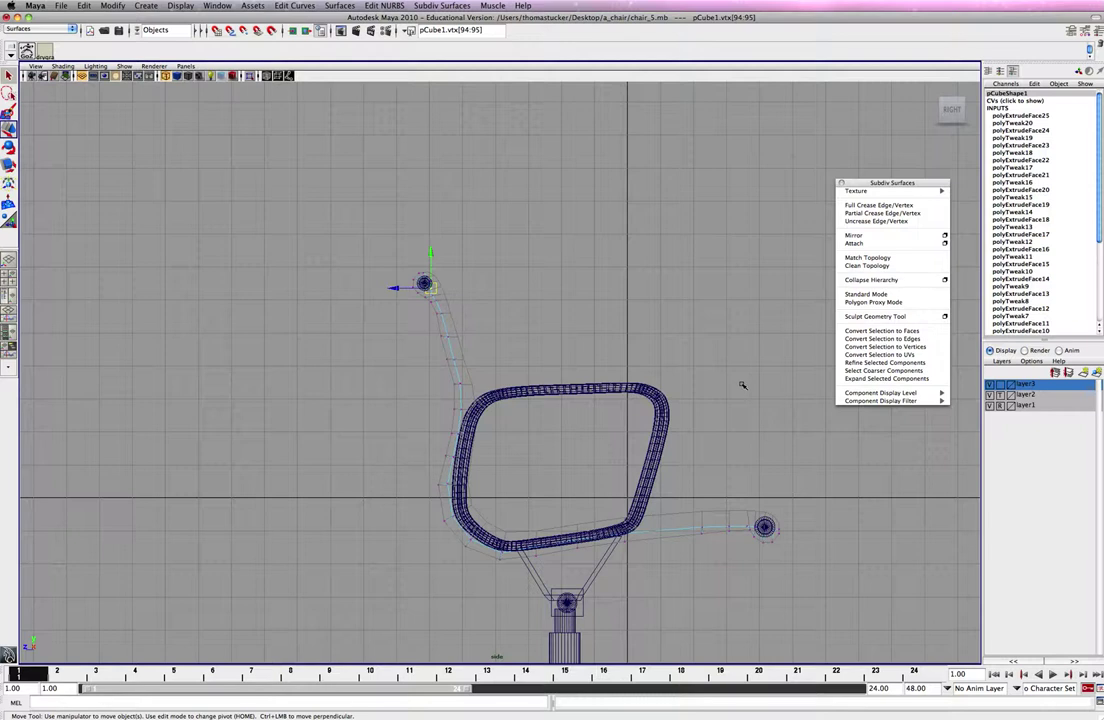
key(space)
key(space)
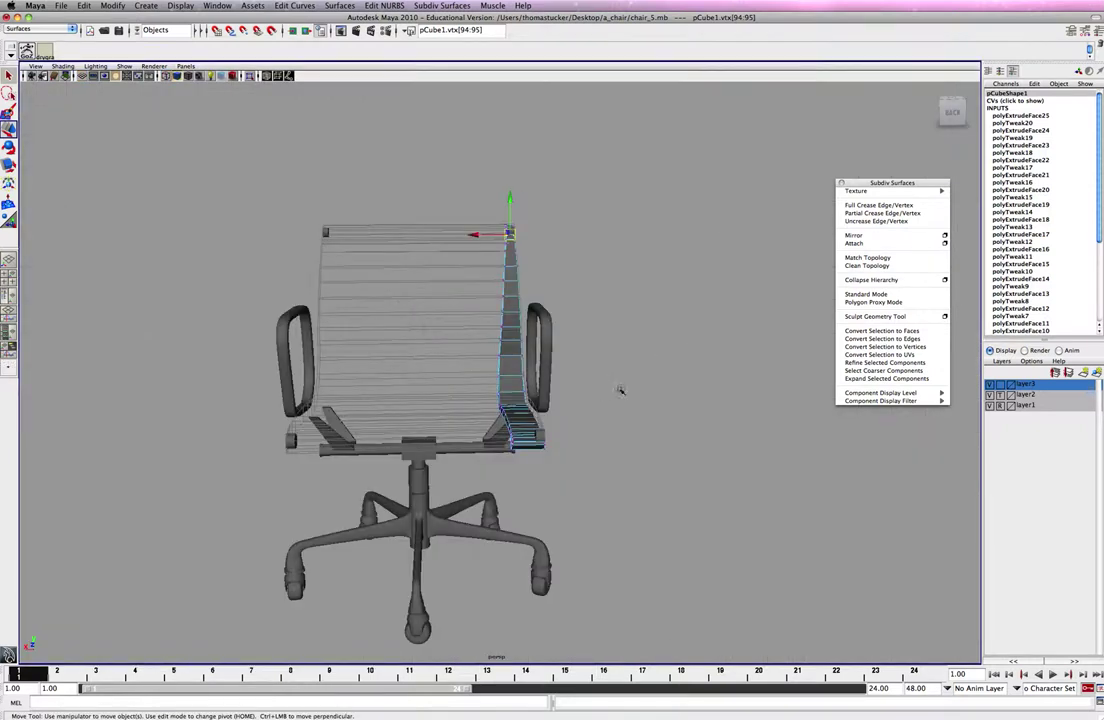
alt+drag(620, 390, 585, 393)
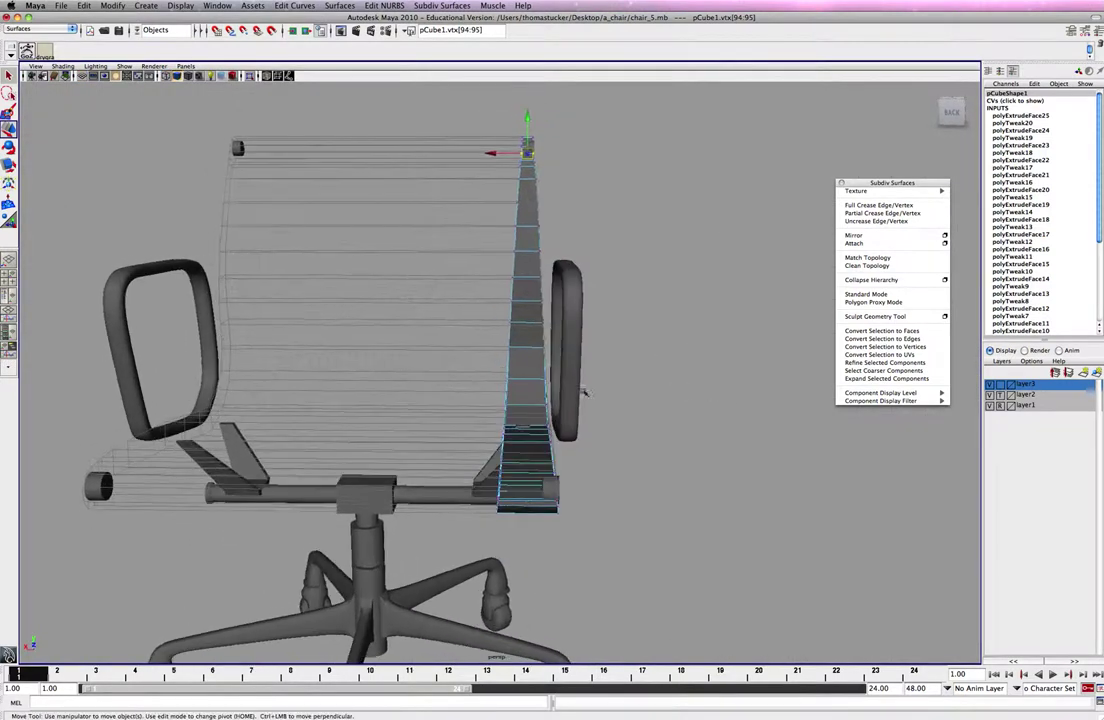
drag(518, 544, 449, 372)
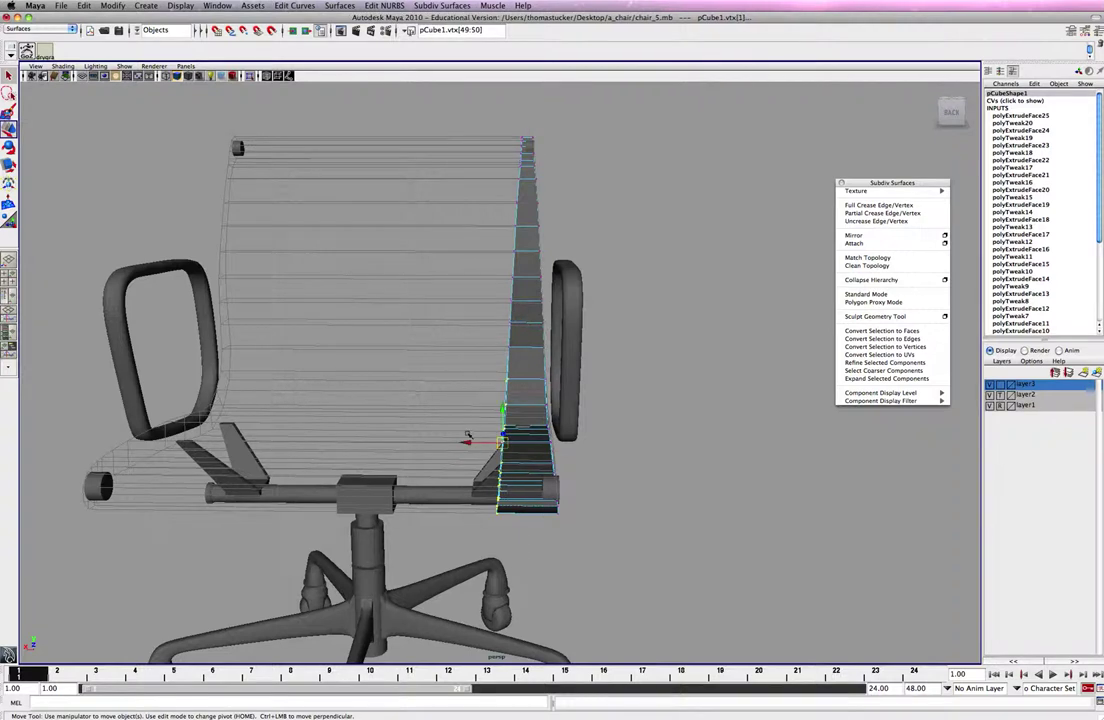
alt+drag(468, 435, 501, 442)
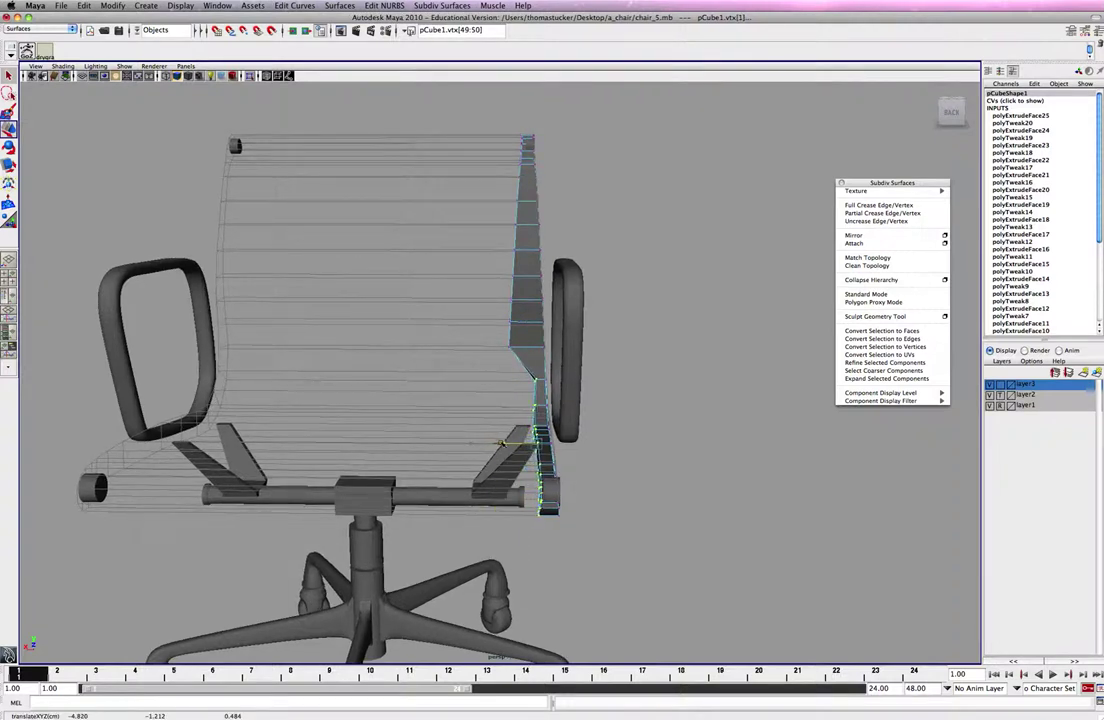
Move the inner side vertices of the middle and upper backrest sideways towards the armrest to narrow the strip there.
drag(529, 371, 531, 372)
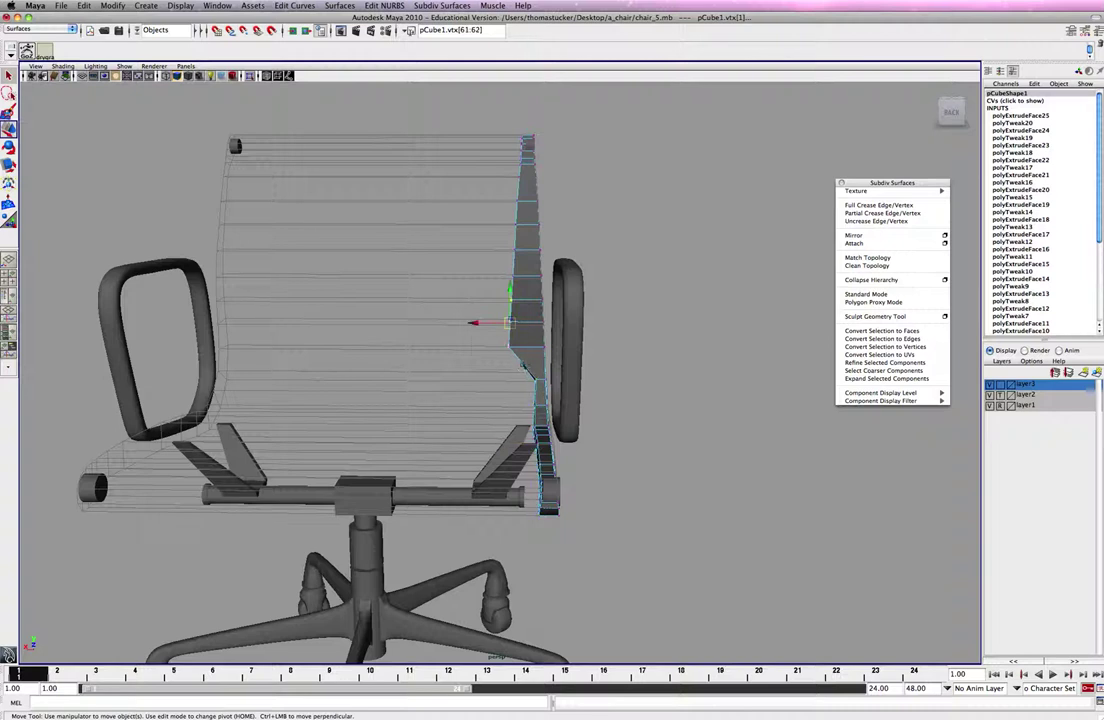
drag(486, 323, 510, 313)
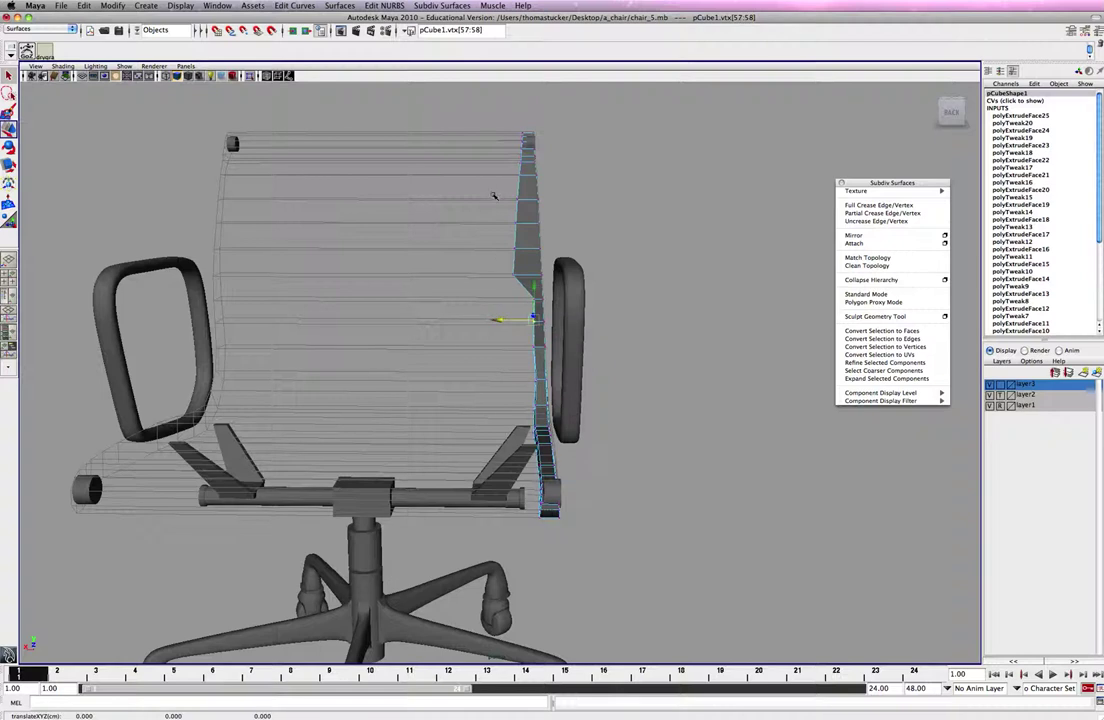
drag(521, 298, 519, 294)
drag(482, 237, 496, 239)
Align the uneven inner side vertices along the middle and upper backrest so the strip keeps an even width.
alt+right_drag(369, 319, 495, 298)
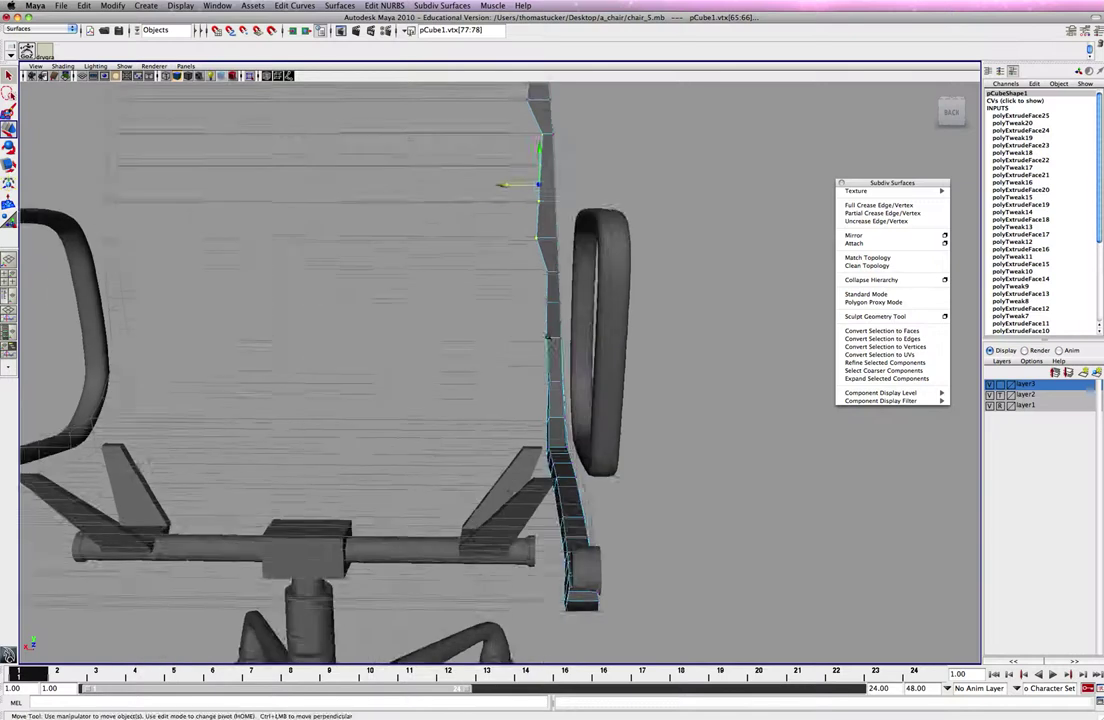
alt+middle_drag(503, 287, 487, 394)
drag(531, 337, 505, 344)
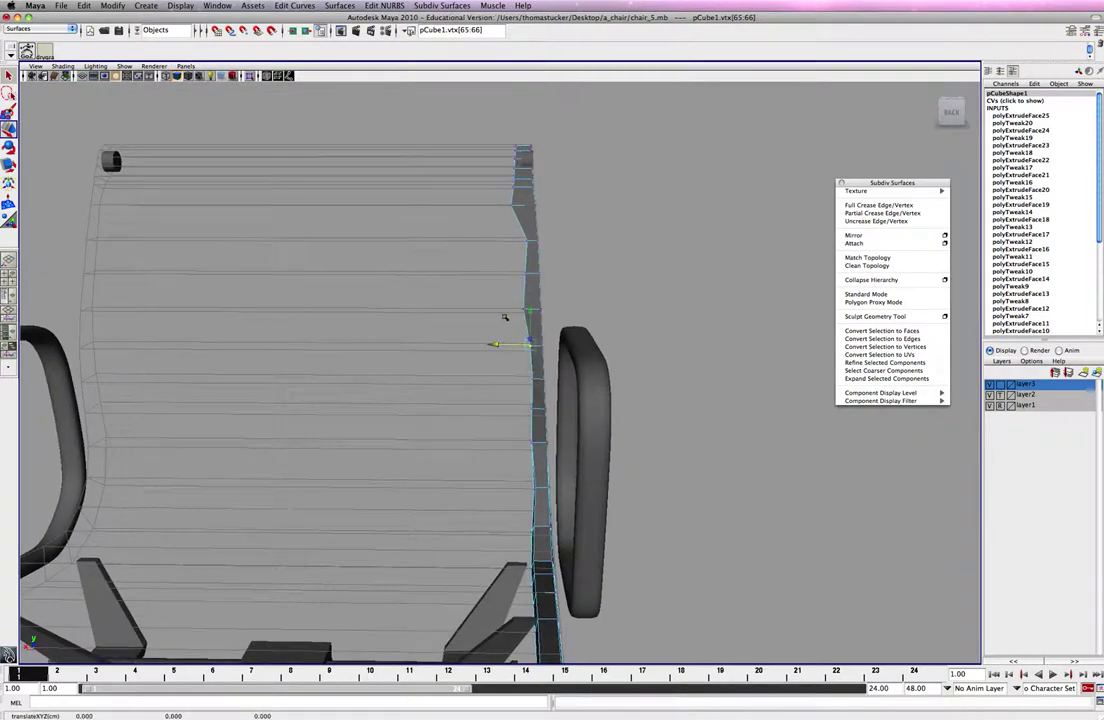
alt+right_drag(504, 303, 511, 299)
mouse_move(511, 299)
mouse_down()
mouse_move(534, 318)
mouse_move(512, 308)
mouse_up()
drag(506, 261, 537, 285)
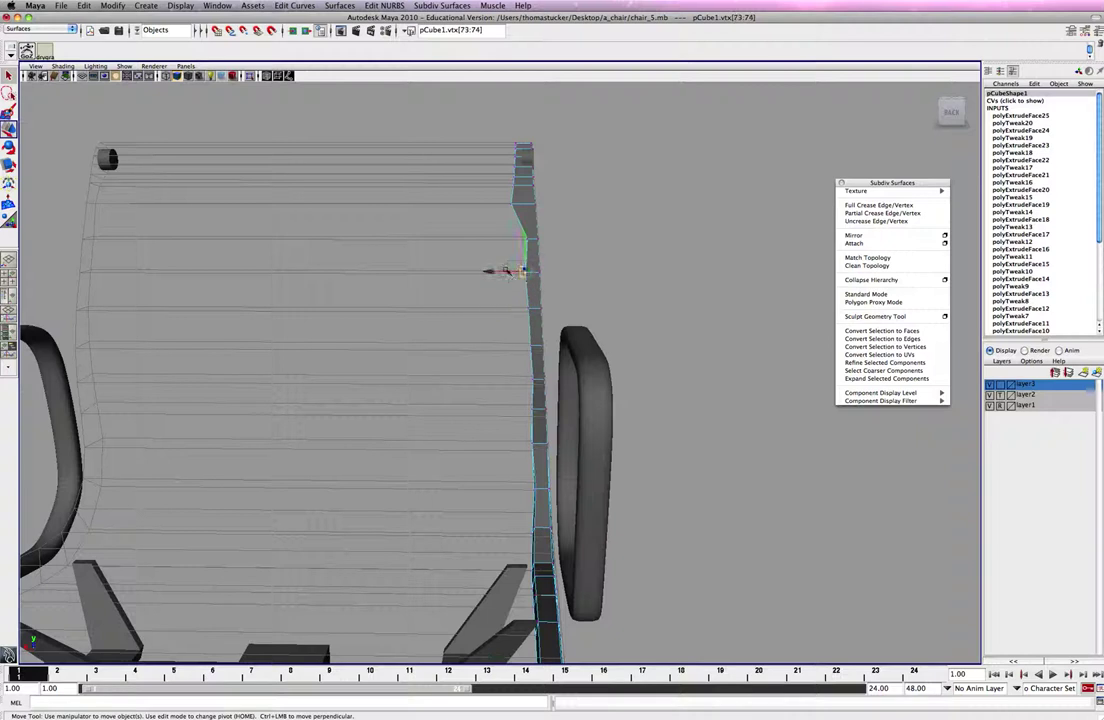
click(507, 271)
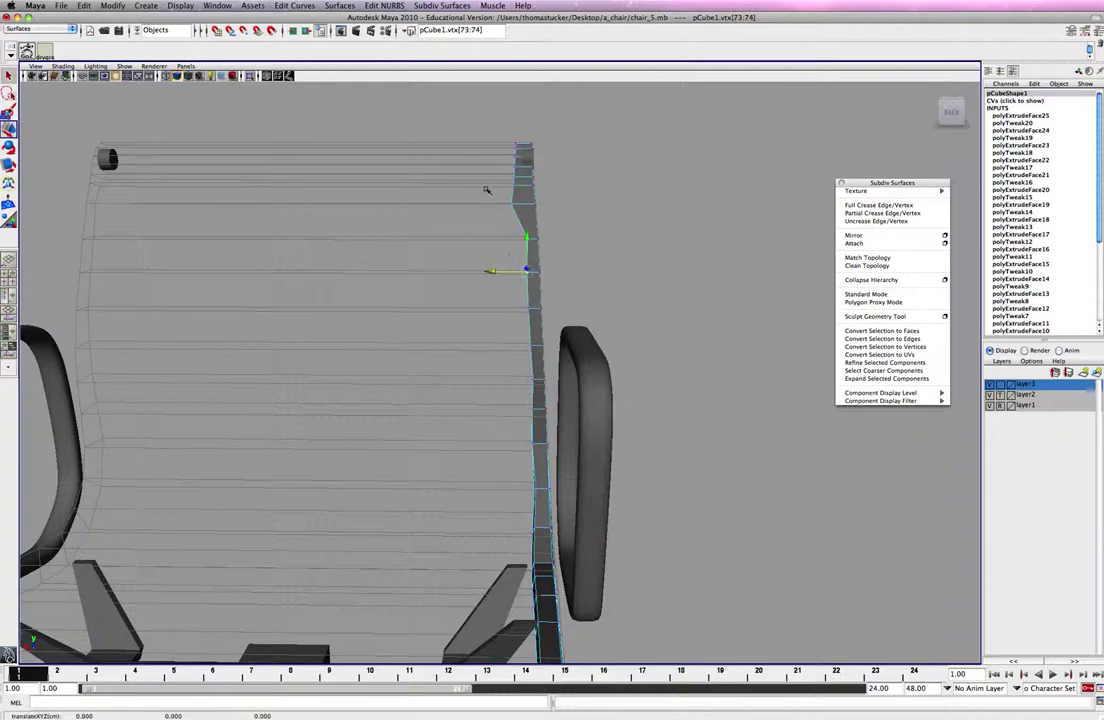
Narrow the strip's top end by moving its inner side vertices sideways in line with the backrest edge.
mouse_move(489, 196)
mouse_down()
mouse_move(513, 217)
mouse_move(507, 205)
mouse_up()
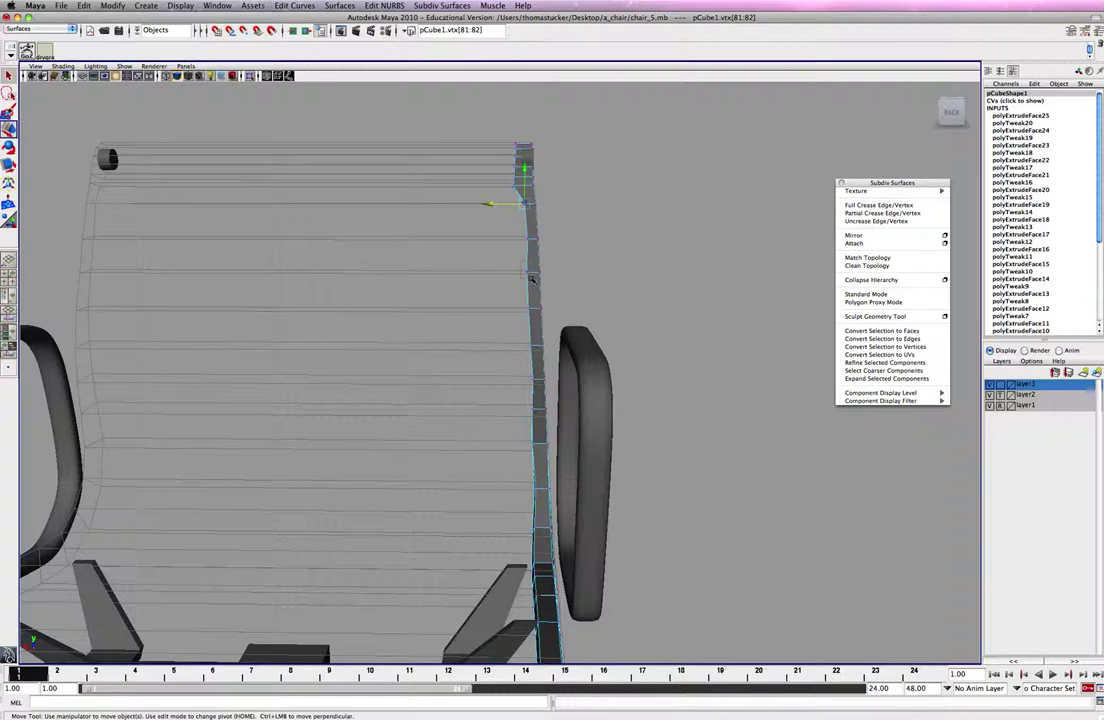
drag(503, 262, 519, 272)
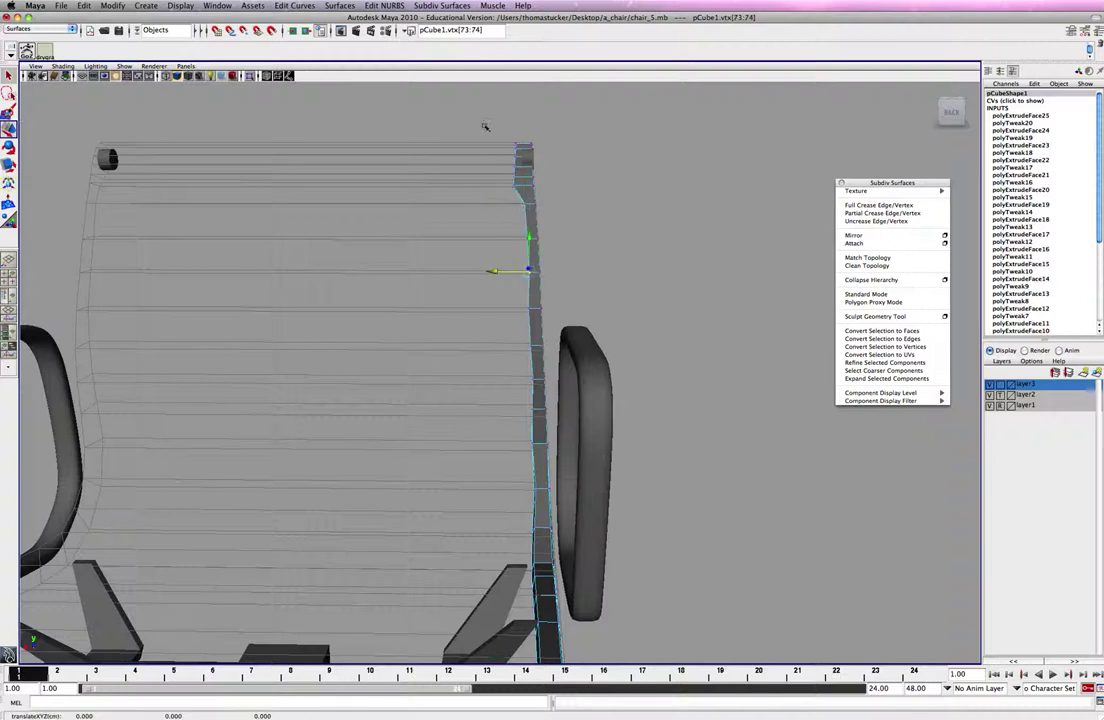
drag(488, 128, 499, 165)
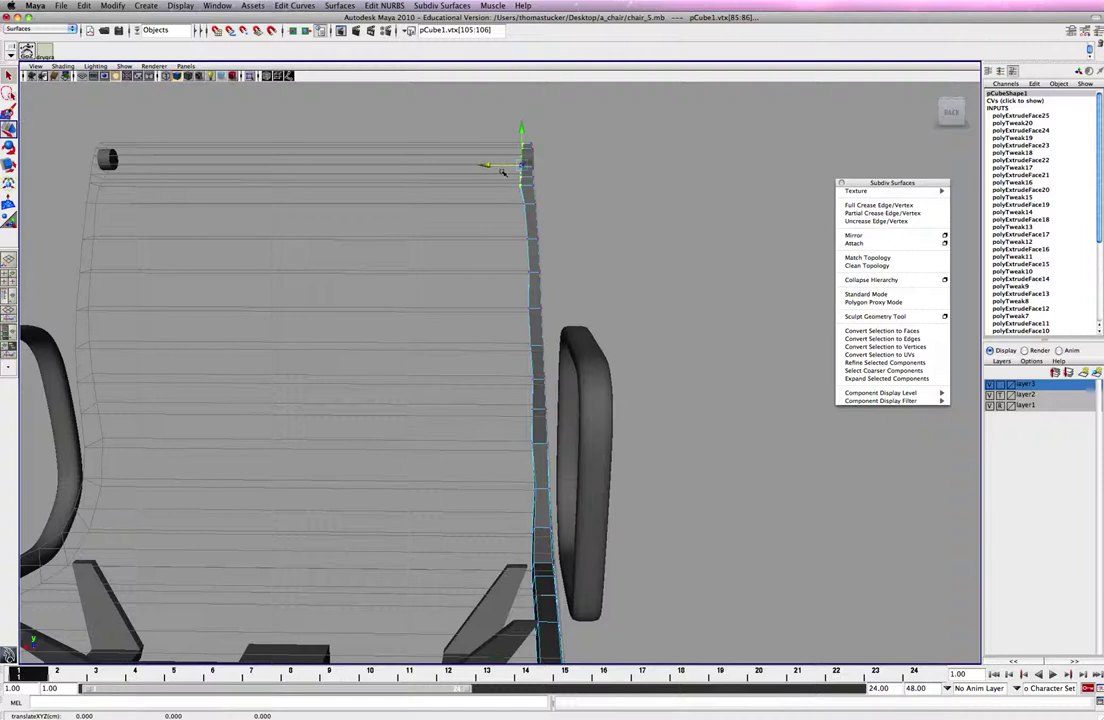
mouse_move(505, 178)
alt+mouse_down()
mouse_move(527, 190)
mouse_move(511, 184)
alt+mouse_up()
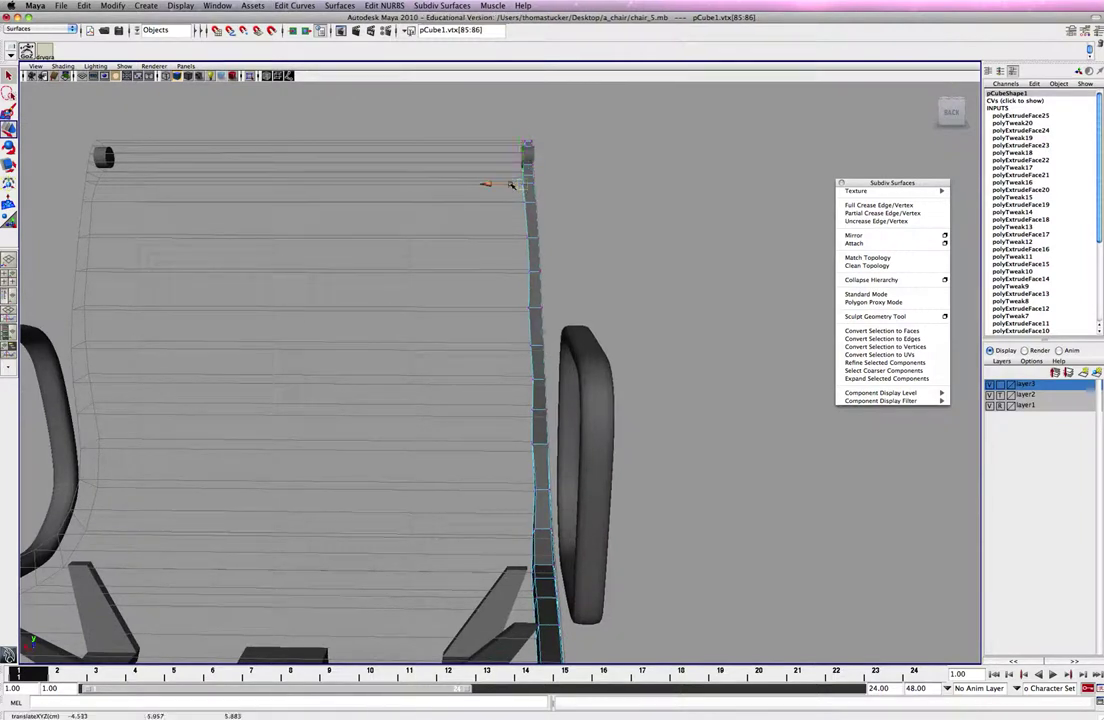
From the front, shift the uneven inner side vertices of the middle backrest sideways so the strip tapers evenly.
alt+right_drag(599, 324, 443, 348)
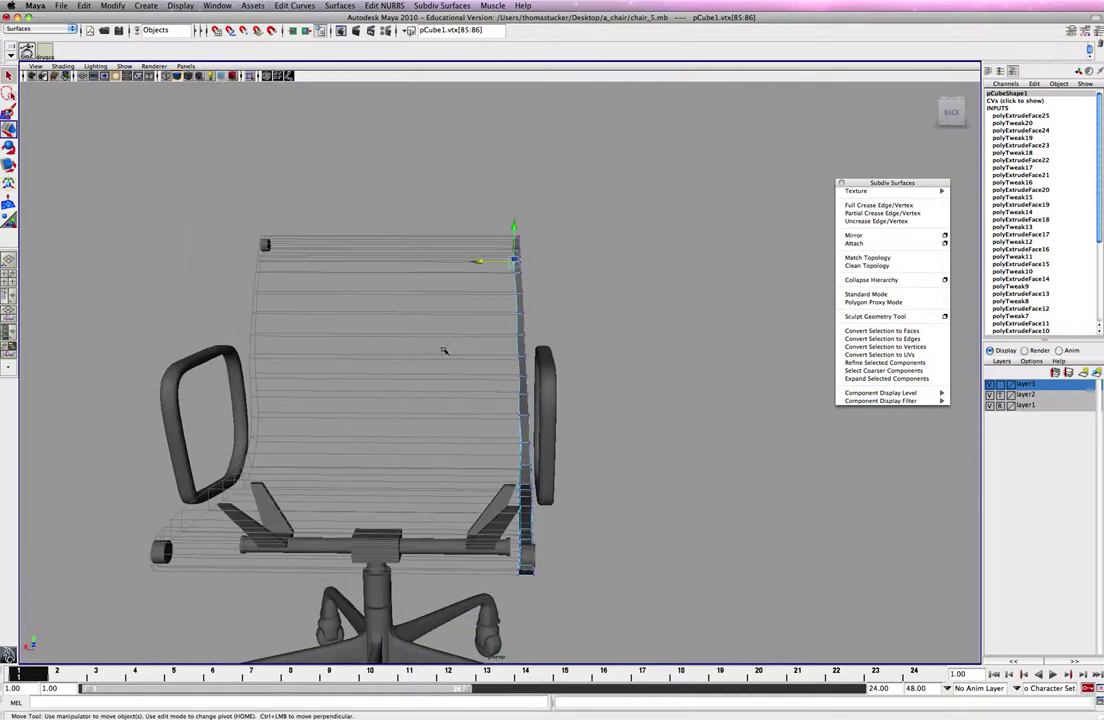
key(space)
key(space)
alt+drag(648, 296, 370, 344)
alt+right_drag(372, 346, 495, 402)
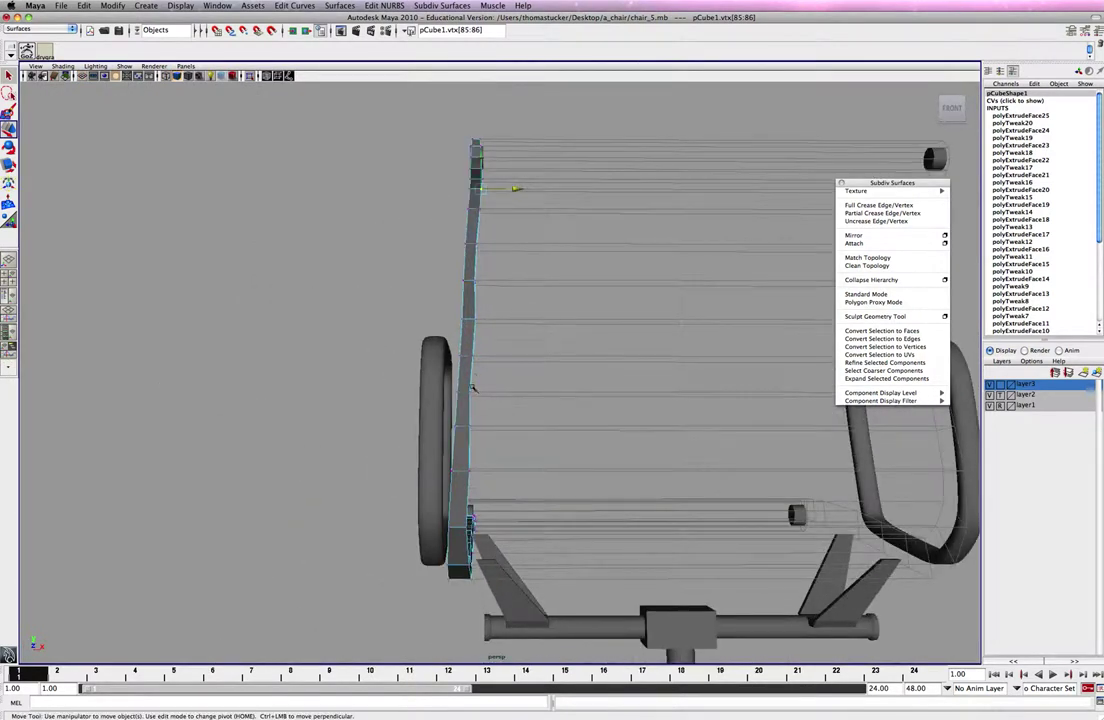
drag(463, 386, 476, 403)
click(489, 392)
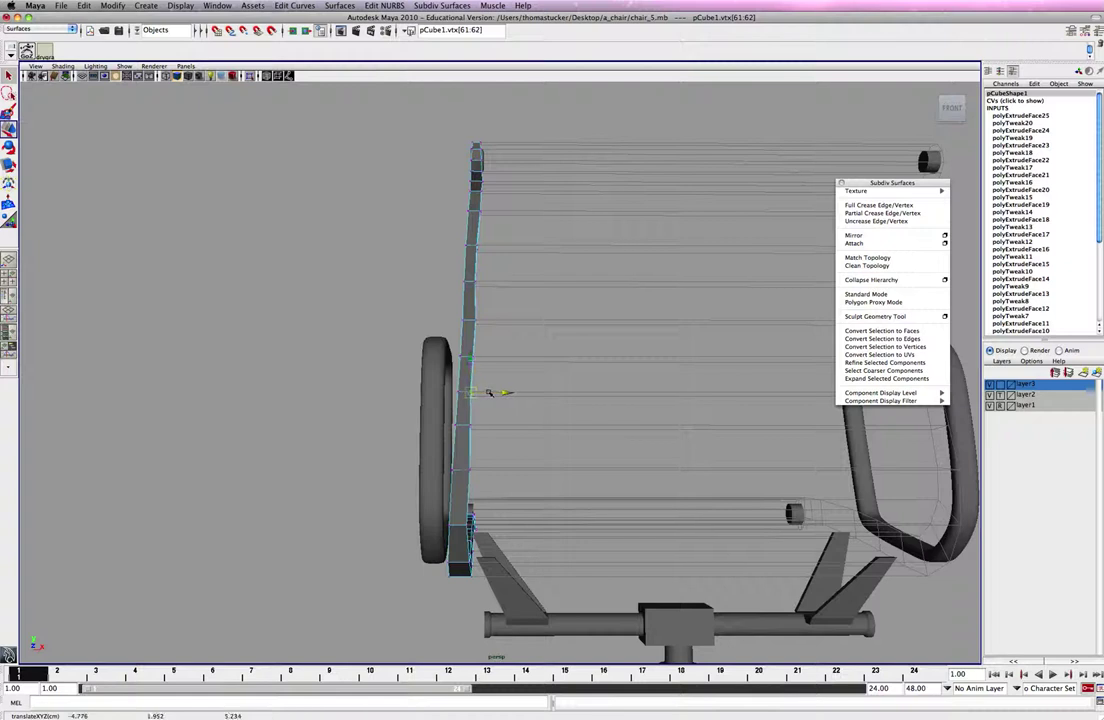
drag(464, 312, 492, 321)
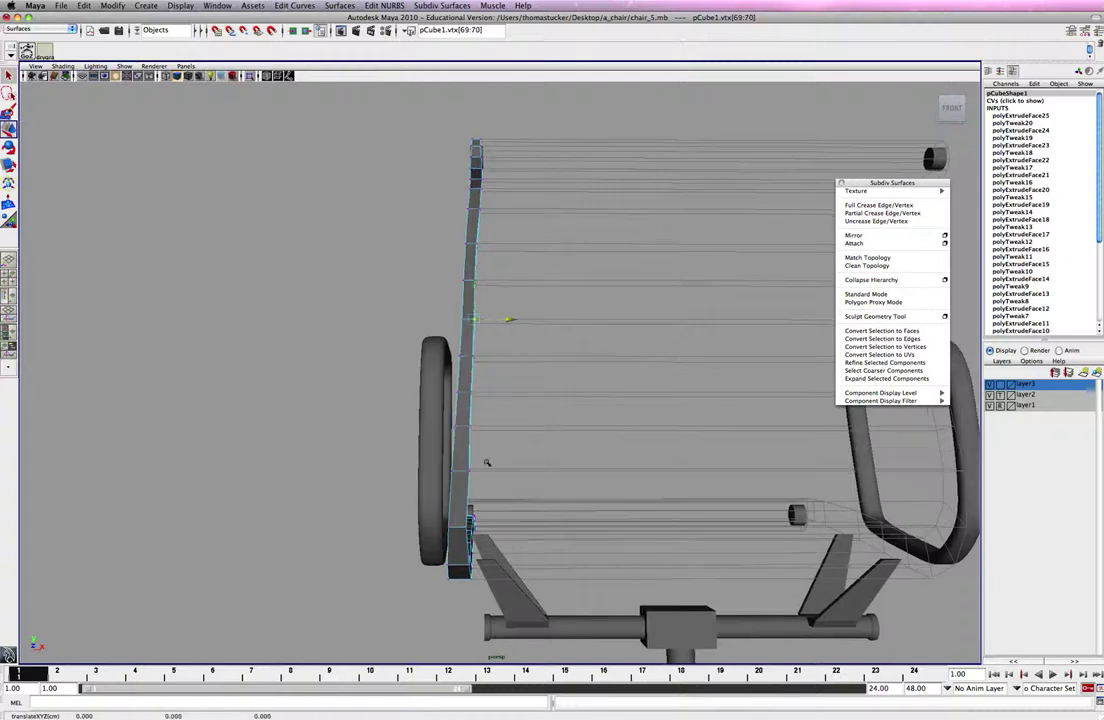
mouse_move(490, 482)
alt+mouse_down()
mouse_move(492, 468)
mouse_move(477, 461)
mouse_move(487, 462)
alt+mouse_up()
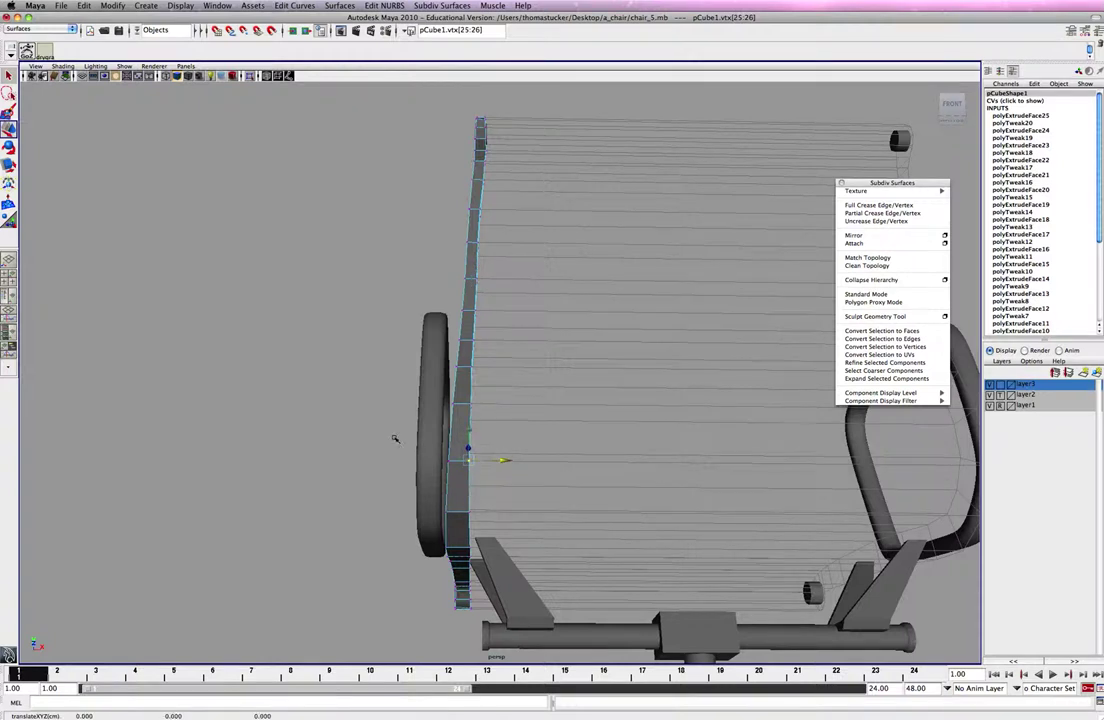
In the side view, move the strip's vertices at the front end of the seat to fit around the front tube.
alt+drag(394, 439, 363, 458)
alt+right_drag(322, 464, 483, 470)
alt+drag(483, 470, 542, 443)
key(space)
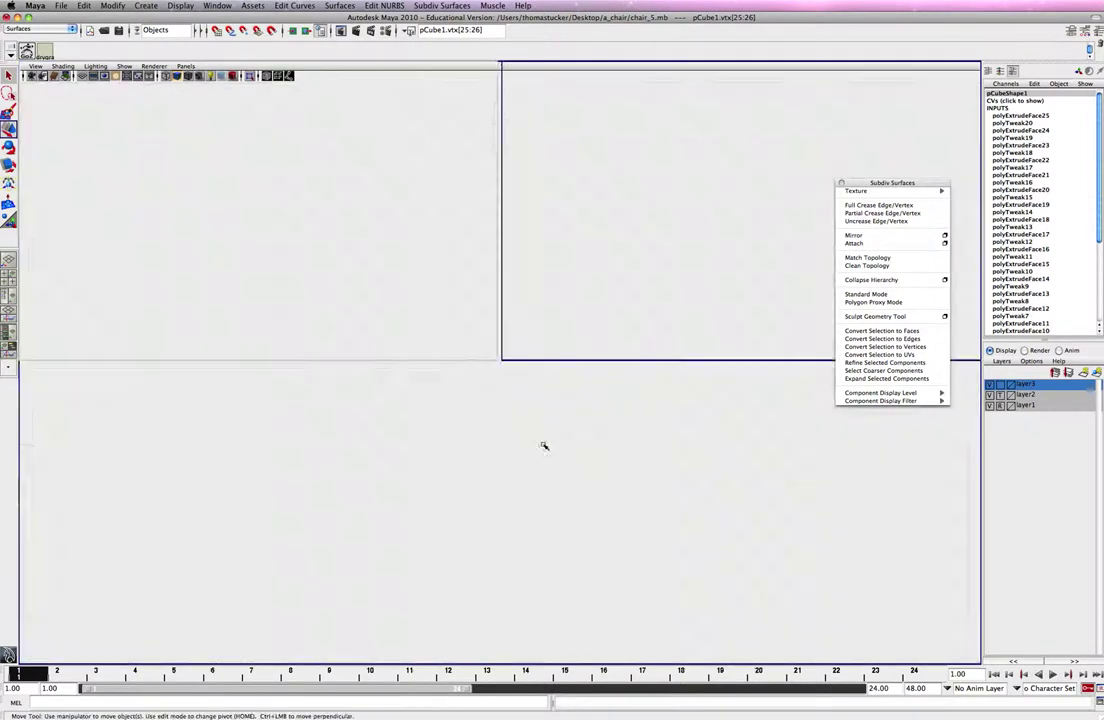
key(space)
alt+right_drag(537, 492, 704, 508)
alt+middle_drag(686, 474, 429, 346)
alt+right_drag(429, 346, 540, 450)
alt+middle_drag(616, 431, 413, 306)
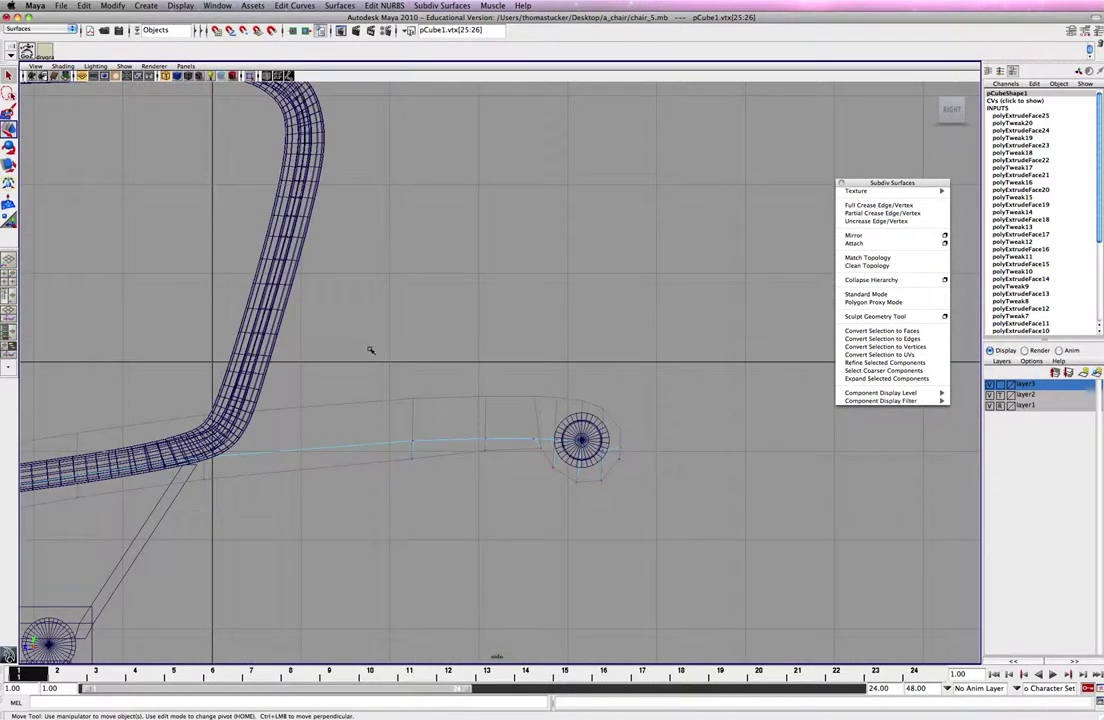
alt+right_drag(370, 350, 540, 400)
alt+right_drag(581, 468, 567, 464)
drag(567, 464, 621, 463)
alt+right_drag(620, 461, 622, 462)
drag(615, 463, 684, 482)
scroll(647, 470, up, 1)
In the side view, move the strip's vertices at the top of the backrest in against the upper tube.
alt+right_drag(701, 499, 476, 463)
alt+middle_drag(380, 346, 680, 524)
drag(460, 324, 550, 376)
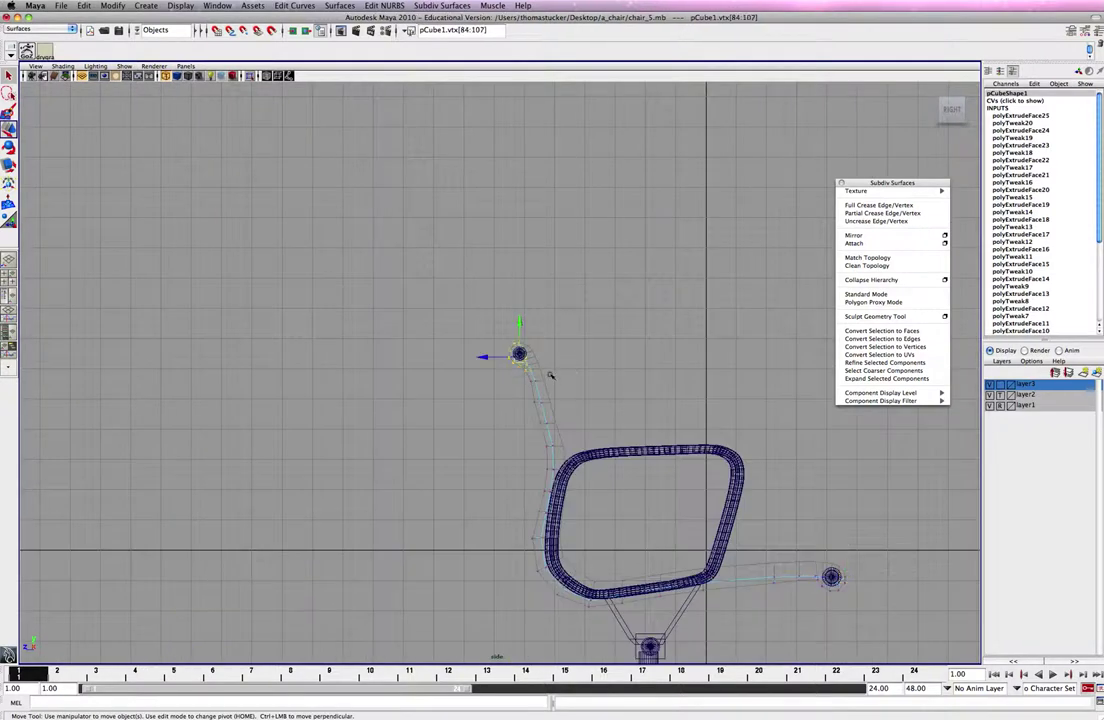
key(f)
mouse_move(640, 392)
alt+right_down()
mouse_move(603, 382)
mouse_move(620, 384)
alt+right_up()
mouse_move(494, 295)
mouse_down()
mouse_move(520, 311)
mouse_move(481, 309)
mouse_move(549, 344)
mouse_move(471, 356)
mouse_move(561, 391)
mouse_move(499, 396)
mouse_up()
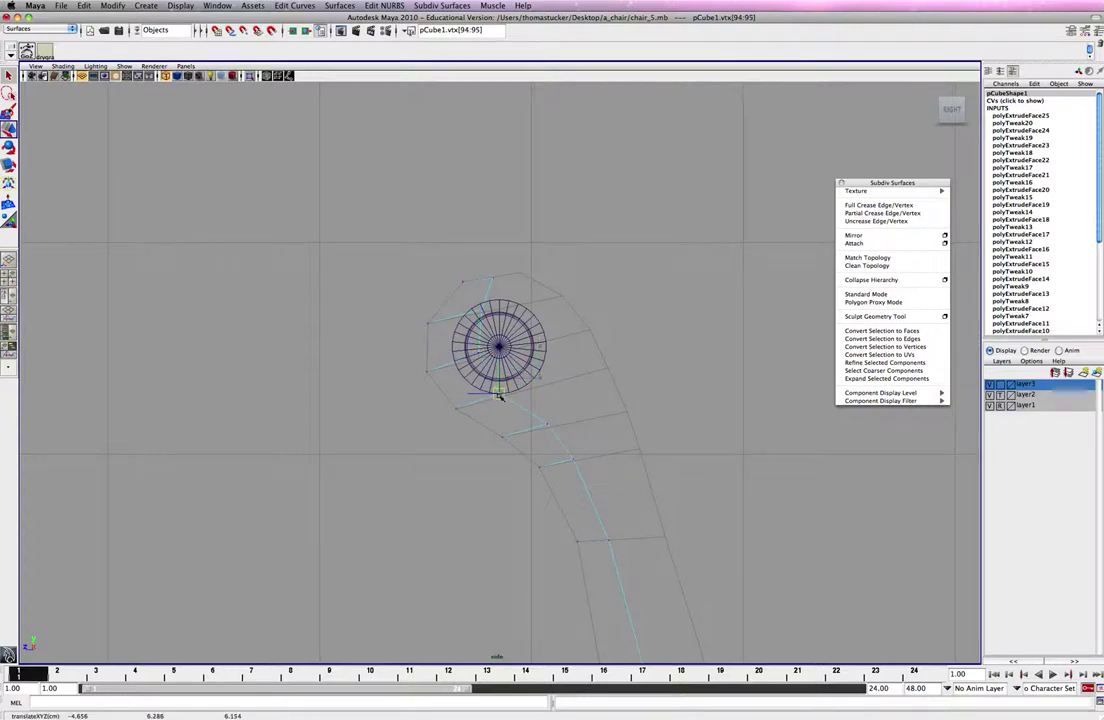
Leave vertex editing of the side frame, deselect it and view the whole chair in perspective from behind.
key(space)
drag(690, 376, 696, 256)
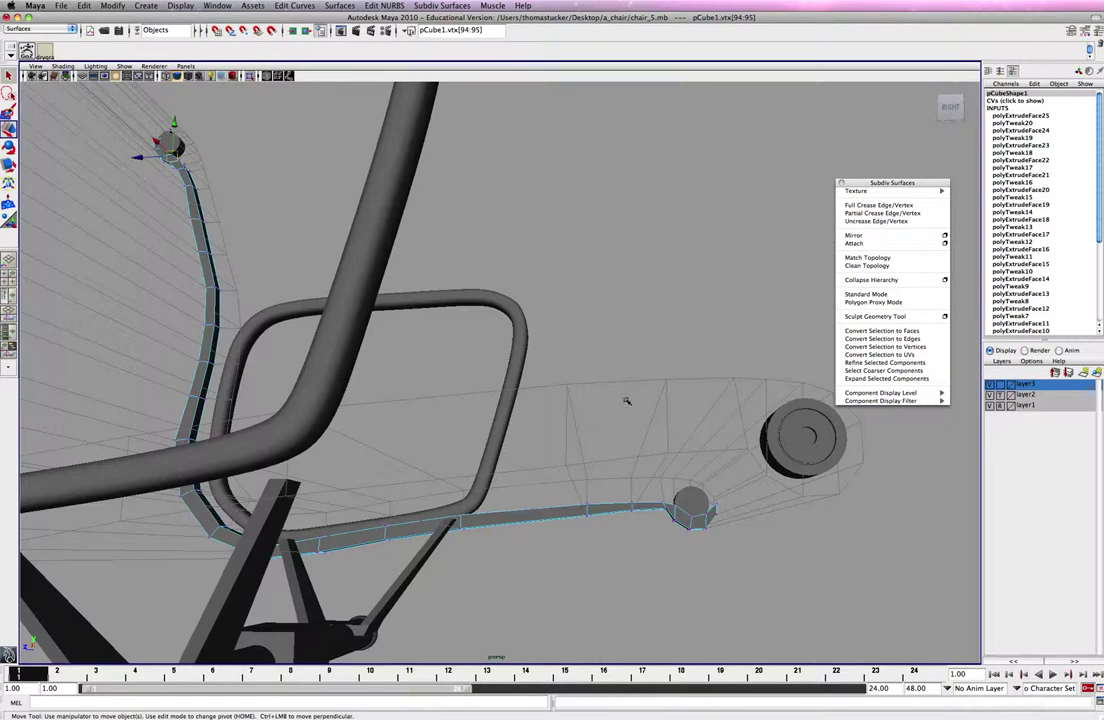
alt+right_drag(626, 401, 367, 416)
alt+right_drag(547, 419, 480, 411)
mouse_move(562, 404)
alt+mouse_down()
mouse_move(482, 418)
mouse_move(461, 436)
mouse_move(391, 381)
alt+mouse_up()
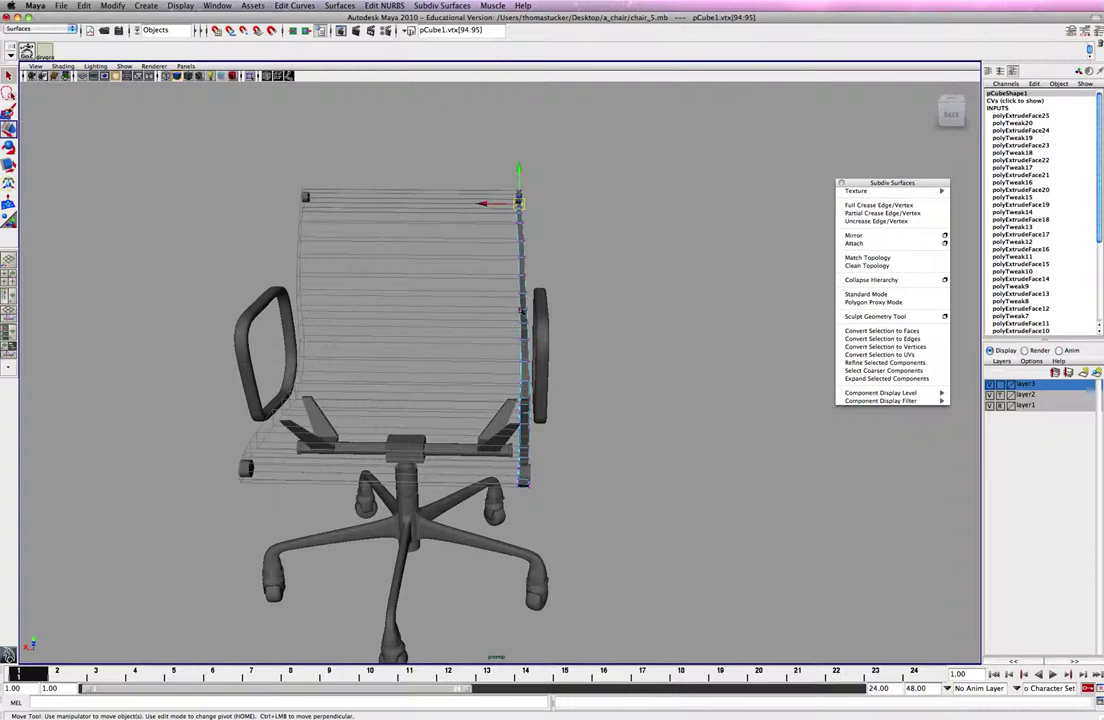
right_drag(521, 310, 594, 280)
click(612, 270)
alt+drag(616, 274, 590, 322)
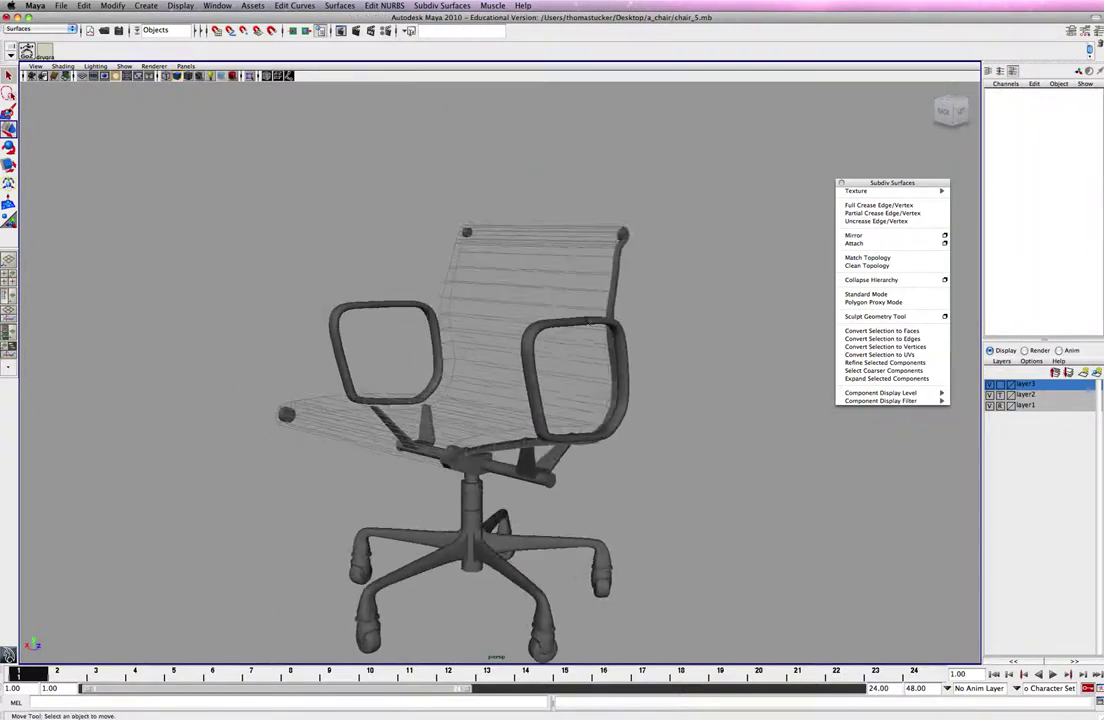
Set layer3 to template and make layer2 editable, then put the seat and backrest into vertex mode in the side view.
click(1000, 385)
click(1000, 394)
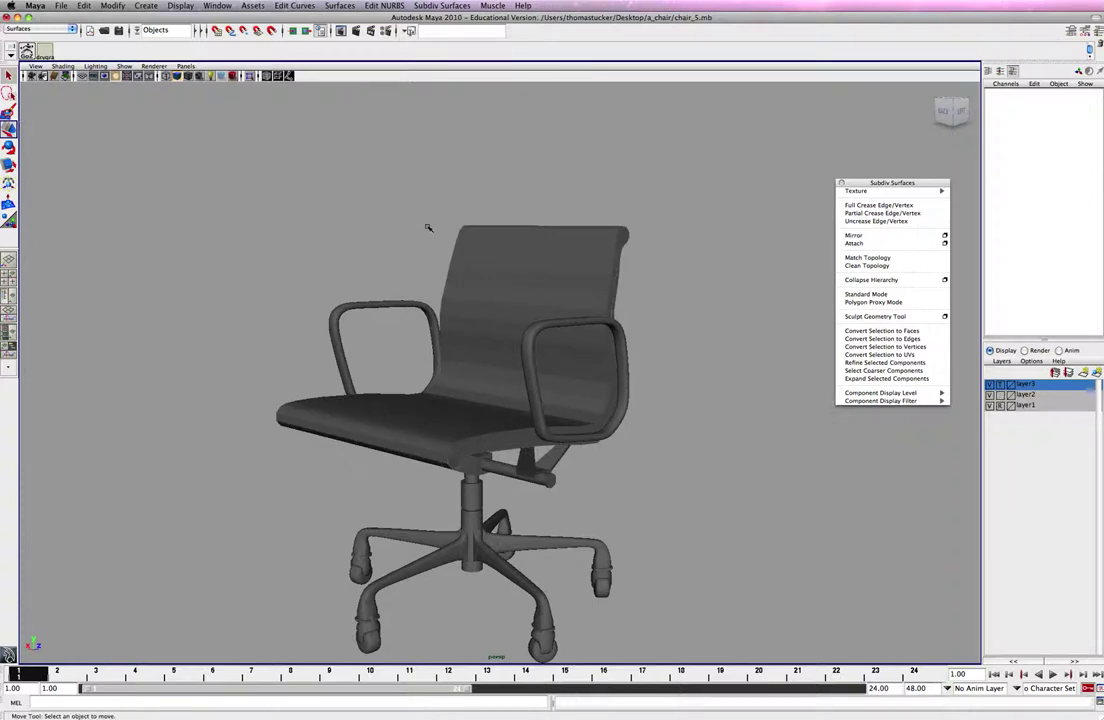
drag(429, 228, 496, 277)
key(space)
key(space)
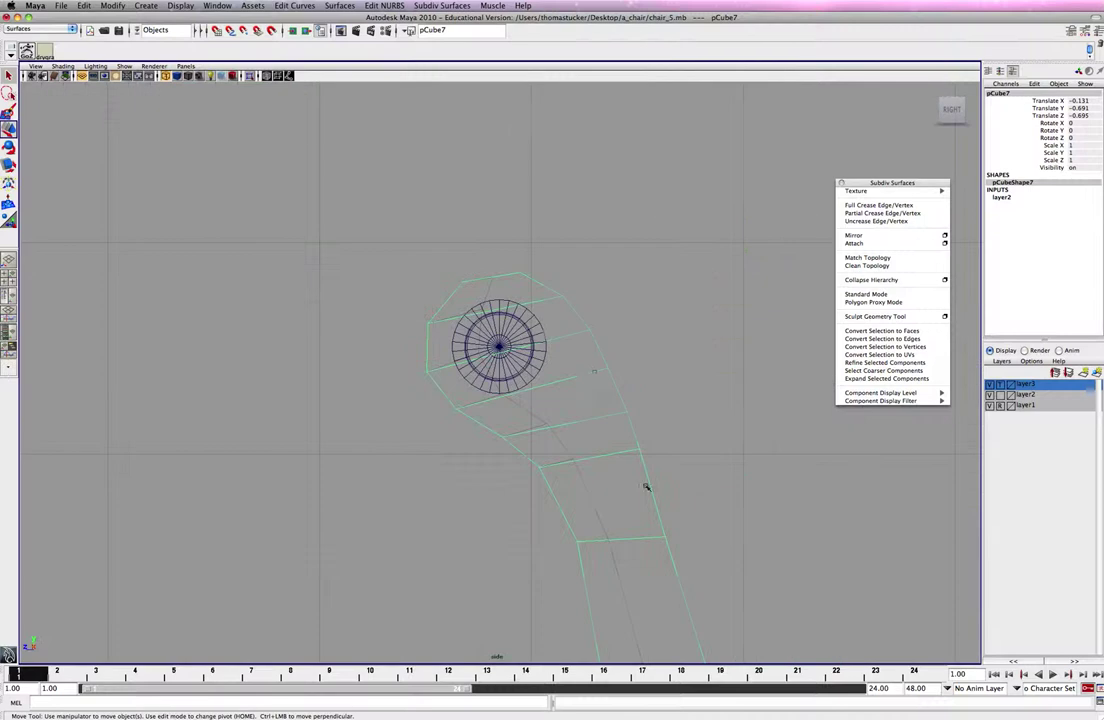
alt+middle_drag(586, 373, 554, 263)
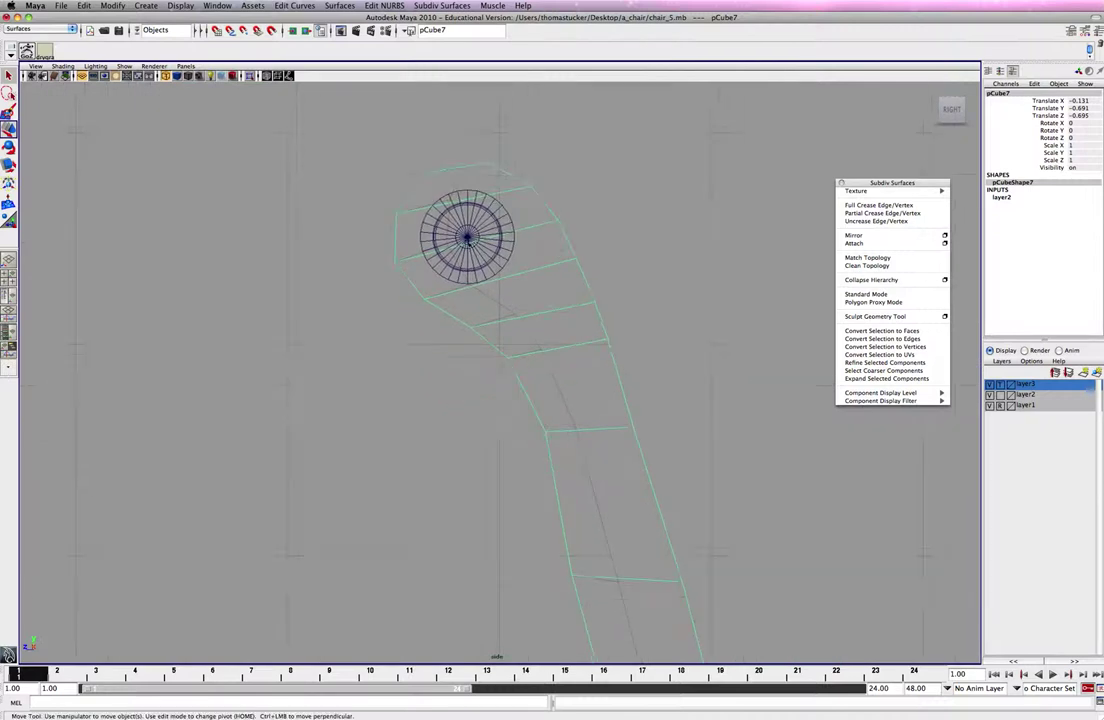
right_drag(467, 241, 425, 241)
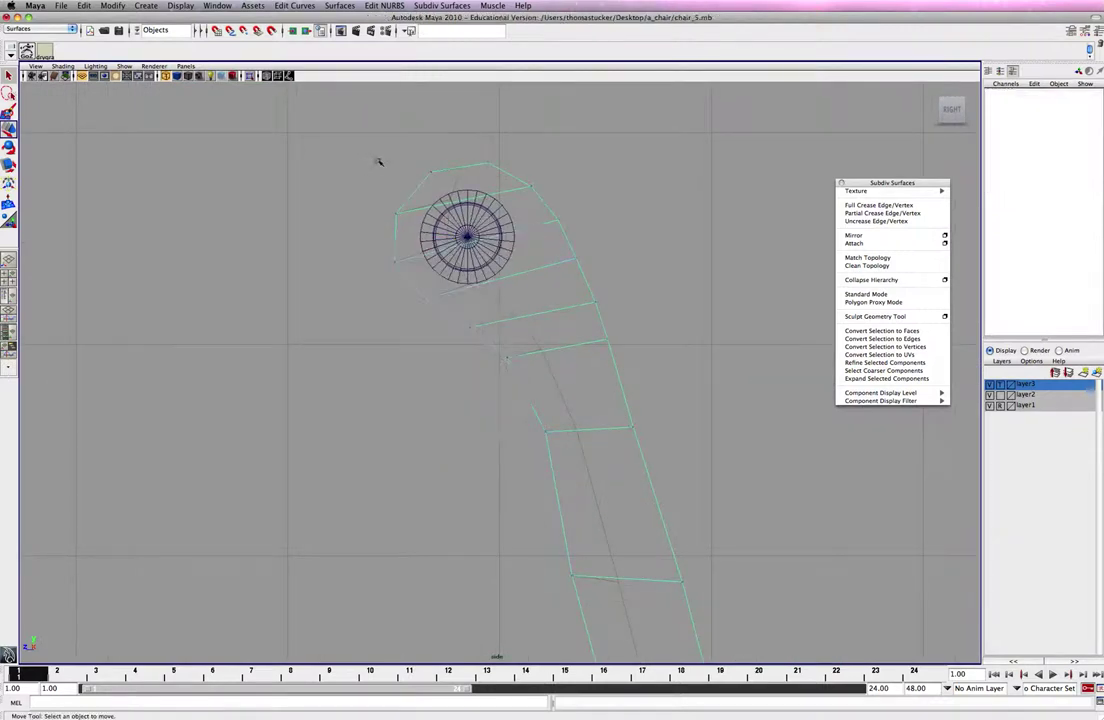
Try to pull the vertices of the backrest's rolled top end in closer around the upper tube.
drag(447, 188, 440, 176)
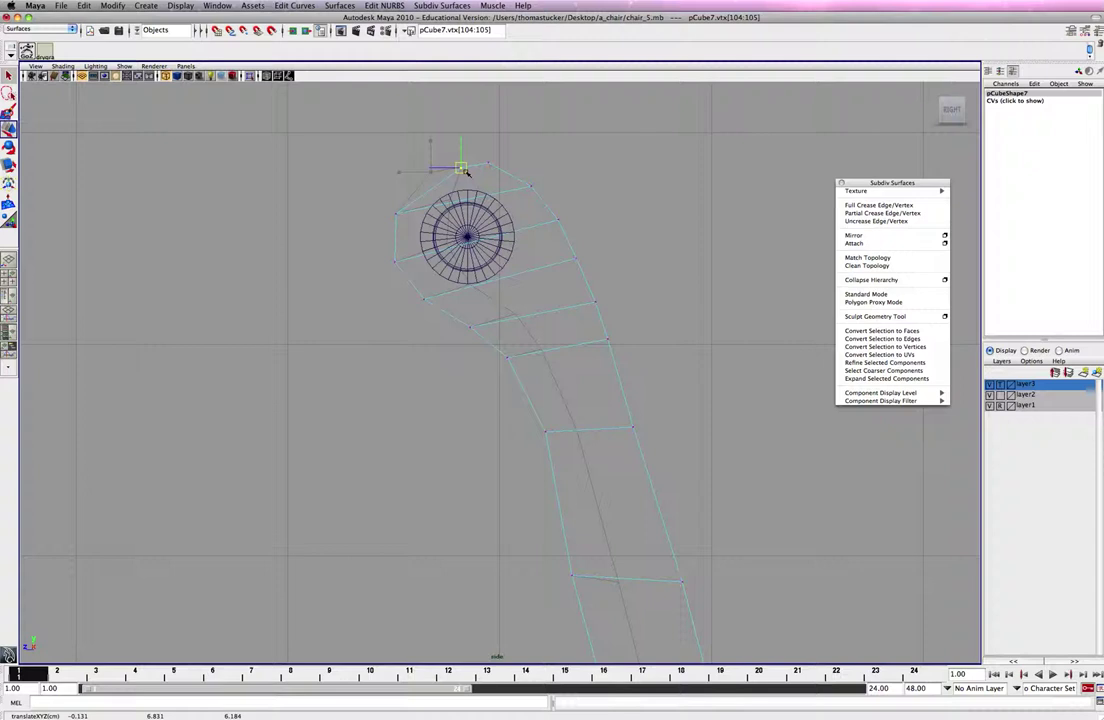
drag(368, 201, 475, 285)
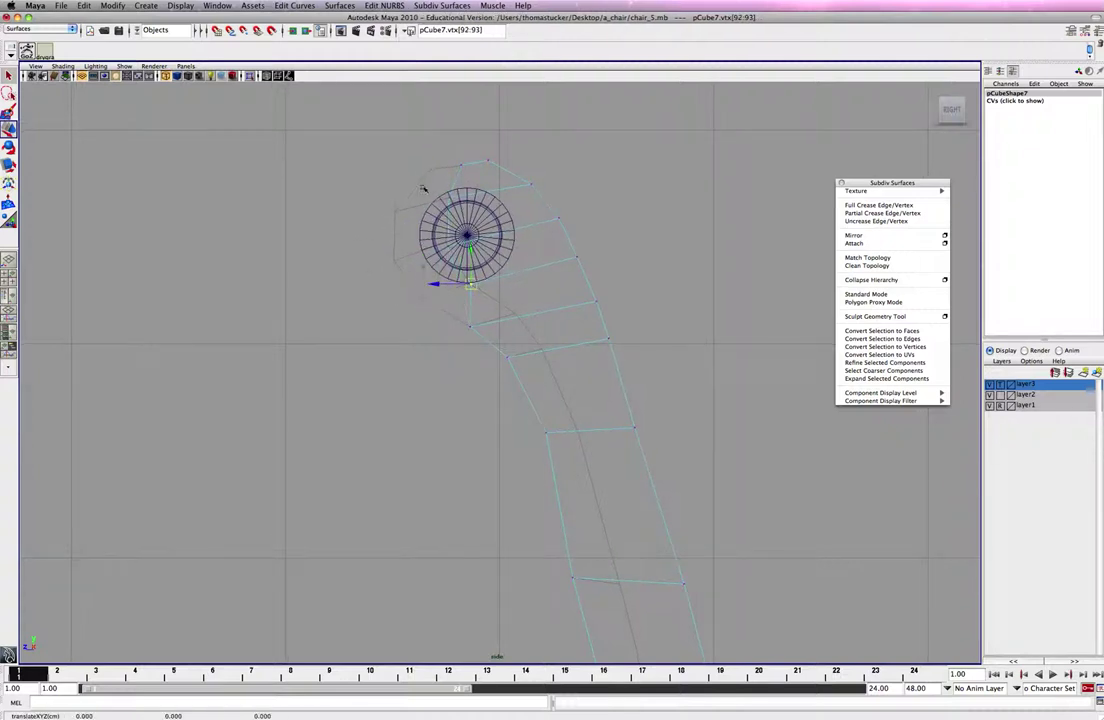
scroll(421, 187, up, 1)
drag(421, 187, 393, 238)
mouse_move(439, 152)
mouse_down()
mouse_move(466, 175)
mouse_move(429, 168)
mouse_up()
alt+middle_drag(474, 333, 444, 249)
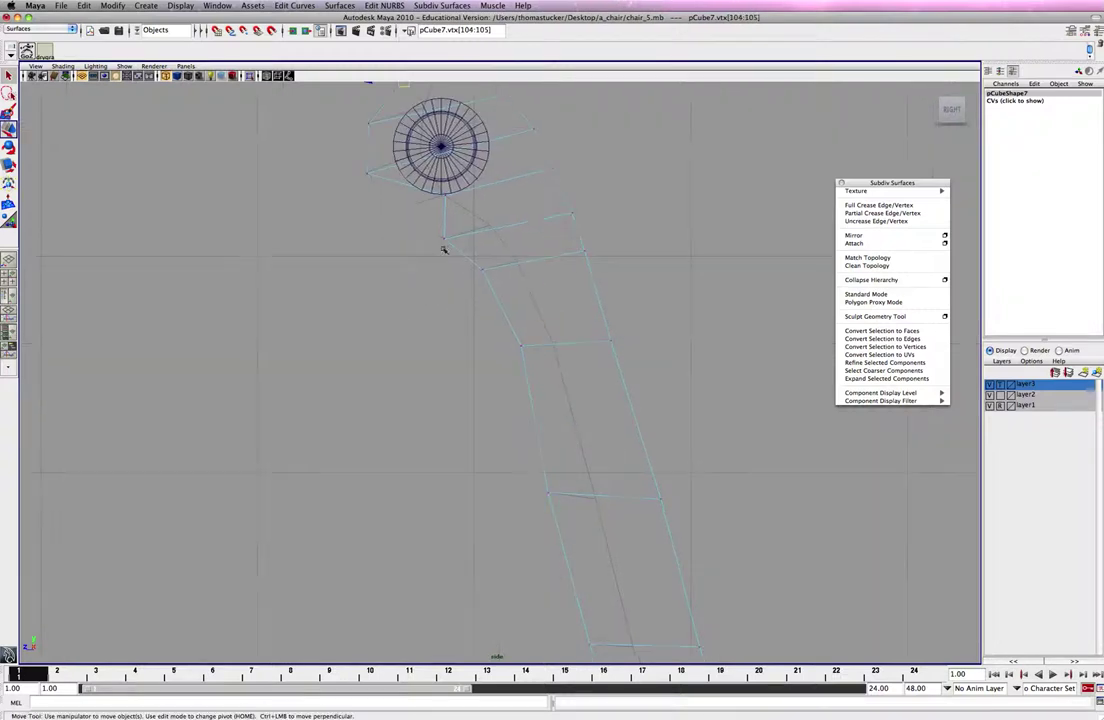
drag(452, 205, 451, 246)
Move the rear vertices of the upper backrest forward to thin it below the rolled top end.
drag(444, 239, 479, 230)
drag(482, 269, 517, 259)
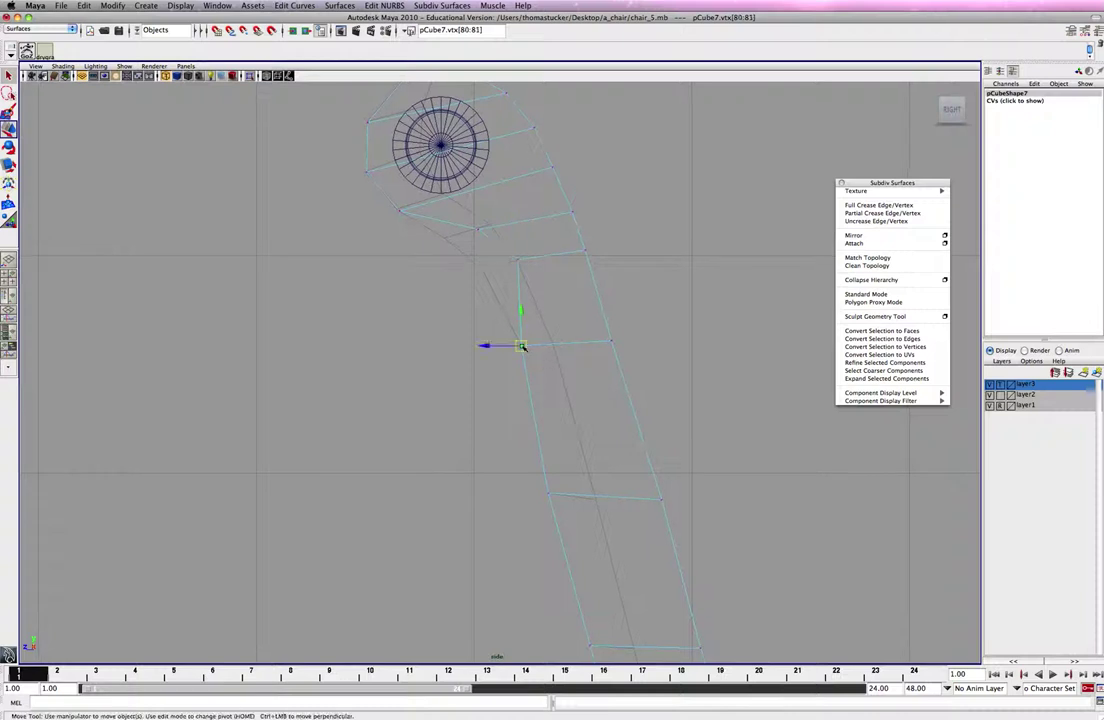
scroll(560, 360, down, 5)
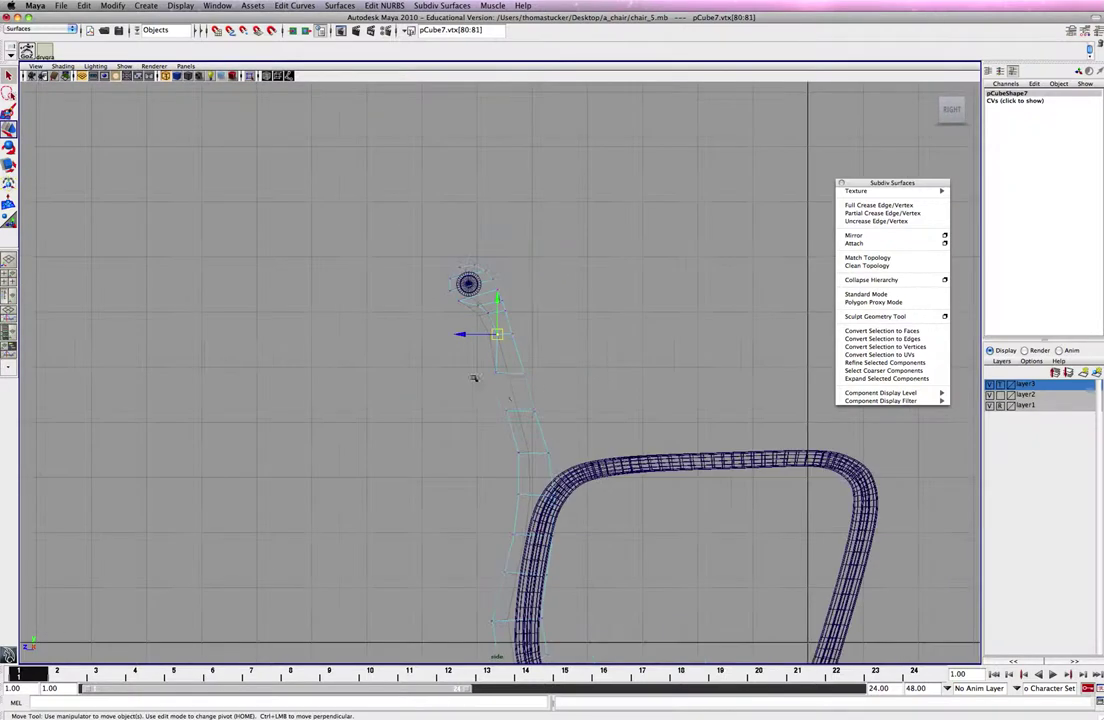
alt+middle_drag(507, 397, 506, 305)
alt+right_drag(478, 345, 531, 296)
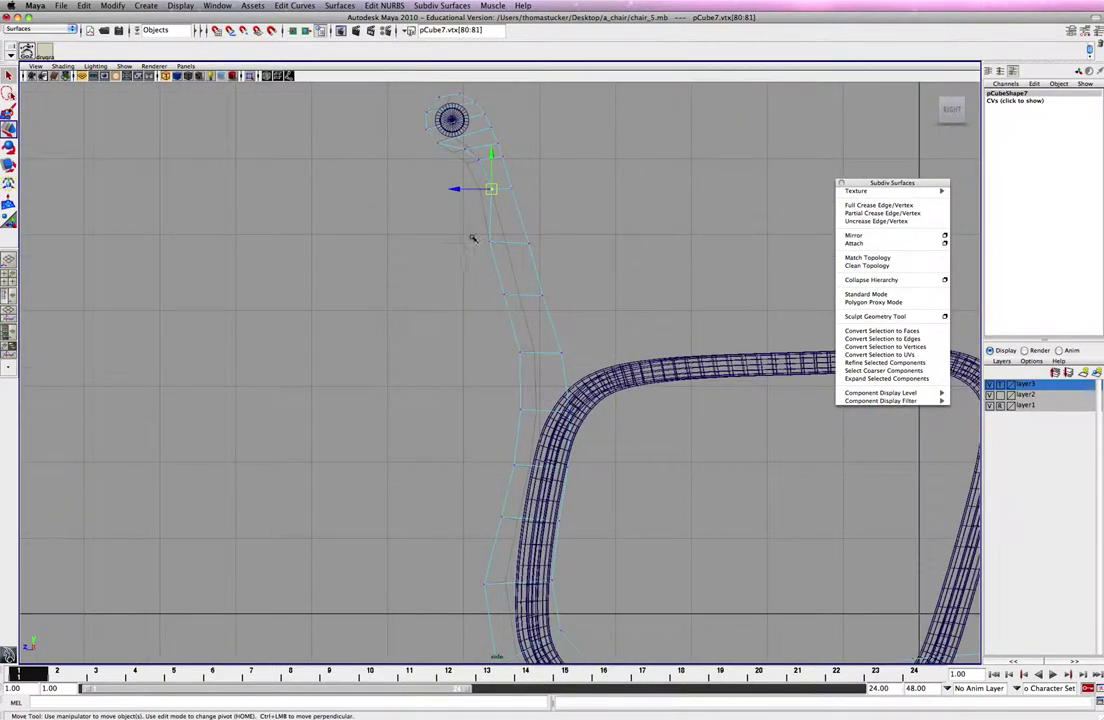
drag(523, 365, 480, 234)
scroll(518, 283, down, 1)
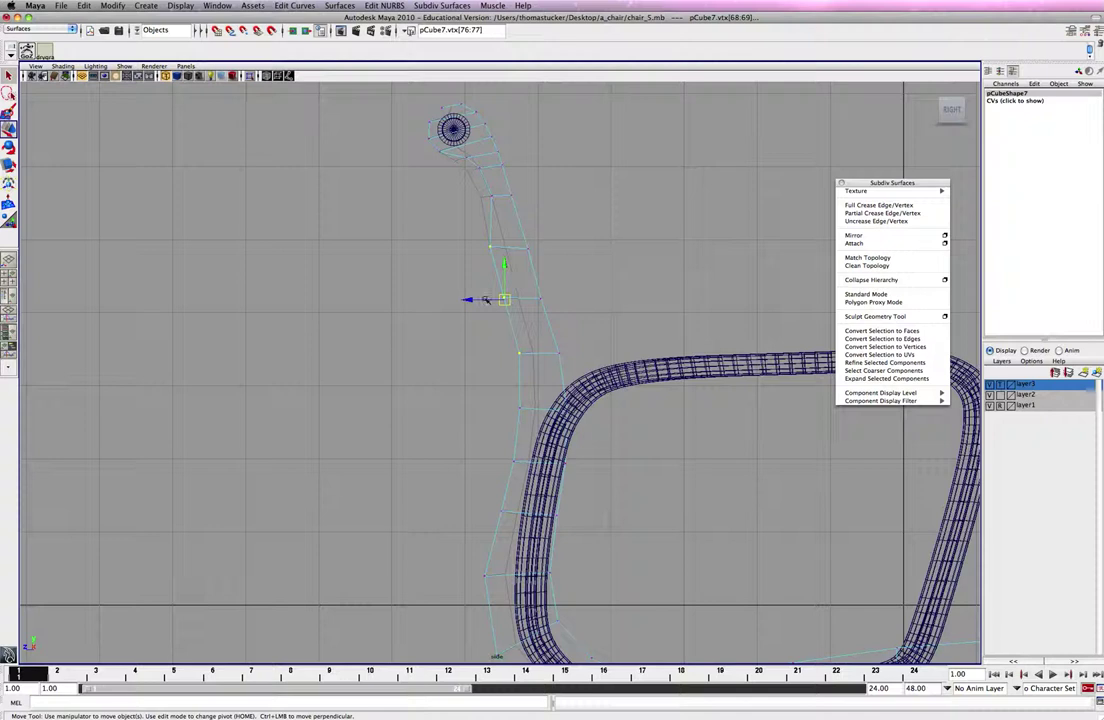
drag(485, 300, 490, 301)
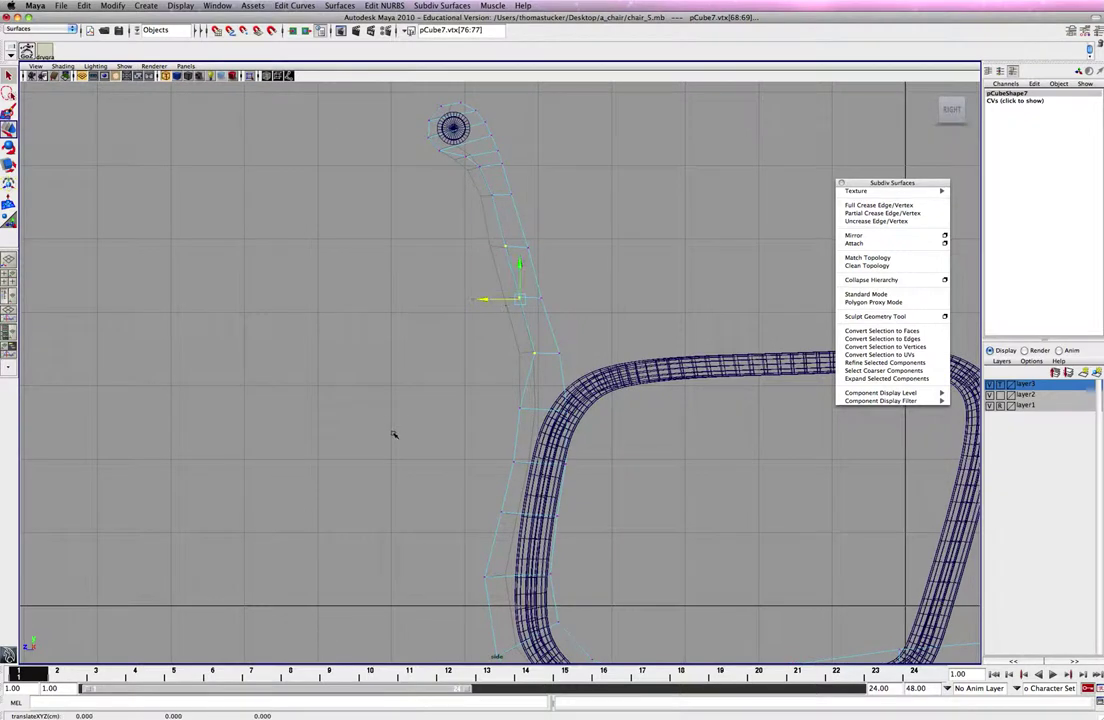
Move the rear vertices of the middle and lower backrest forward, continuing around the bend into the seat.
alt+middle_drag(393, 434, 415, 240)
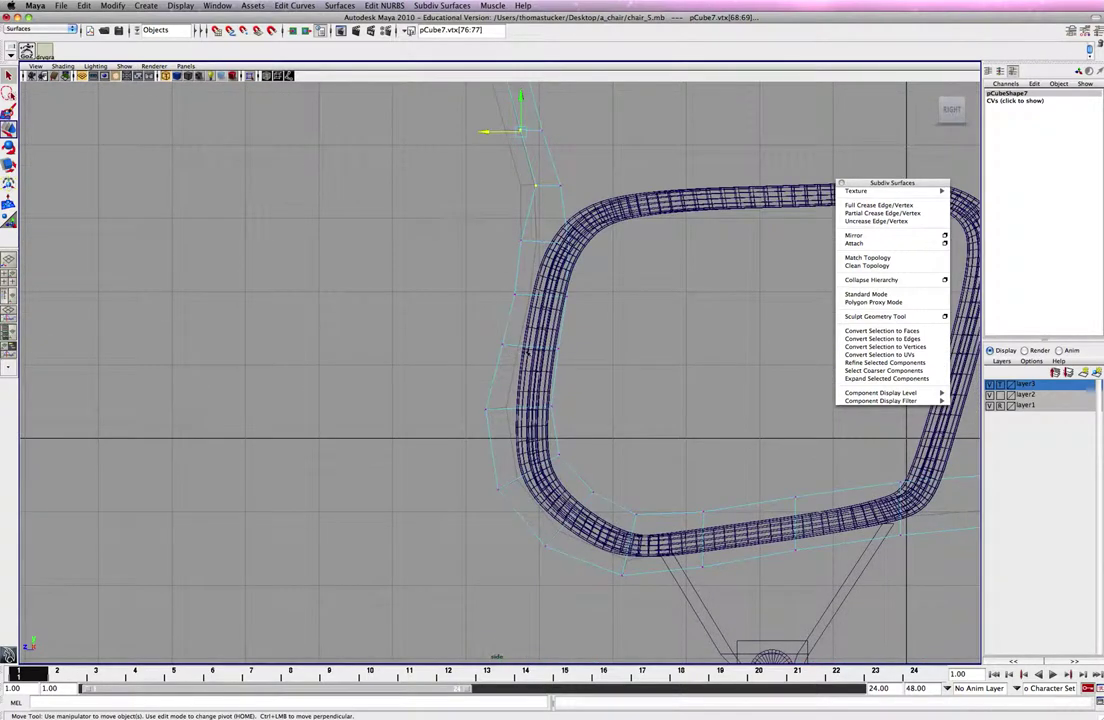
drag(482, 291, 490, 292)
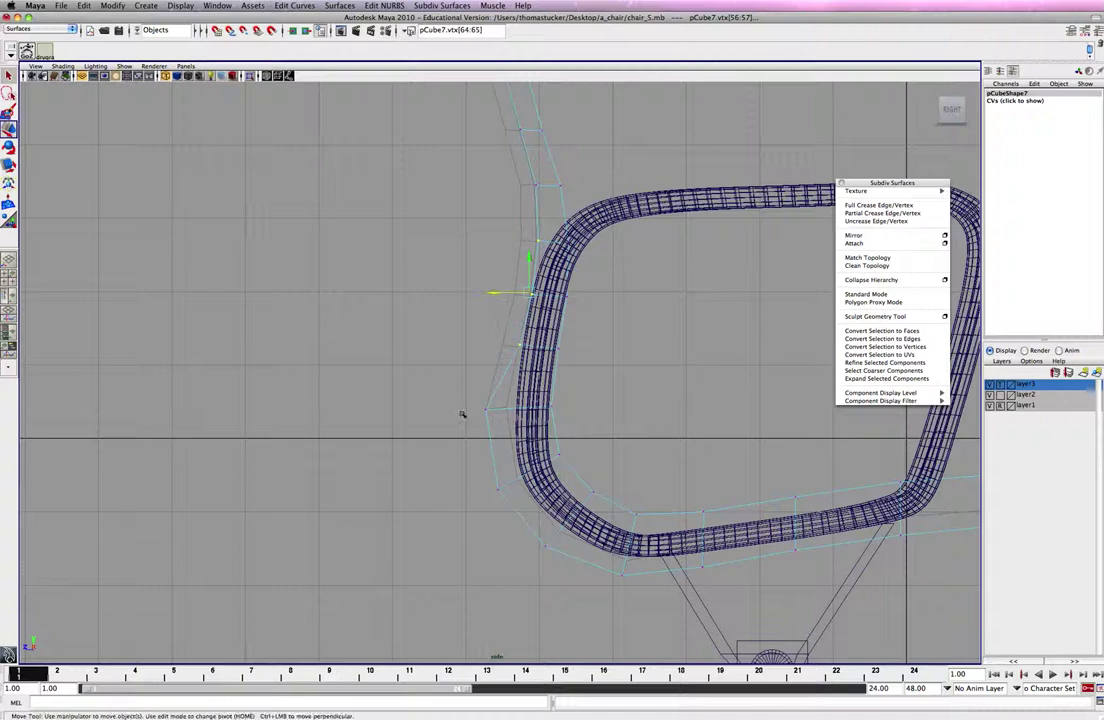
drag(467, 450, 519, 482)
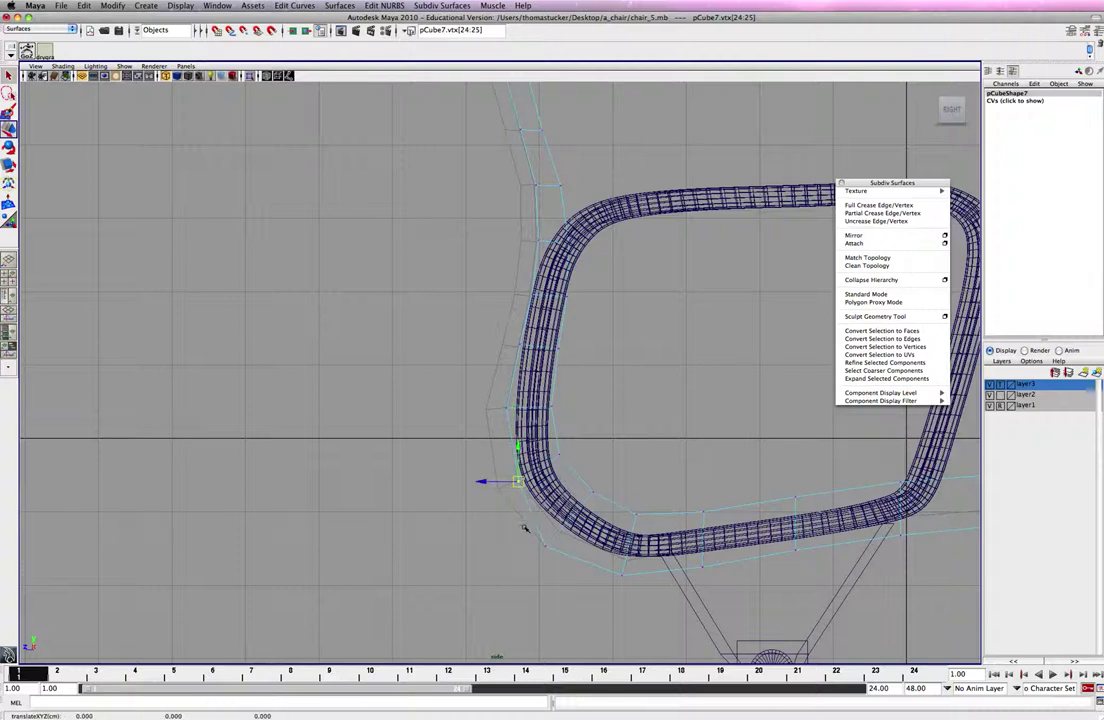
drag(526, 529, 561, 530)
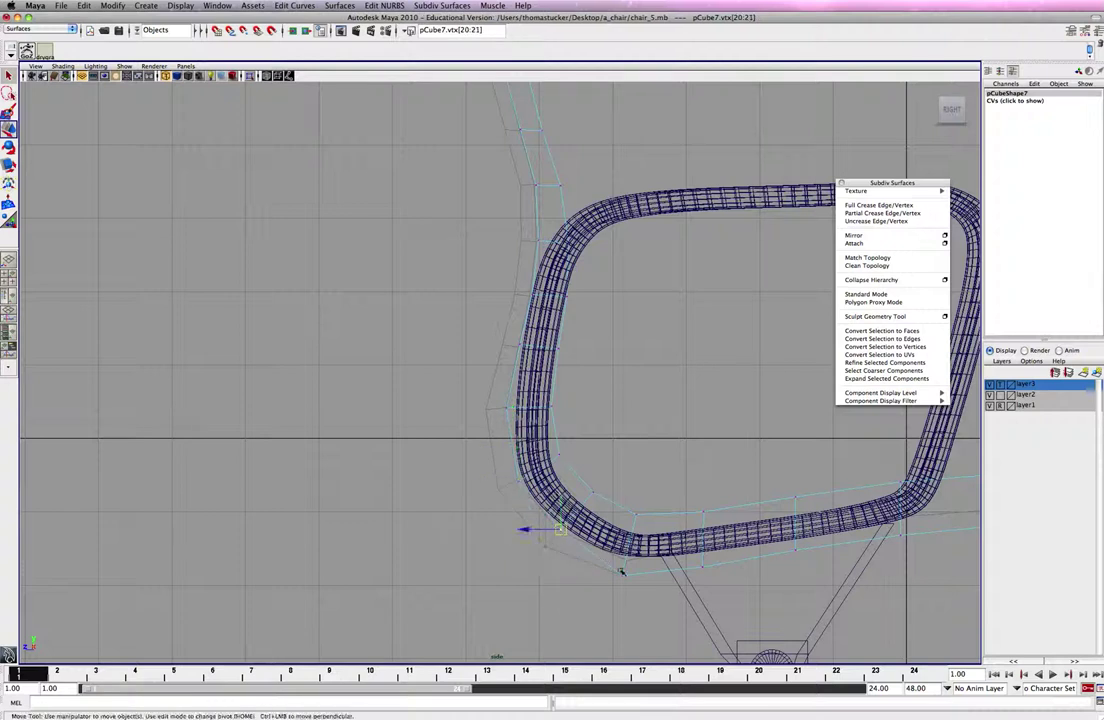
Raise the underside vertices along the rear half of the seat to thin it beneath the armrest.
drag(625, 577, 705, 550)
drag(816, 572, 782, 540)
drag(796, 551, 797, 548)
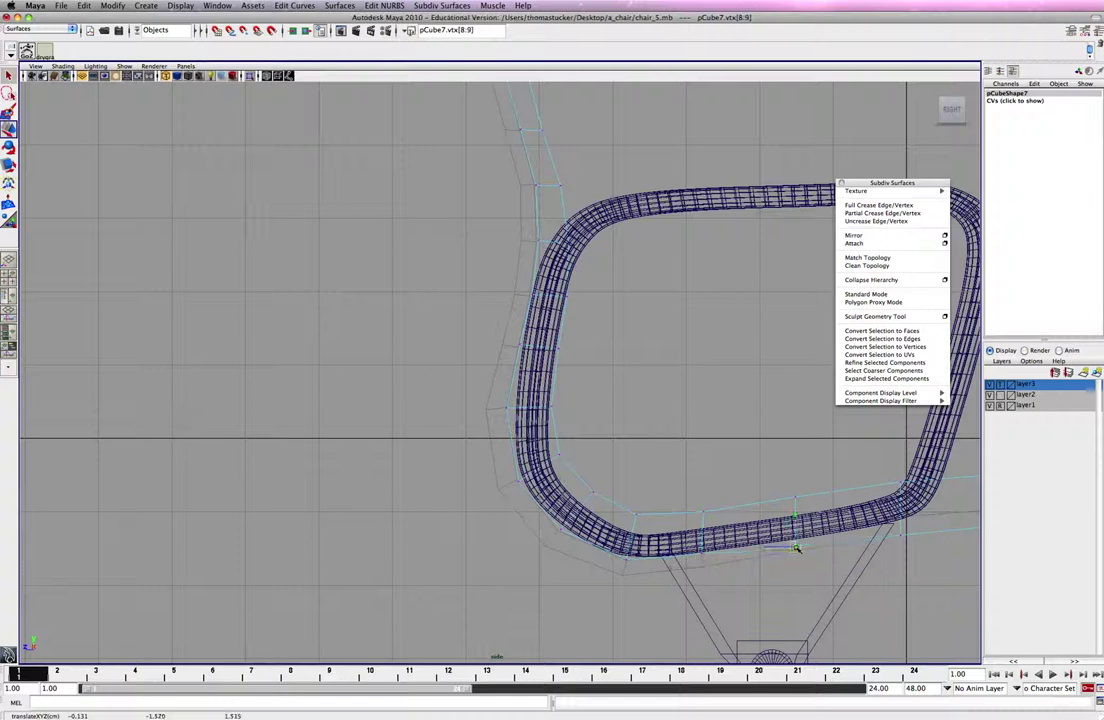
alt+middle_drag(784, 533, 469, 401)
alt+right_drag(446, 414, 678, 438)
key(F8)
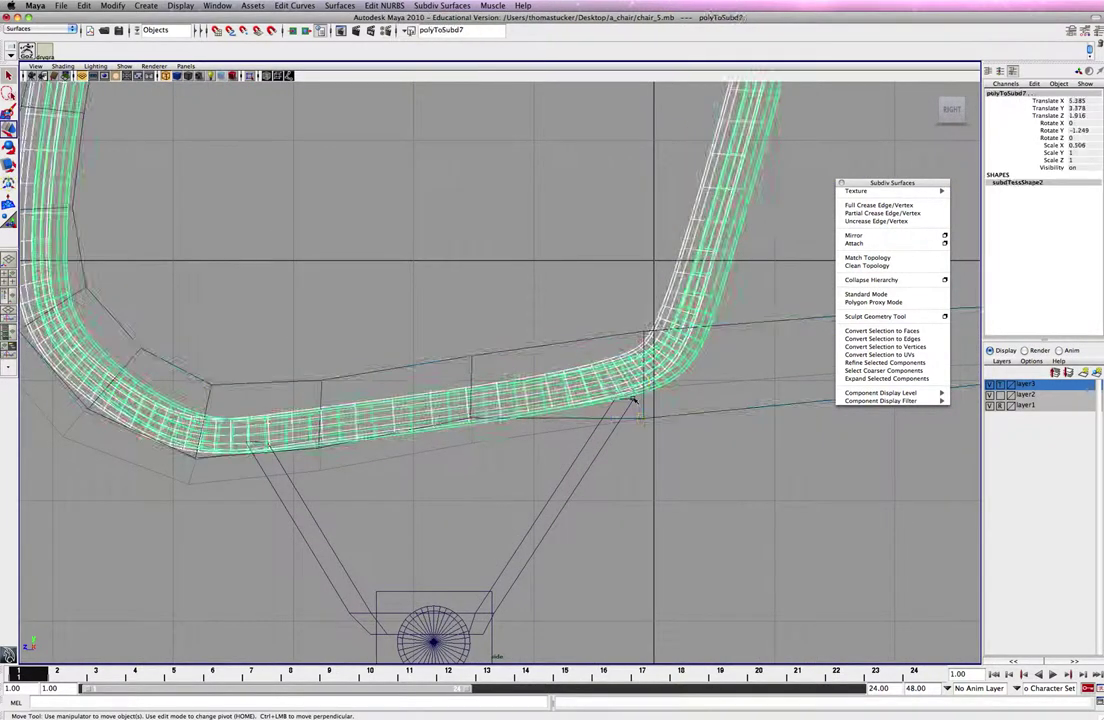
right_click(638, 418)
right_drag(642, 419, 603, 419)
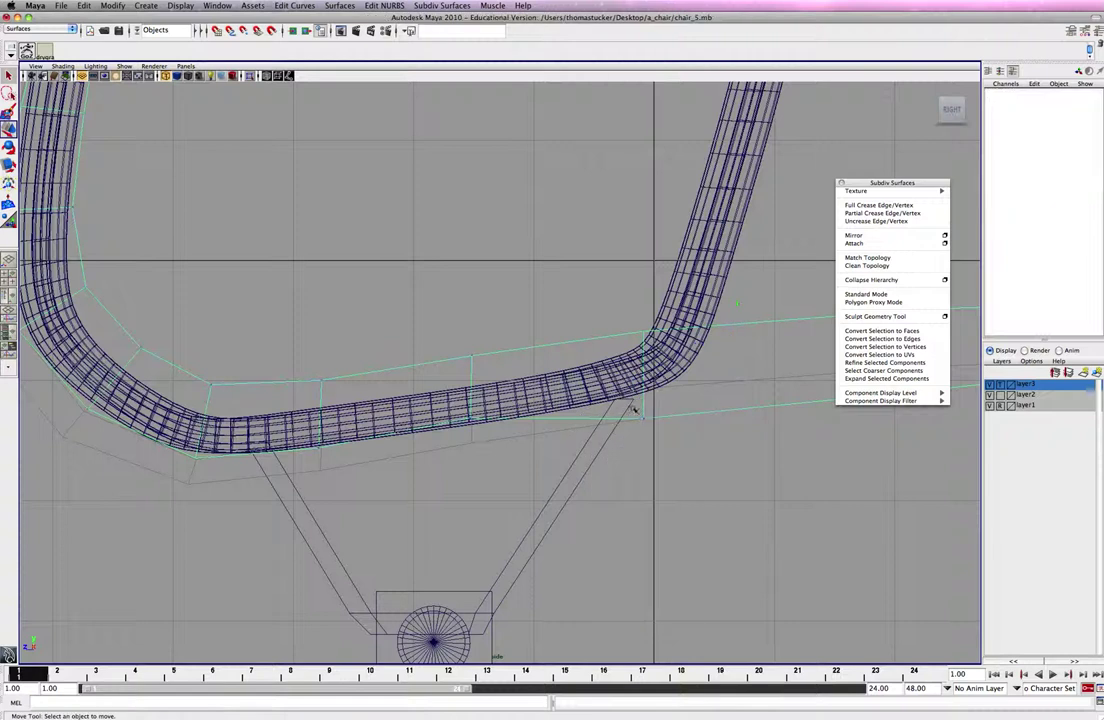
drag(633, 408, 648, 389)
Raise the underside vertices along the front half of the seat up to the roll around the front tube.
alt+middle_drag(700, 403, 314, 475)
drag(505, 438, 654, 480)
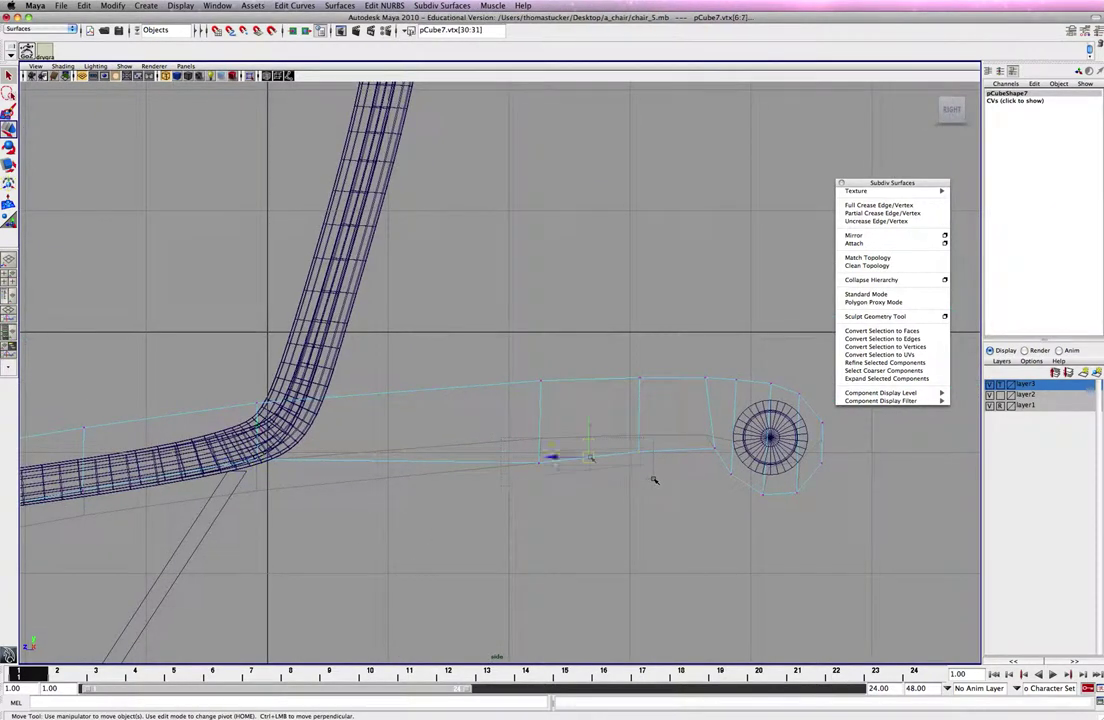
drag(591, 458, 650, 439)
scroll(624, 415, up, 1)
drag(641, 429, 707, 460)
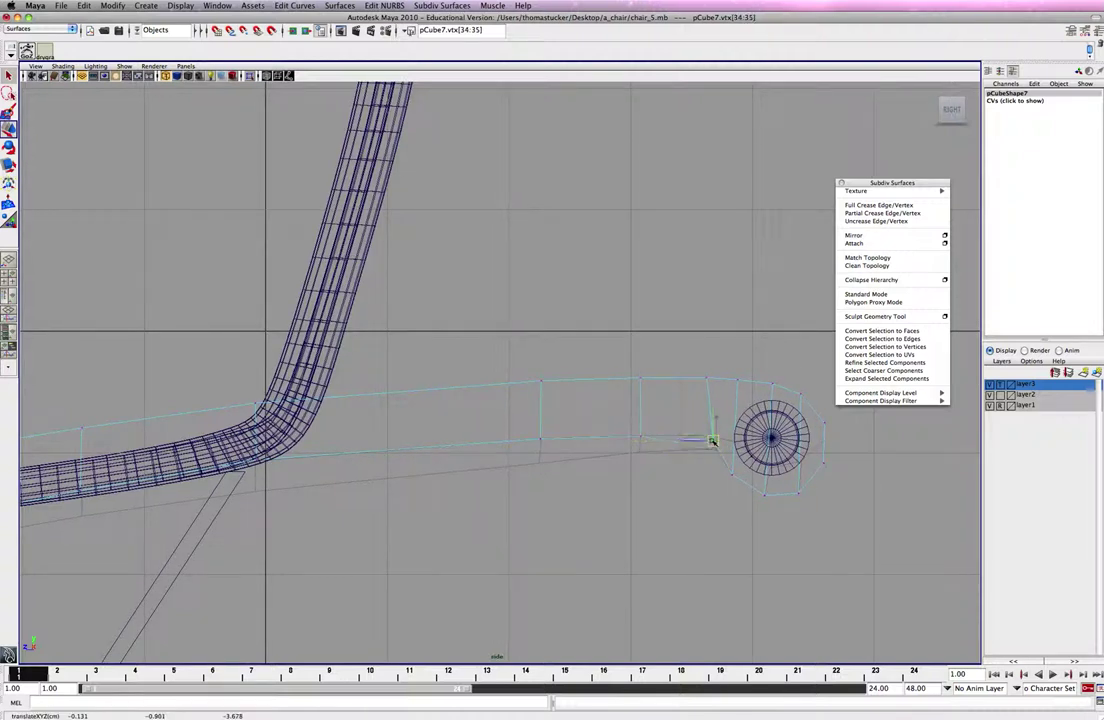
Return to the perspective view, view the thinned seat and backrest from the side, and set layer2 to template.
key(space)
key(space)
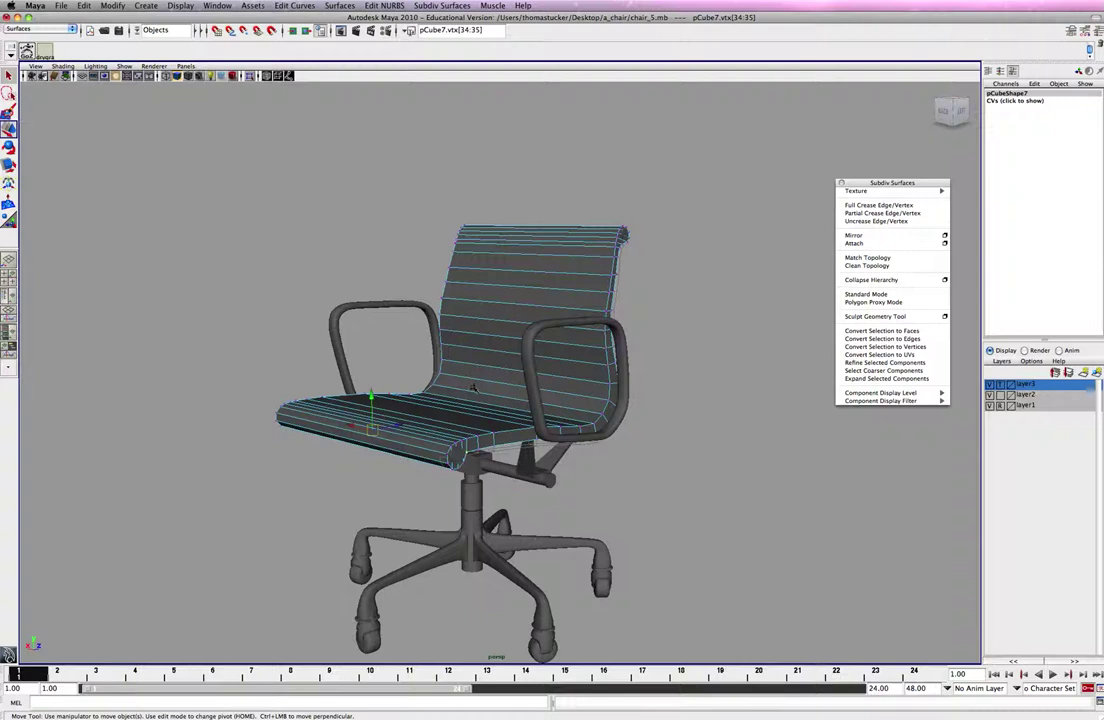
right_click(474, 388)
right_drag(494, 377, 504, 375)
alt+drag(690, 362, 552, 368)
click(1000, 396)
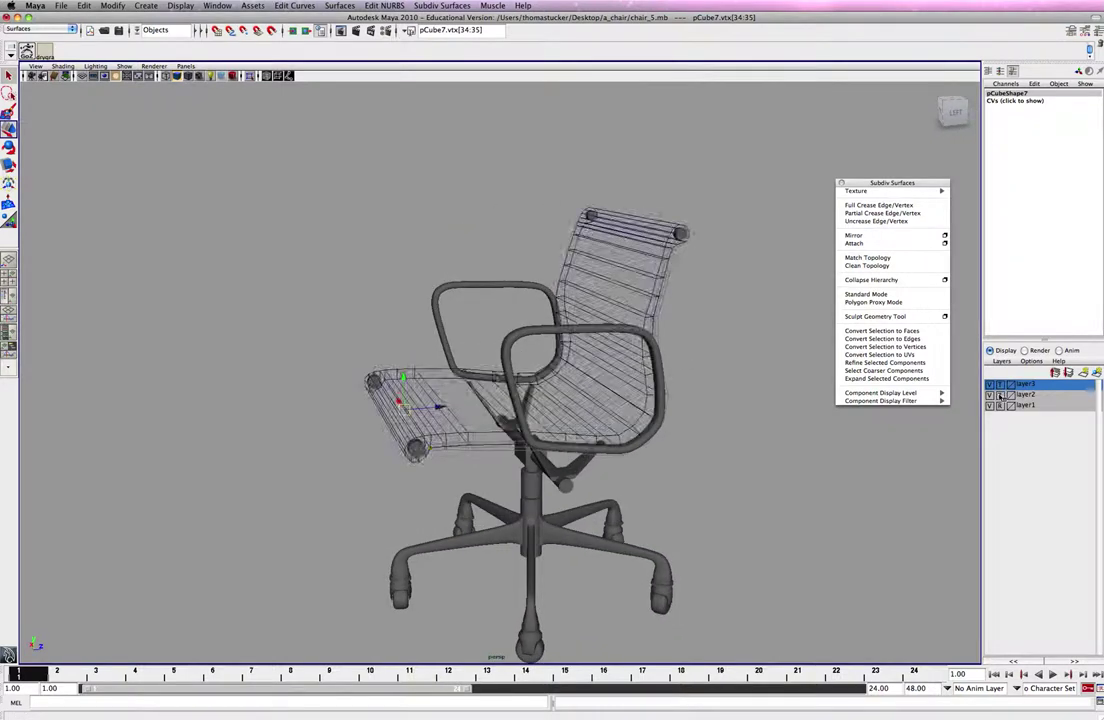
Return layer2 and layer3 to normal display so the seat and side frame are shaded and selectable.
click(1000, 396)
click(777, 438)
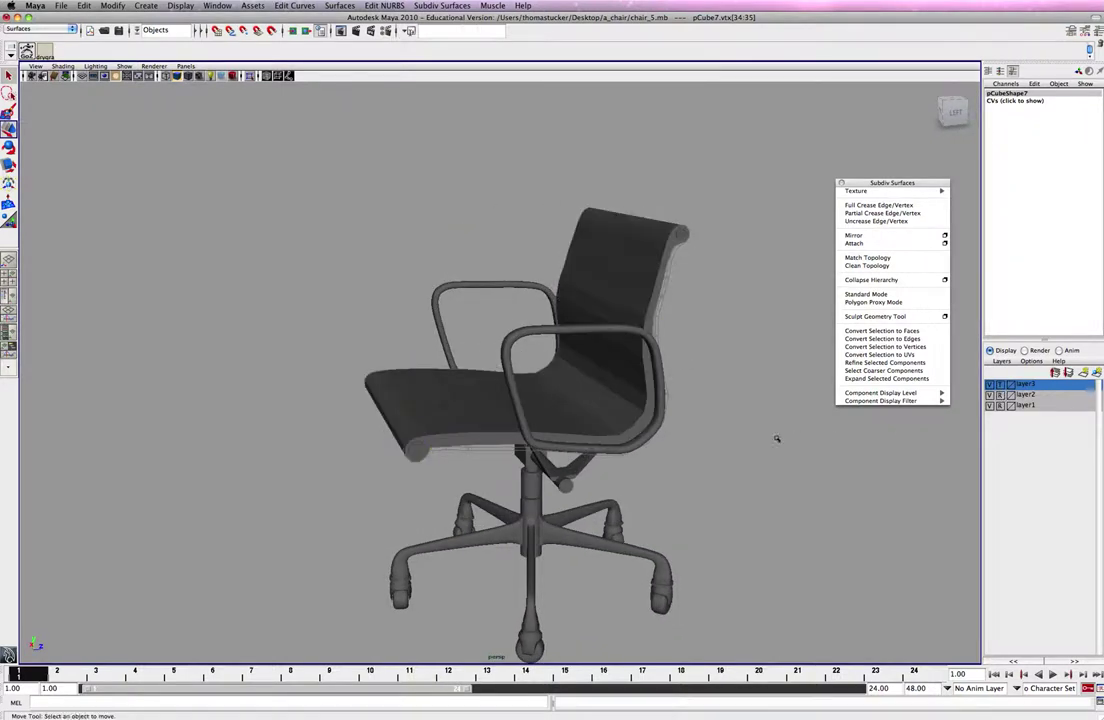
click(1000, 385)
alt+drag(725, 451, 588, 444)
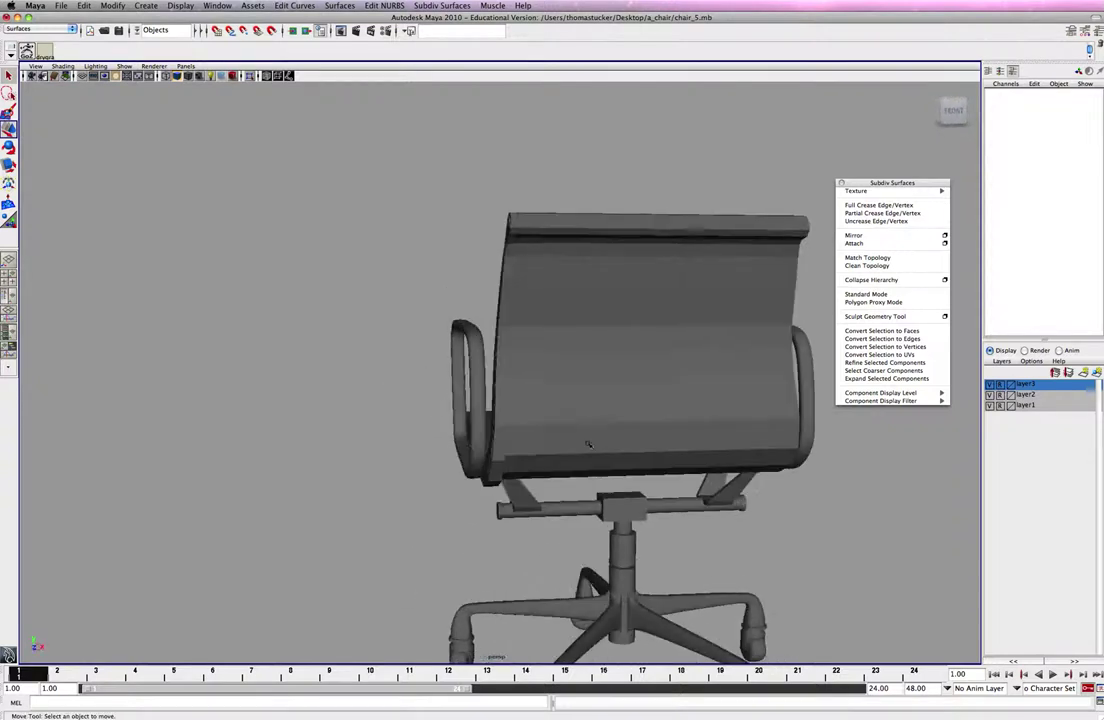
click(507, 480)
click(498, 484)
alt+drag(463, 485, 644, 471)
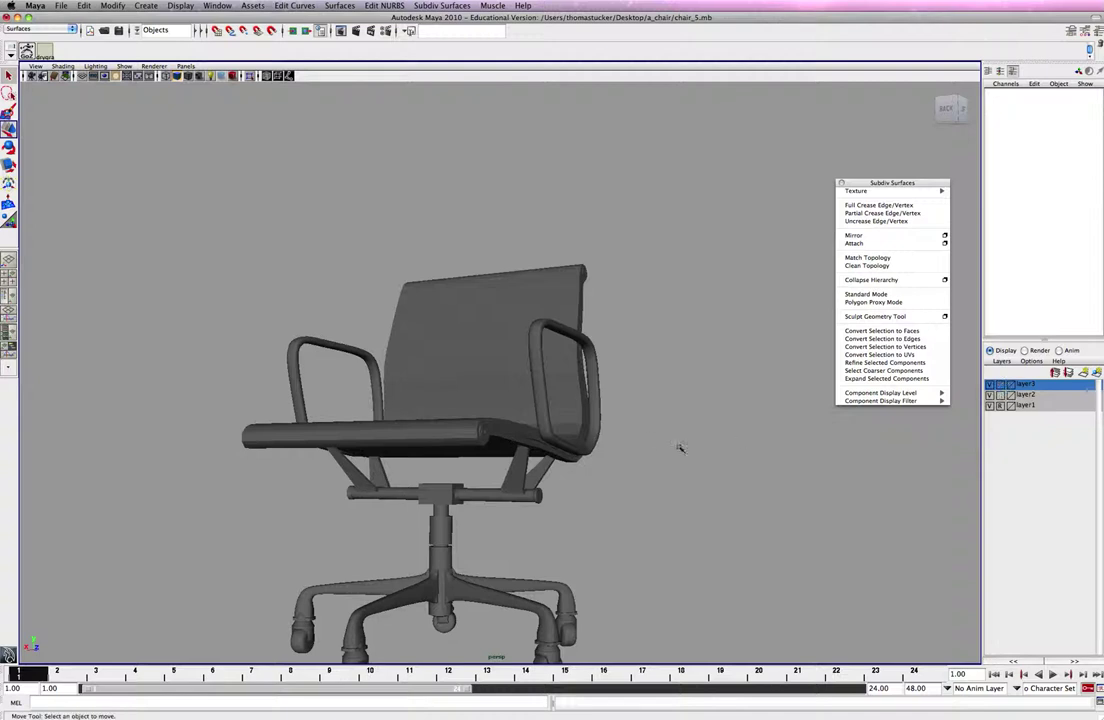
Examine how the side frame meets the seat and armrest from the front, side and rear, and select the side frame.
click(574, 459)
alt+drag(544, 470, 377, 422)
click(370, 429)
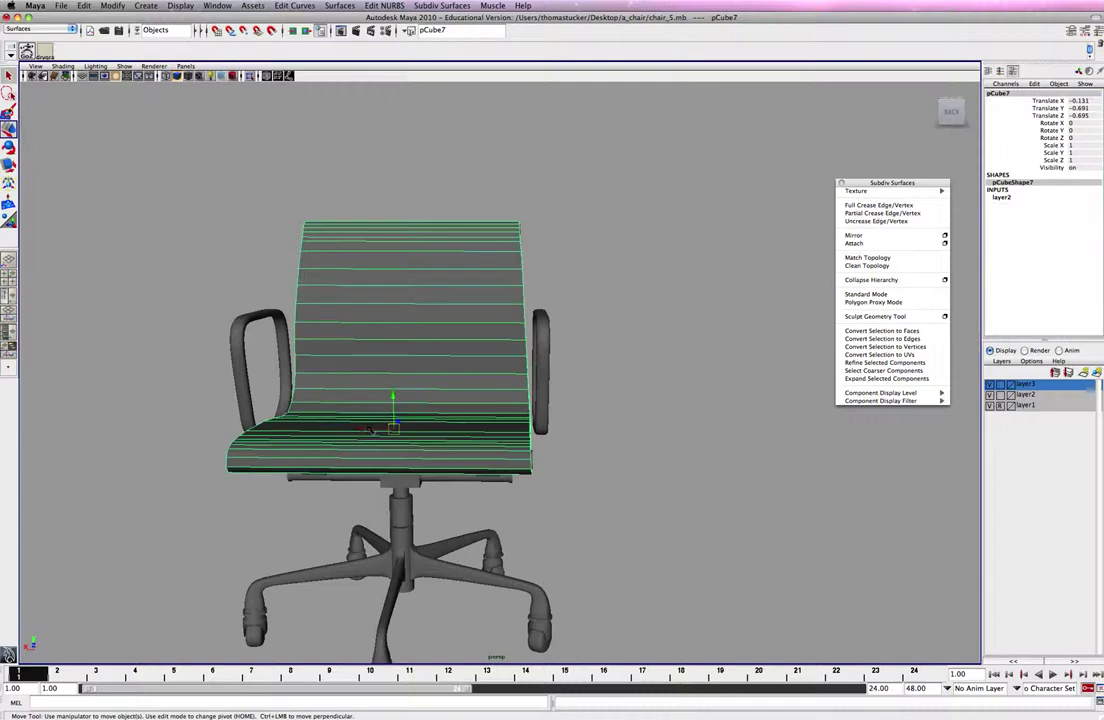
click(572, 468)
alt+drag(572, 468, 357, 431)
click(507, 446)
alt+drag(525, 480, 560, 395)
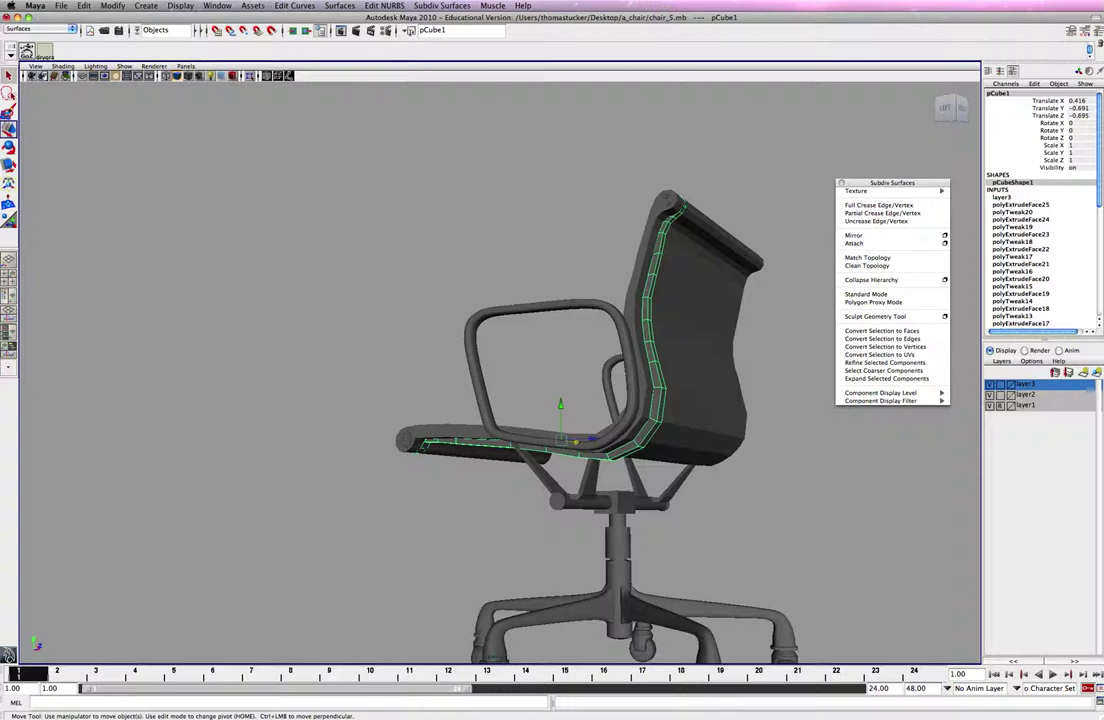
alt+drag(414, 320, 534, 472)
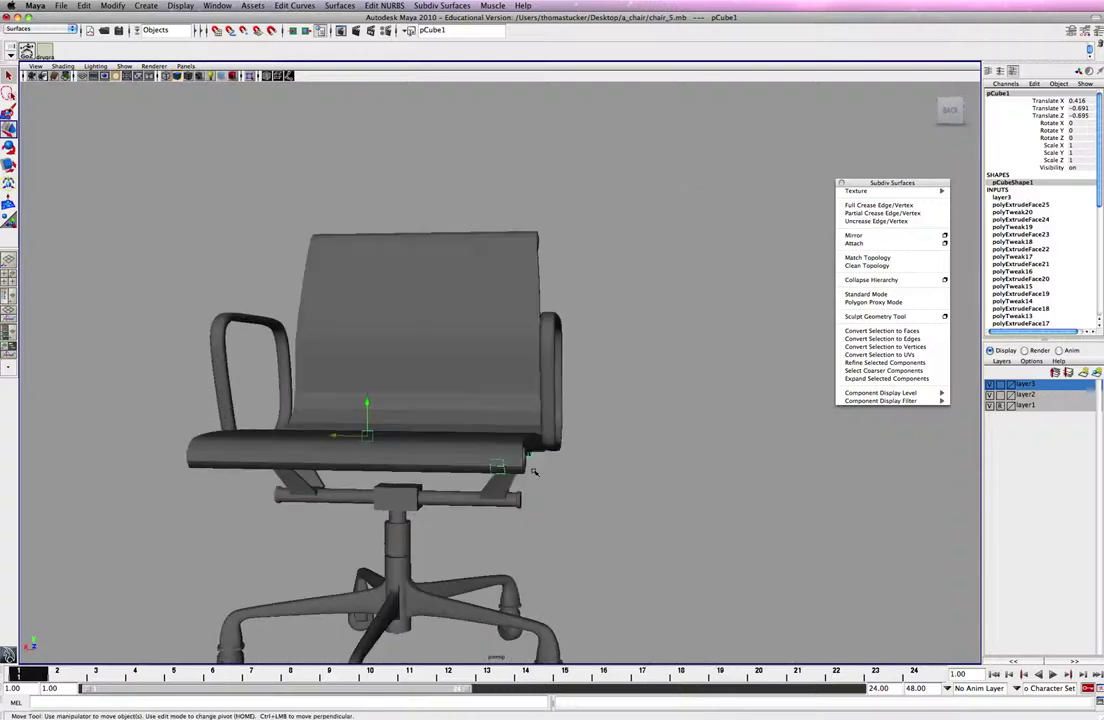
Create a mirrored copy of the side frame in the front view using Duplicate Special with Scale X at -1.
key(space)
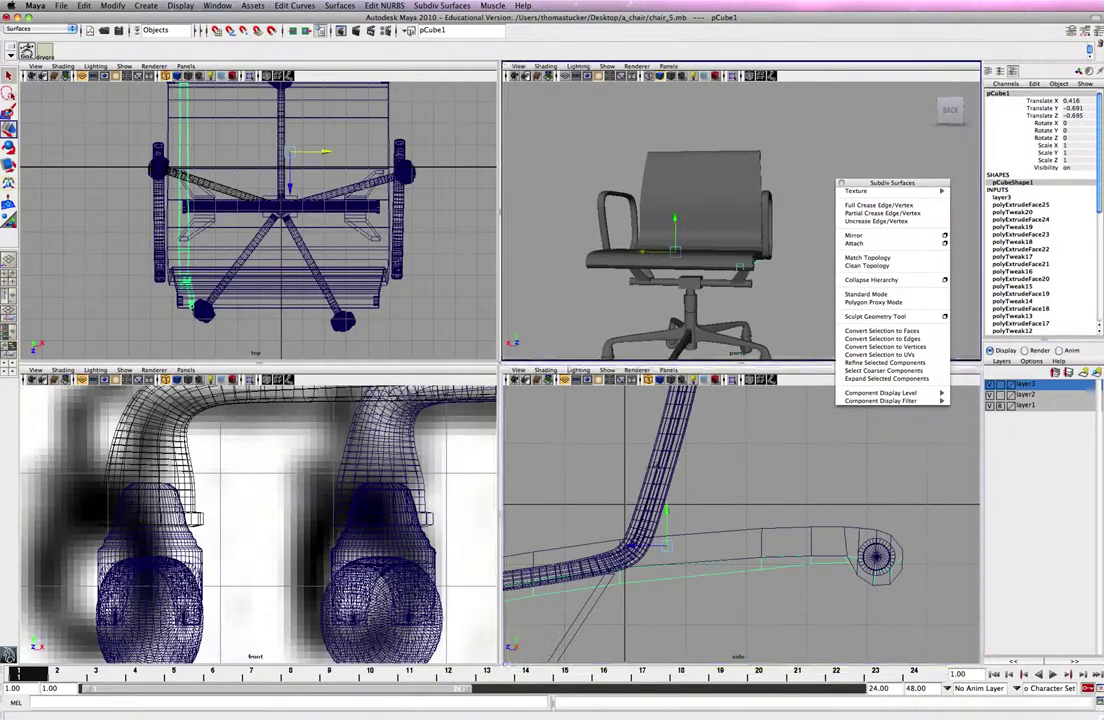
key(space)
alt+right_drag(626, 522, 449, 504)
scroll(448, 503, down, 2)
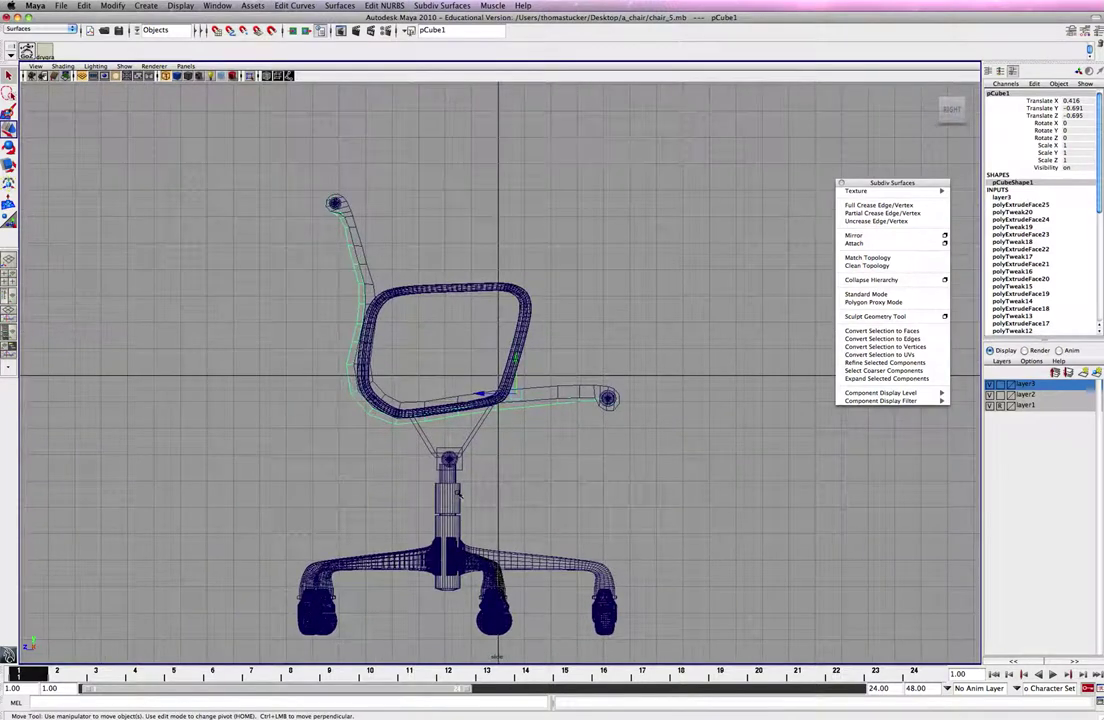
key(space)
key(space)
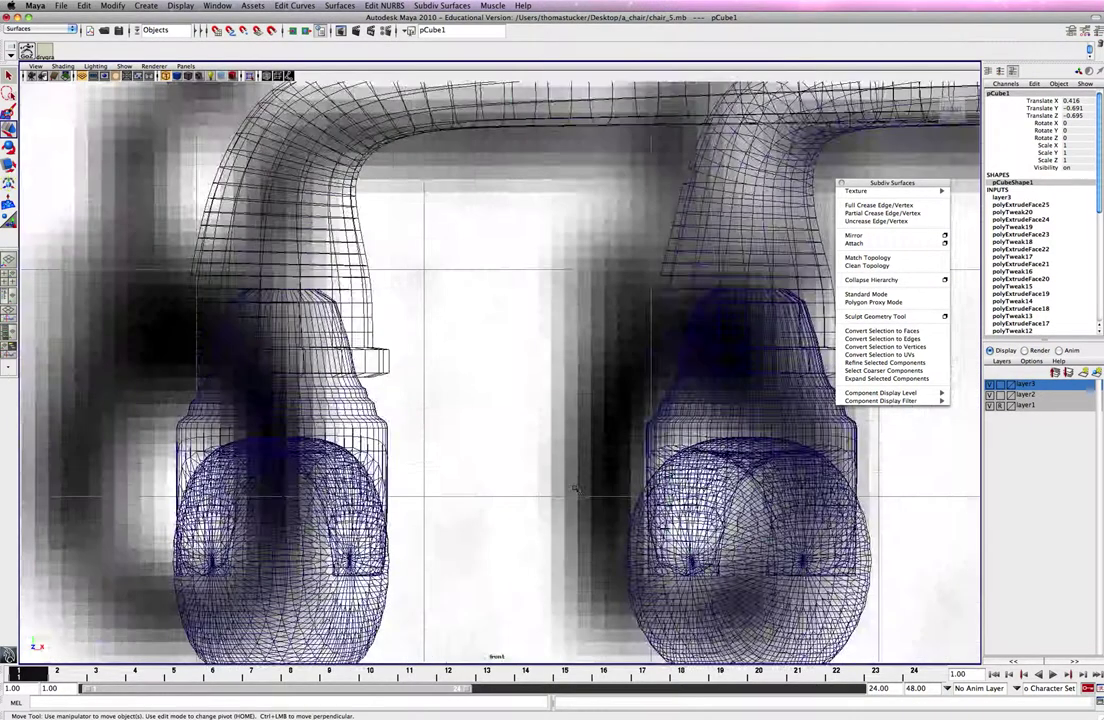
alt+right_drag(626, 479, 175, 471)
alt+right_drag(300, 484, 275, 486)
alt+middle_drag(275, 486, 149, 603)
alt+right_drag(149, 603, 200, 598)
click(84, 6)
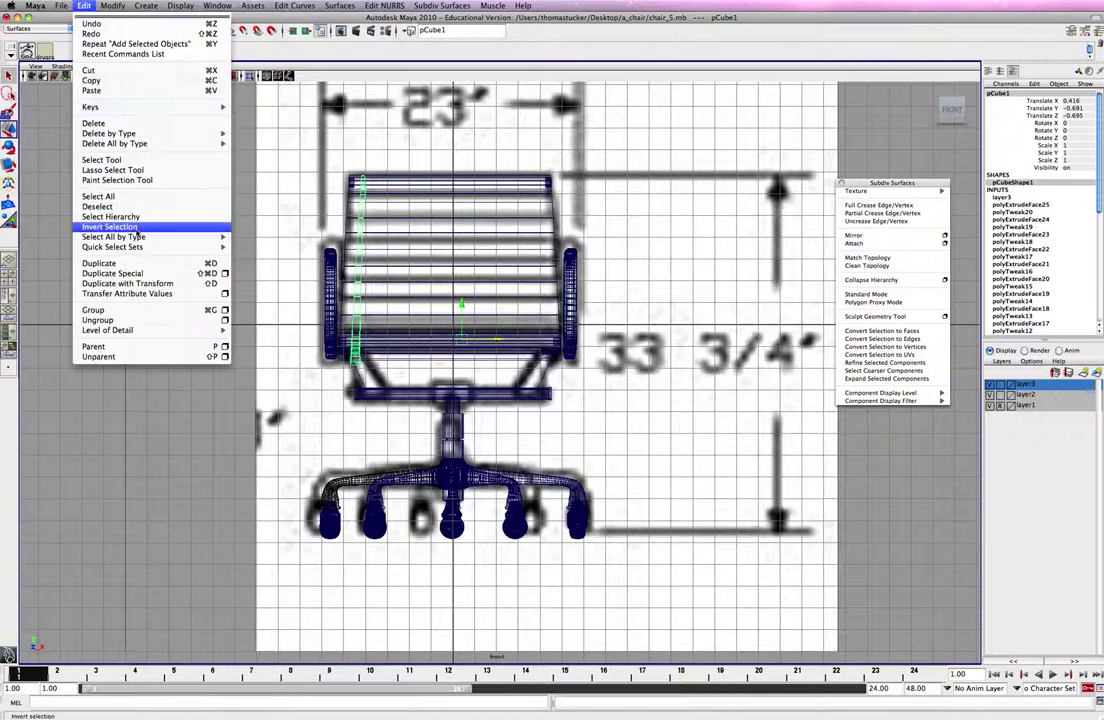
click(149, 274)
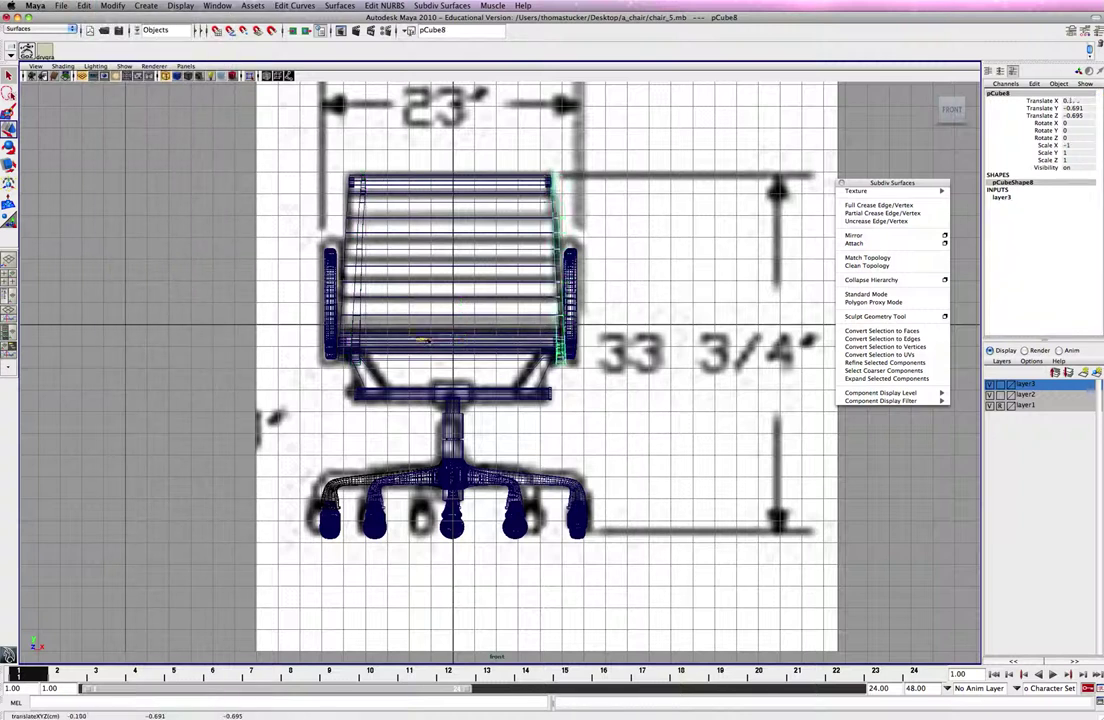
Move the mirrored side frame along X to -0.557 on the opposite side of the backrest, and return to the perspective view.
drag(428, 341, 416, 341)
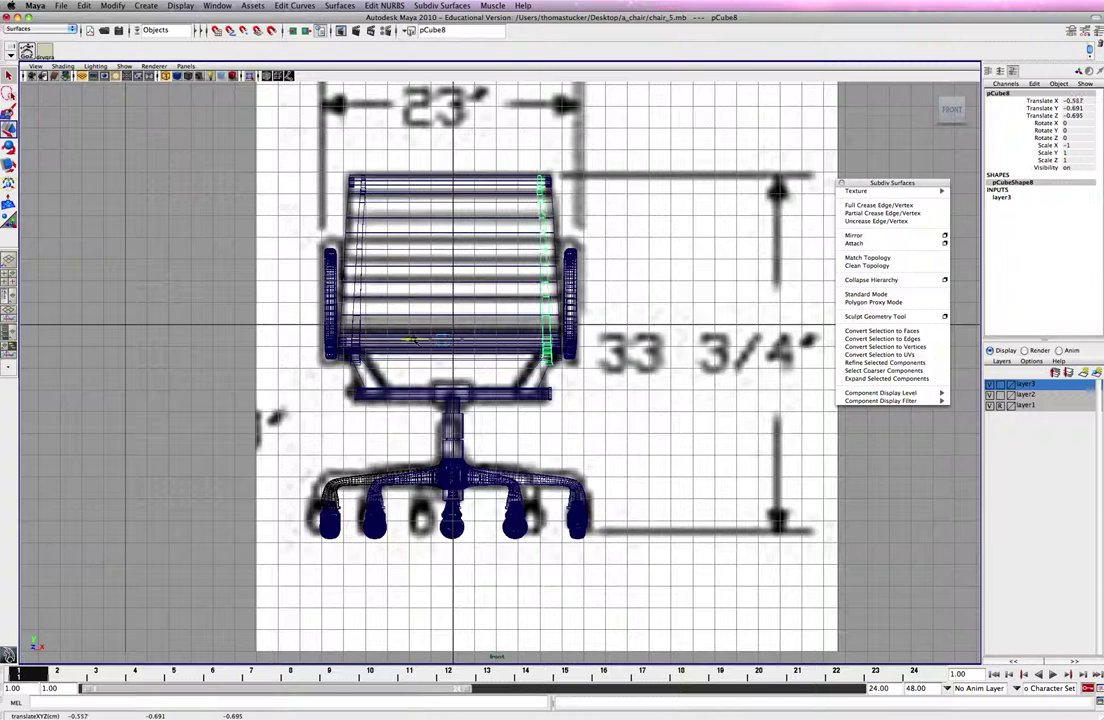
key(space)
key(space)
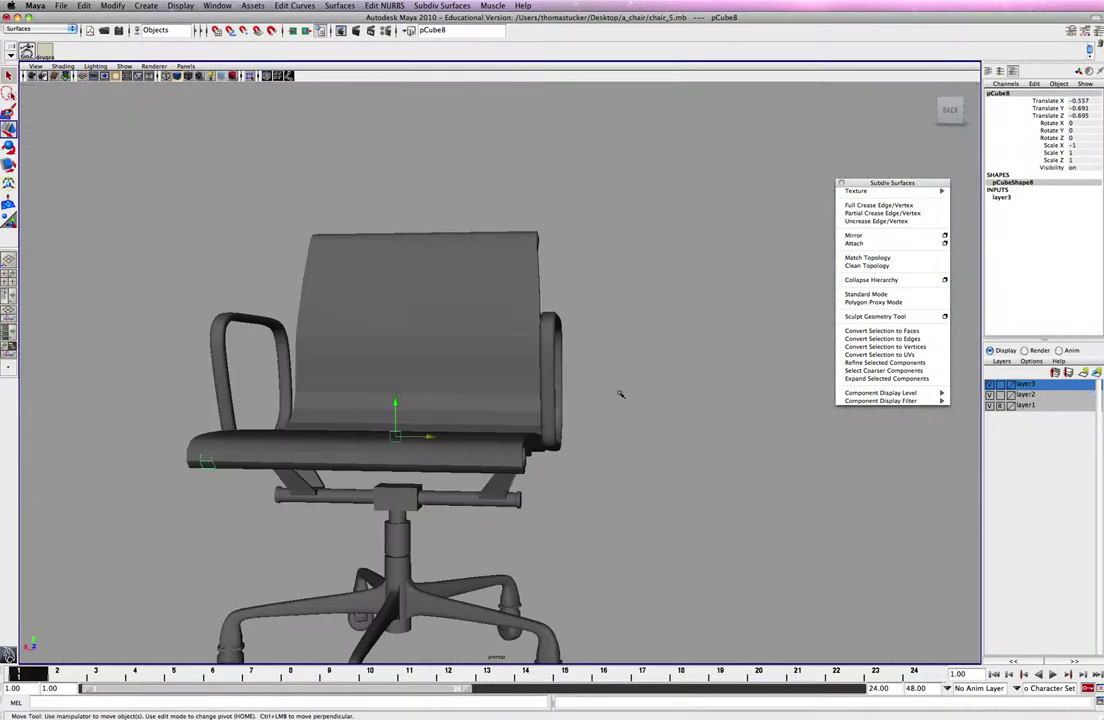
Preview the side frames and seat at smoothness 3 from behind and below, and restore them to smoothness 1.
alt+drag(618, 392, 520, 462)
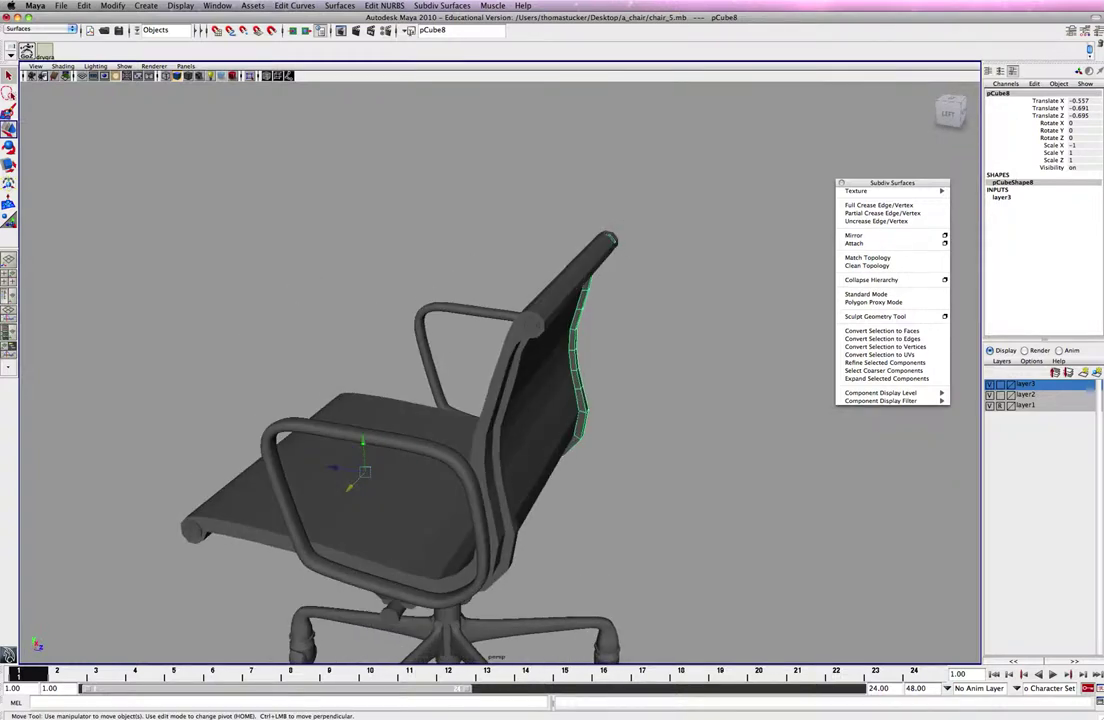
alt+right_drag(578, 497, 470, 495)
alt+drag(450, 495, 385, 488)
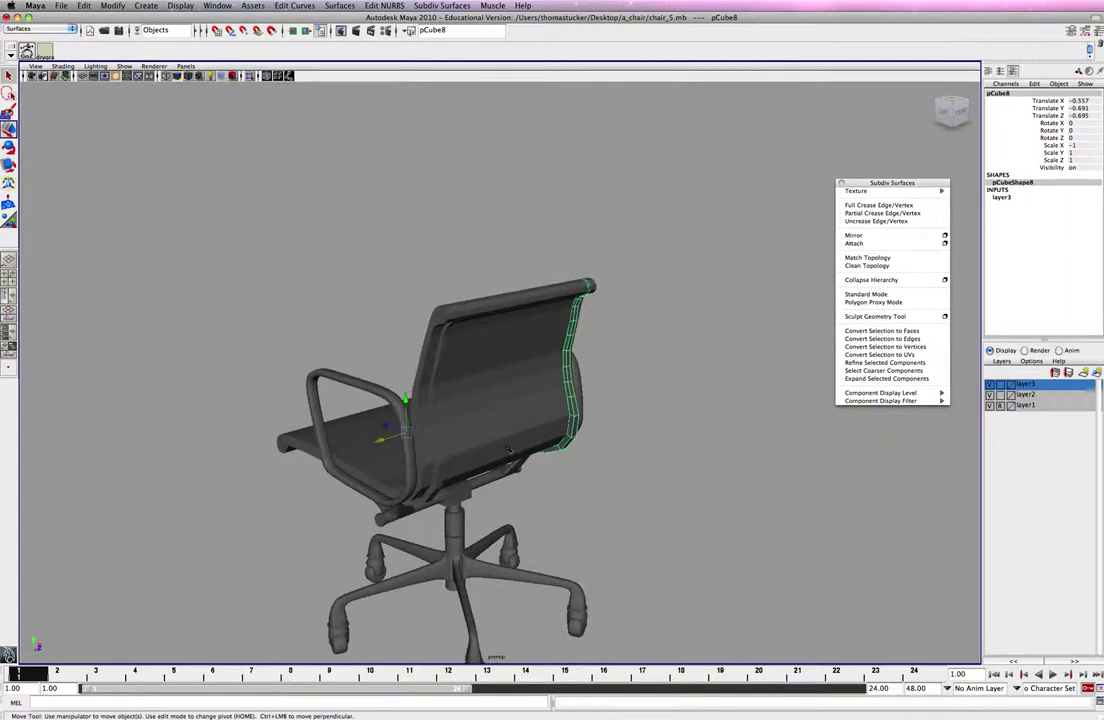
key(3)
click(437, 398)
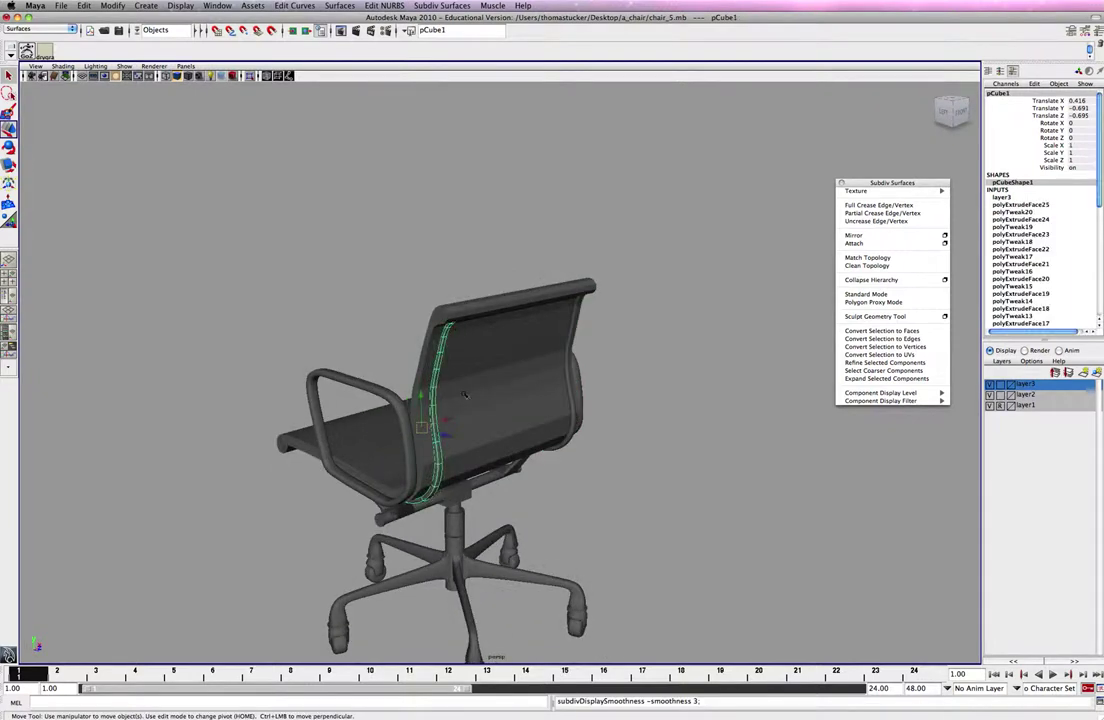
click(466, 395)
alt+drag(396, 443, 352, 345)
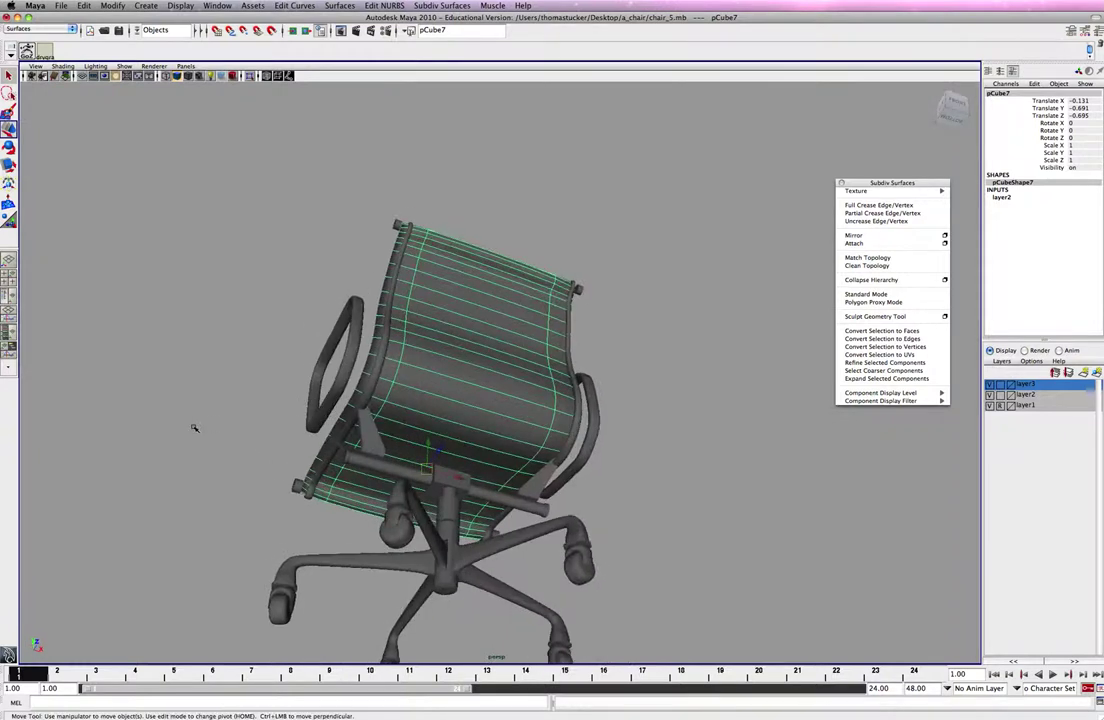
alt+drag(195, 428, 253, 428)
click(405, 401)
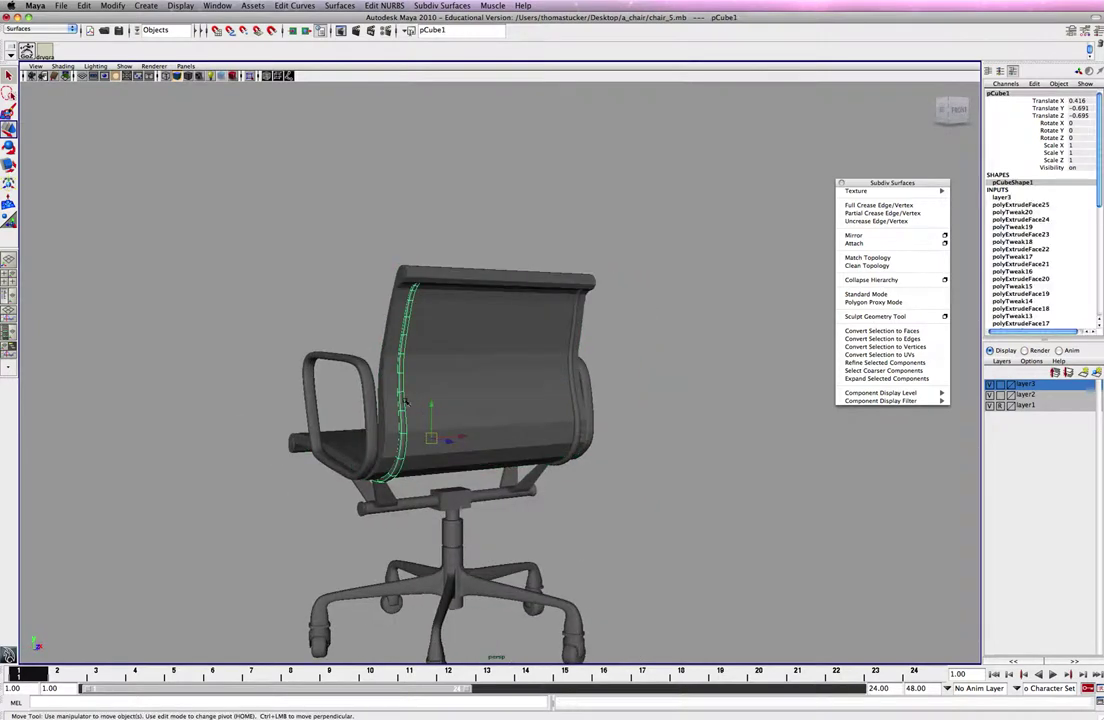
key(1)
click(574, 392)
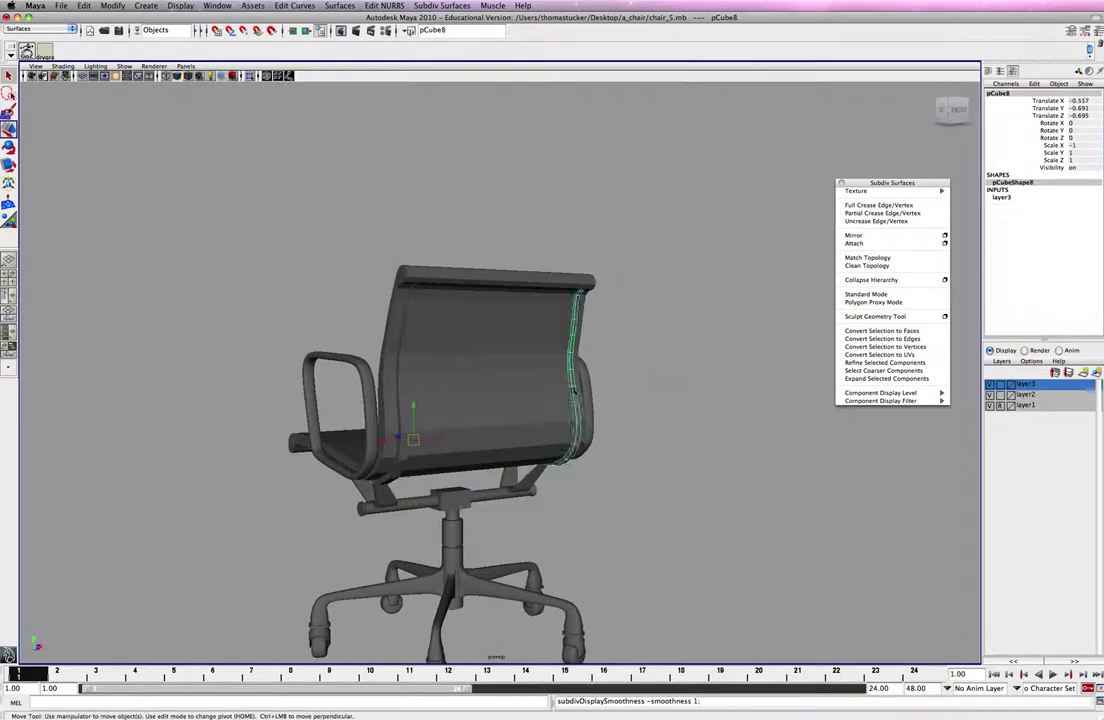
Examine the chair with both side frames from the rear, front, sides and underneath.
alt+drag(346, 443, 200, 444)
alt+right_drag(197, 444, 328, 446)
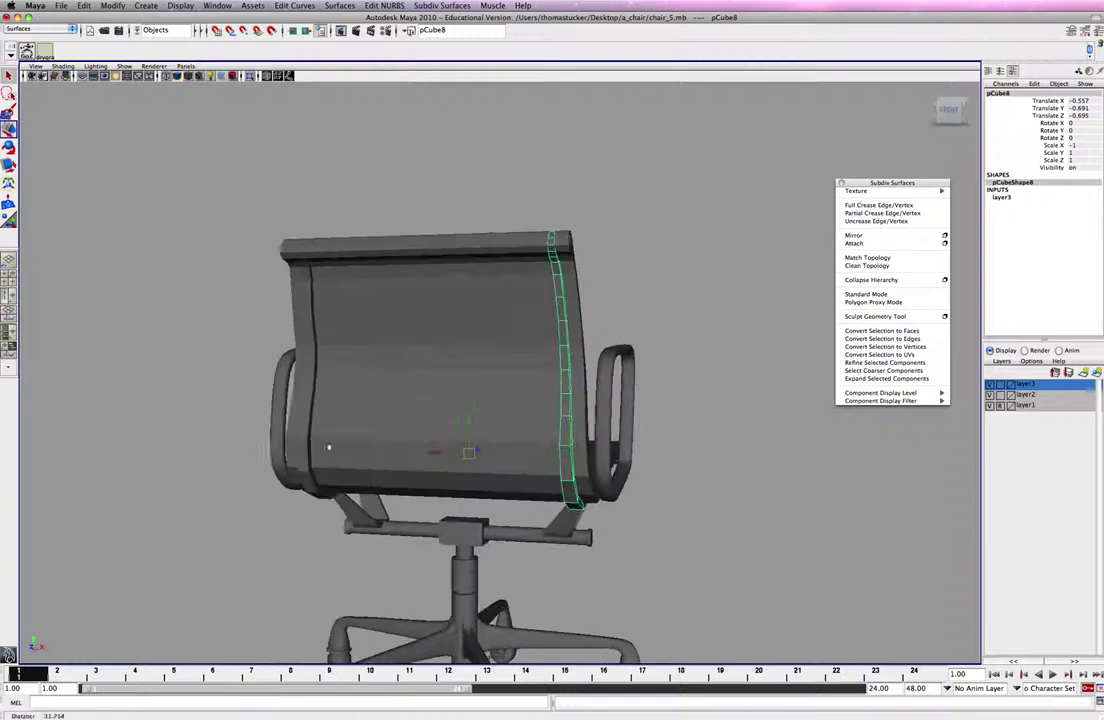
alt+drag(275, 445, 543, 446)
alt+right_drag(543, 446, 343, 446)
alt+drag(343, 446, 372, 443)
alt+middle_drag(358, 442, 307, 372)
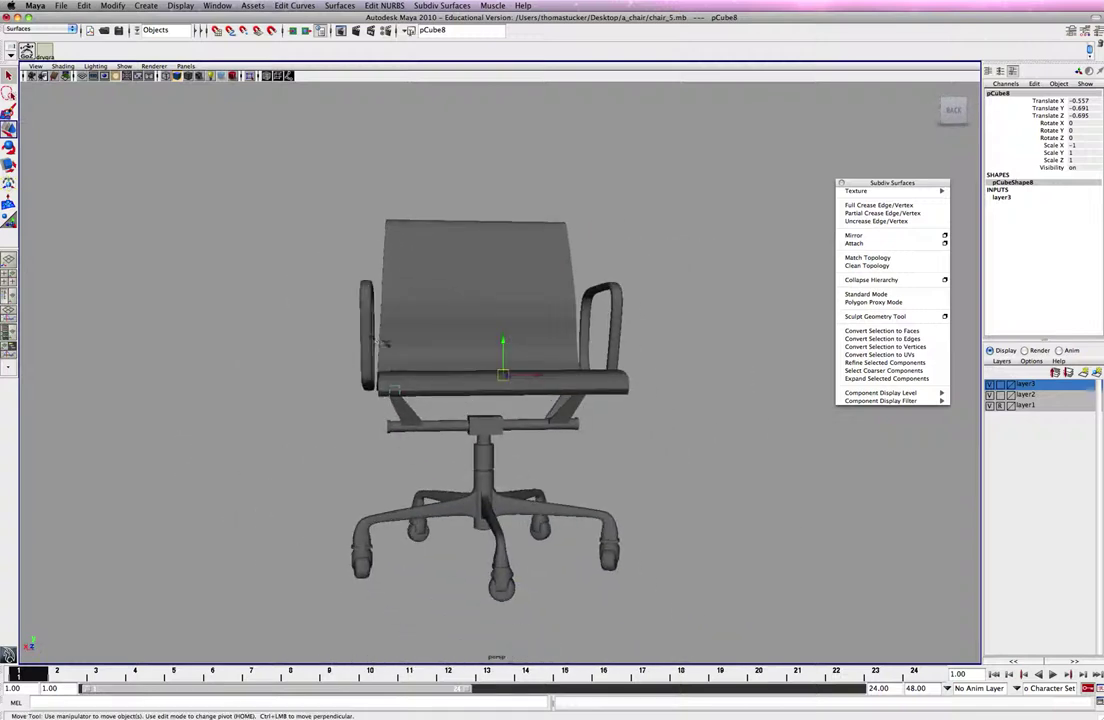
alt+drag(307, 372, 409, 399)
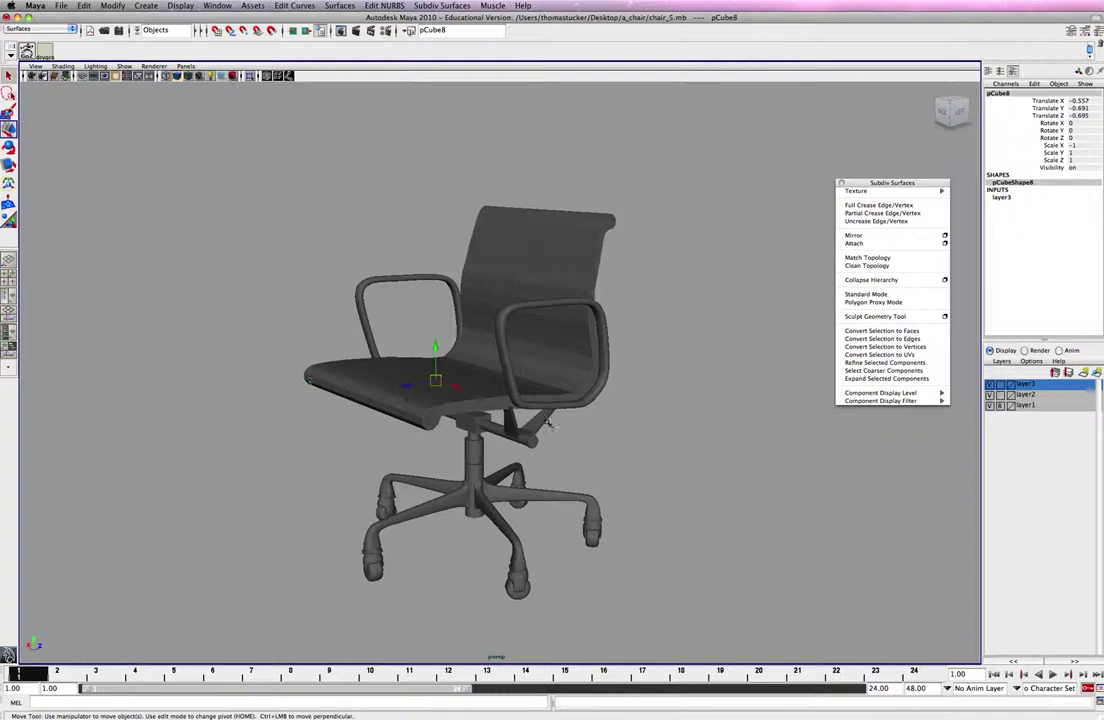
alt+drag(575, 423, 400, 402)
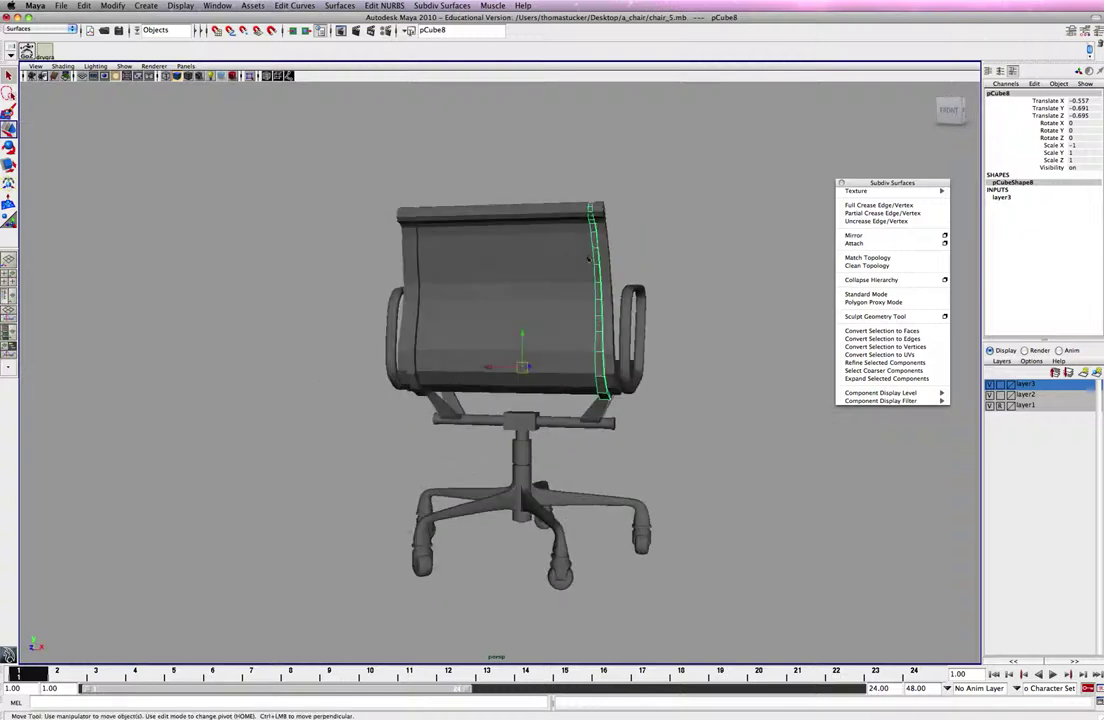
alt+drag(461, 334, 574, 359)
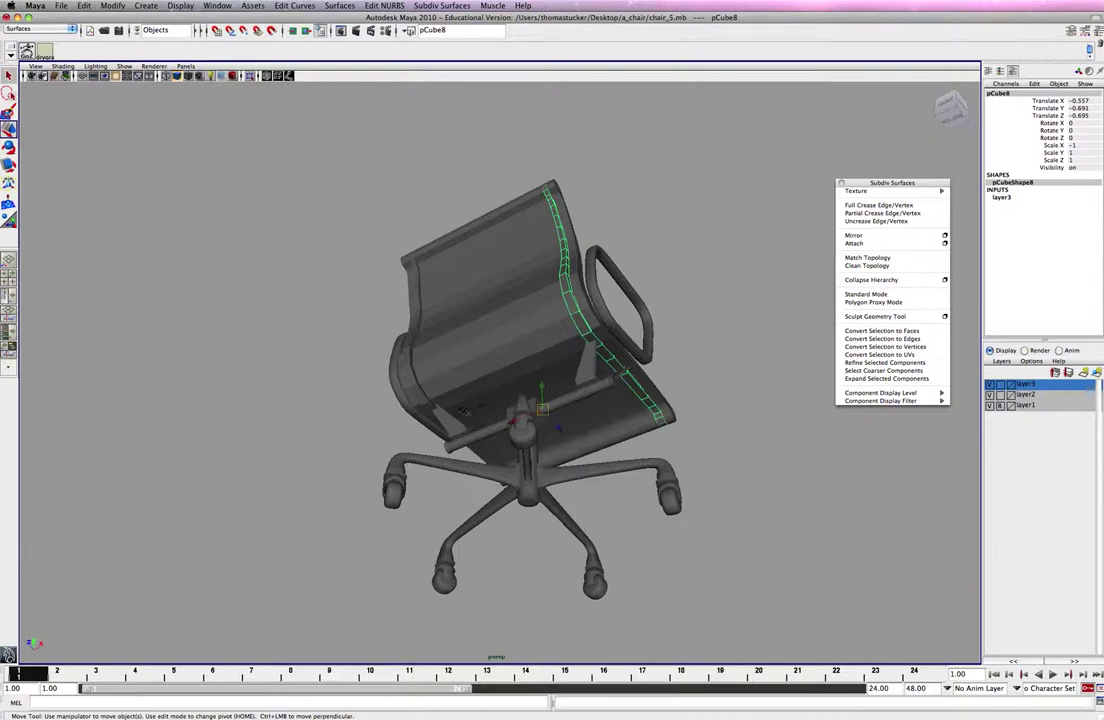
alt+drag(465, 410, 440, 414)
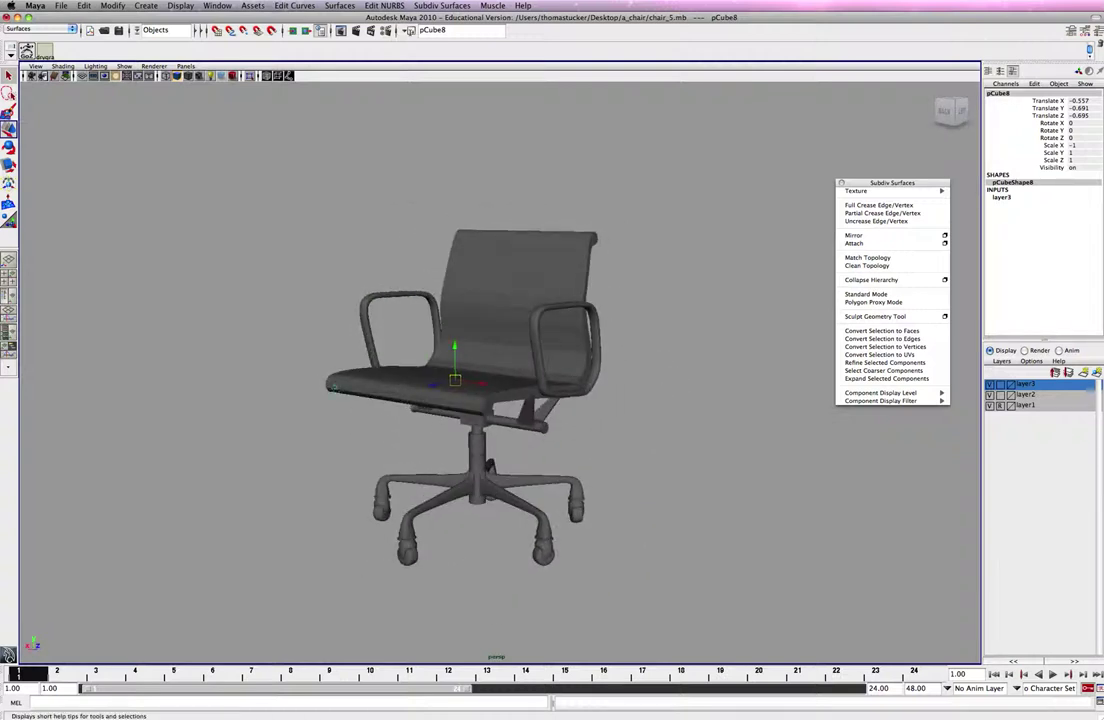